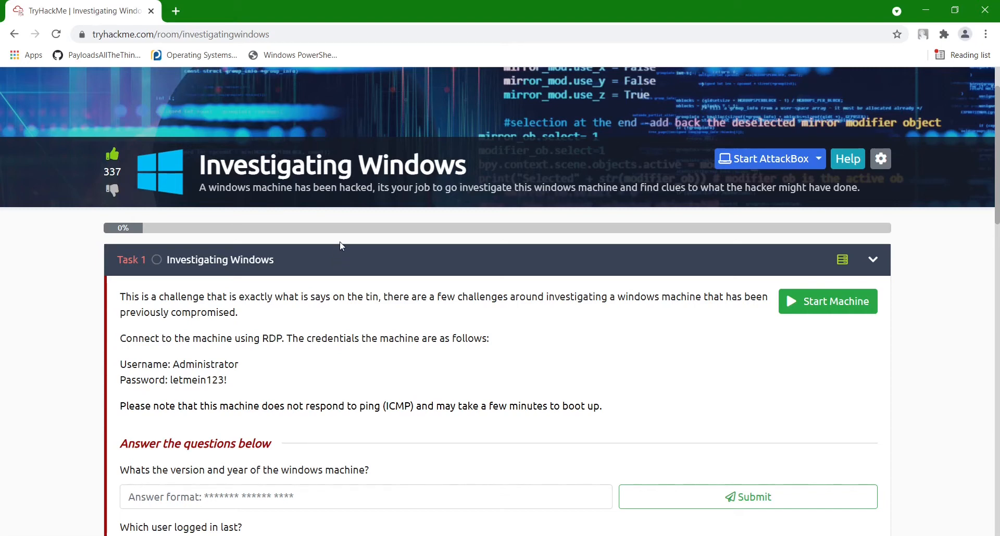
Step: Start the machine for the Investigating Windows task
{"action": "left_click", "coordinate": [786, 310]}
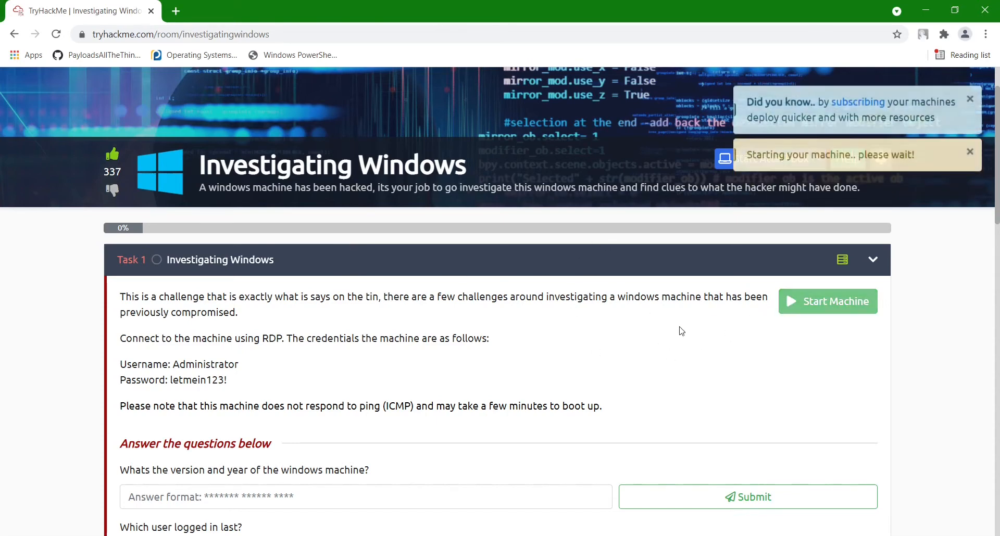
{"action": "scroll", "coordinate": [660, 334], "scroll_direction": "down", "scroll_amount": 1}
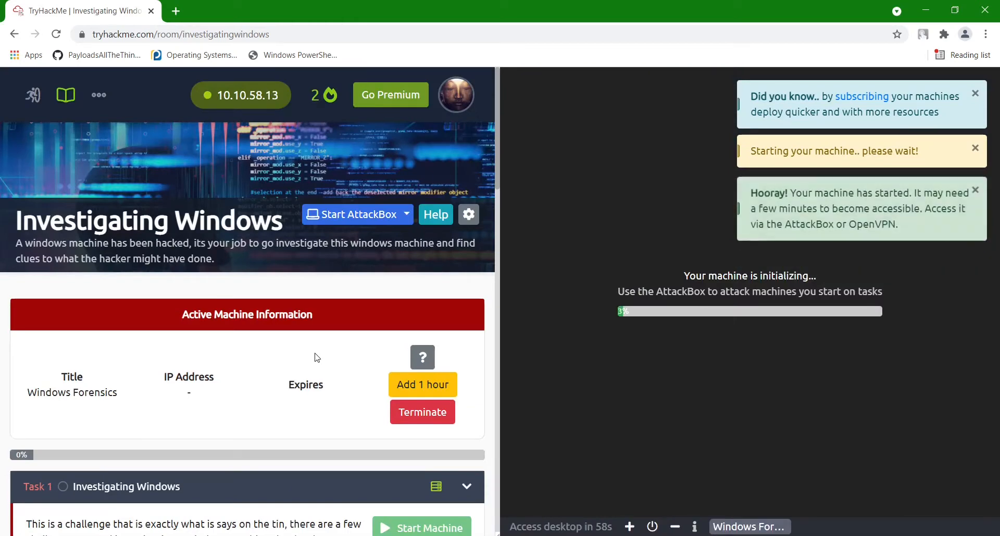
{"action": "scroll", "coordinate": [317, 357], "scroll_direction": "down", "scroll_amount": 3}
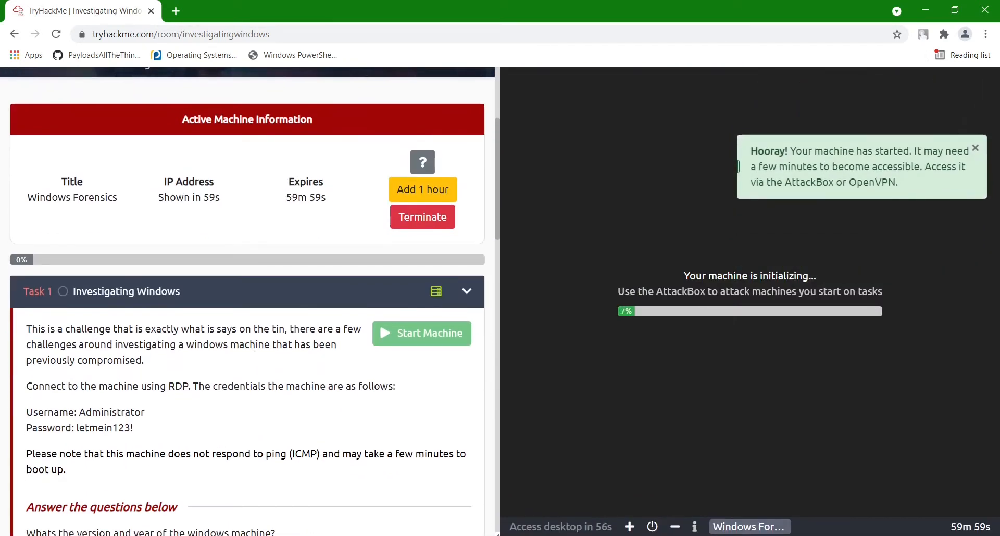
Step: Read the RDP connection details and the first task questions, through the one on the IP contacted at startup
{"action": "scroll", "coordinate": [255, 347], "scroll_direction": "down", "scroll_amount": 2}
{"action": "scroll", "coordinate": [254, 347], "scroll_direction": "down", "scroll_amount": 2}
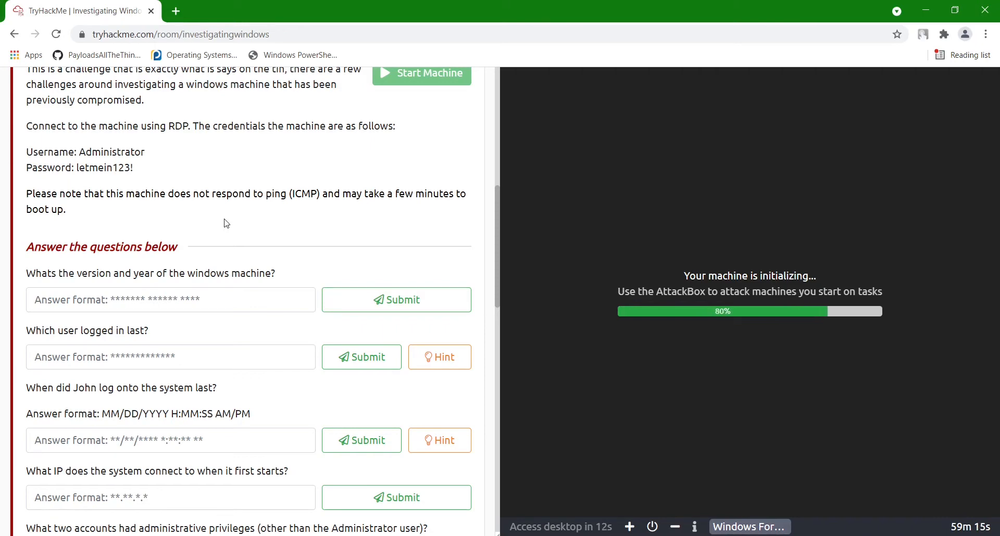
{"action": "scroll", "coordinate": [189, 268], "scroll_direction": "down", "scroll_amount": 3}
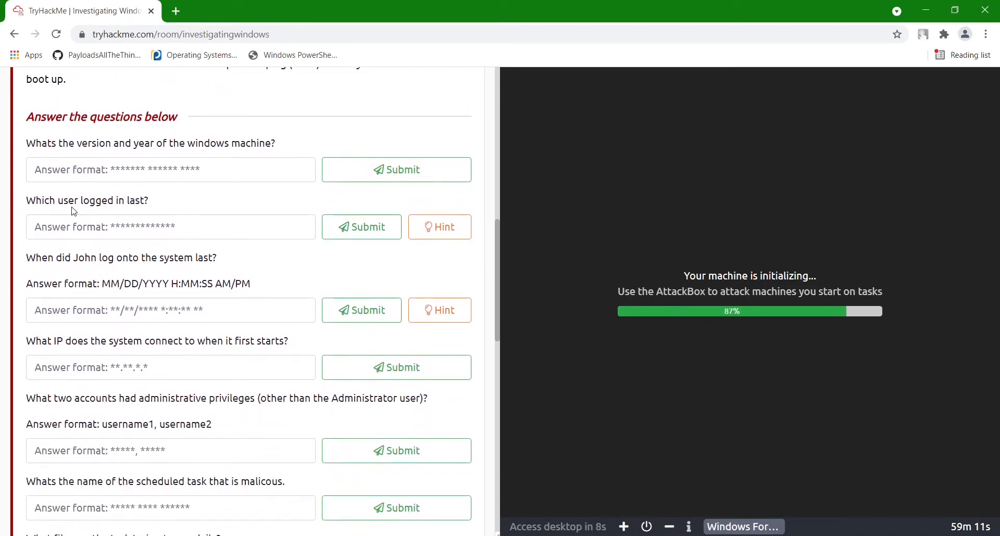
{"action": "left_click_drag", "start_coordinate": [78, 142], "coordinate": [252, 141]}
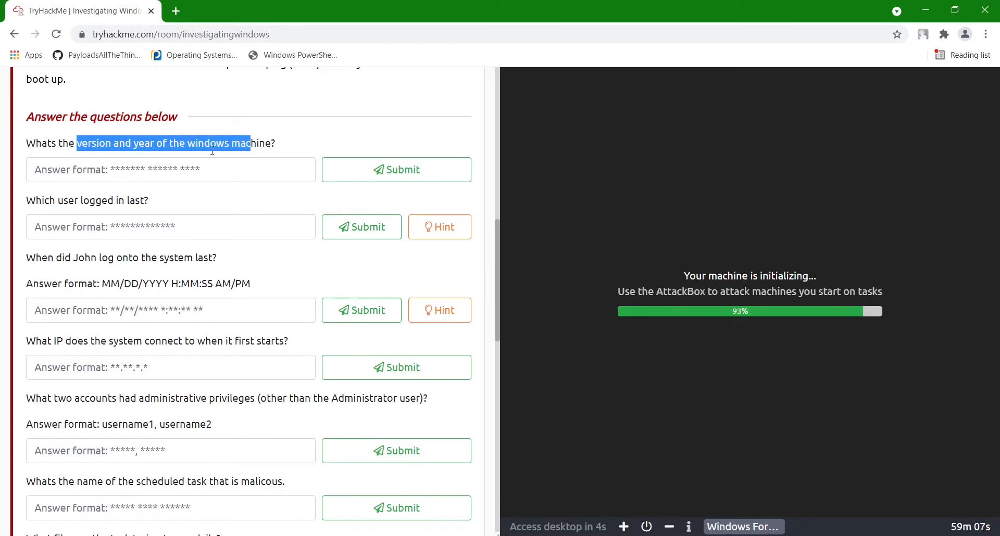
{"action": "left_click_drag", "start_coordinate": [58, 200], "coordinate": [114, 201]}
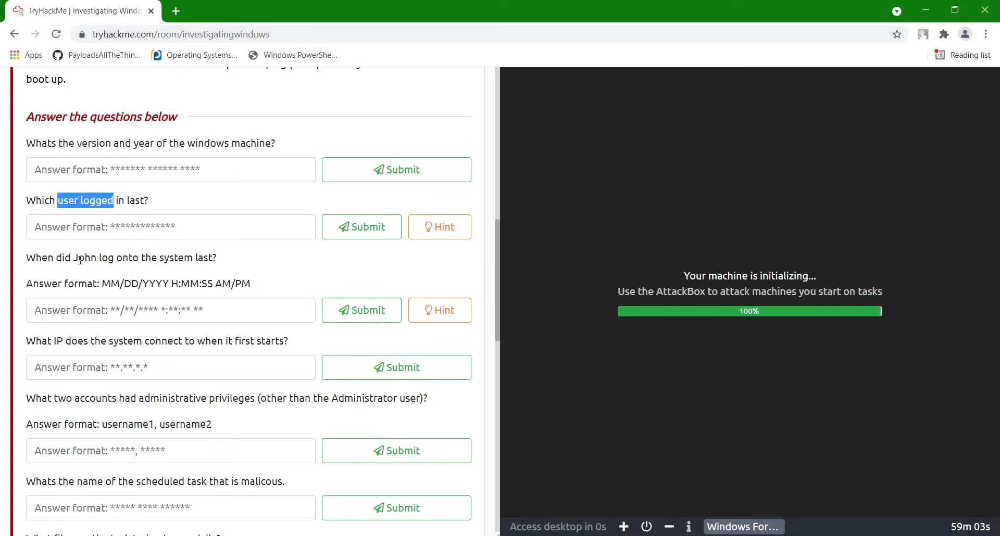
{"action": "left_click_drag", "start_coordinate": [79, 258], "coordinate": [95, 257]}
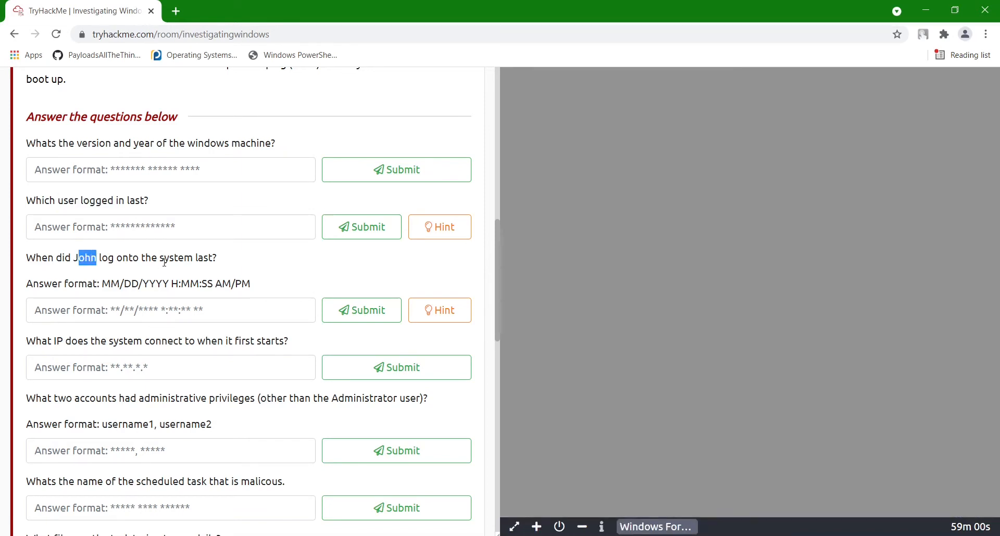
{"action": "left_click", "coordinate": [166, 260]}
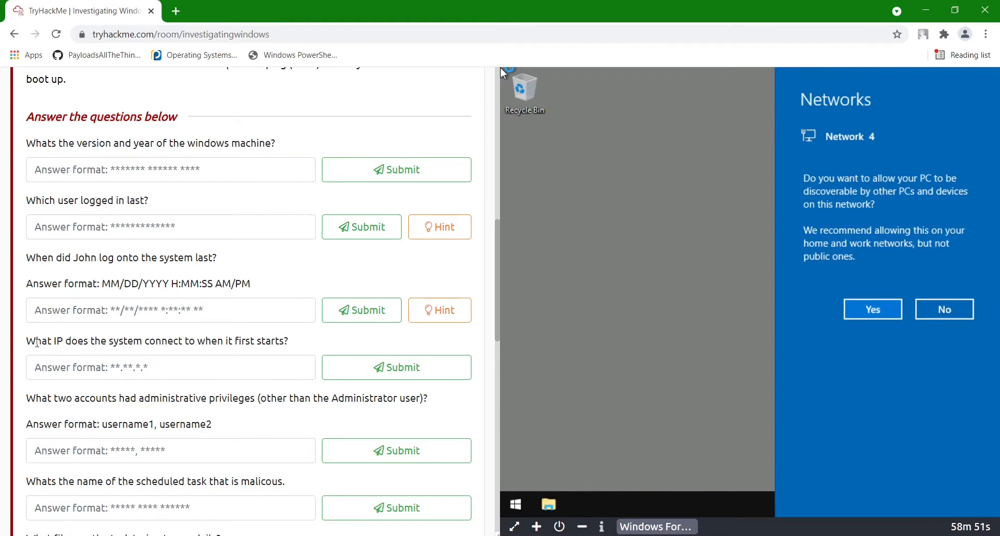
{"action": "left_click_drag", "start_coordinate": [41, 343], "coordinate": [295, 346]}
{"action": "left_click", "coordinate": [299, 348]}
Step: Decline network discovery on the remote machine and submit 10.34.2.3 as the IP the system connects to when it first starts
{"action": "left_click", "coordinate": [958, 314]}
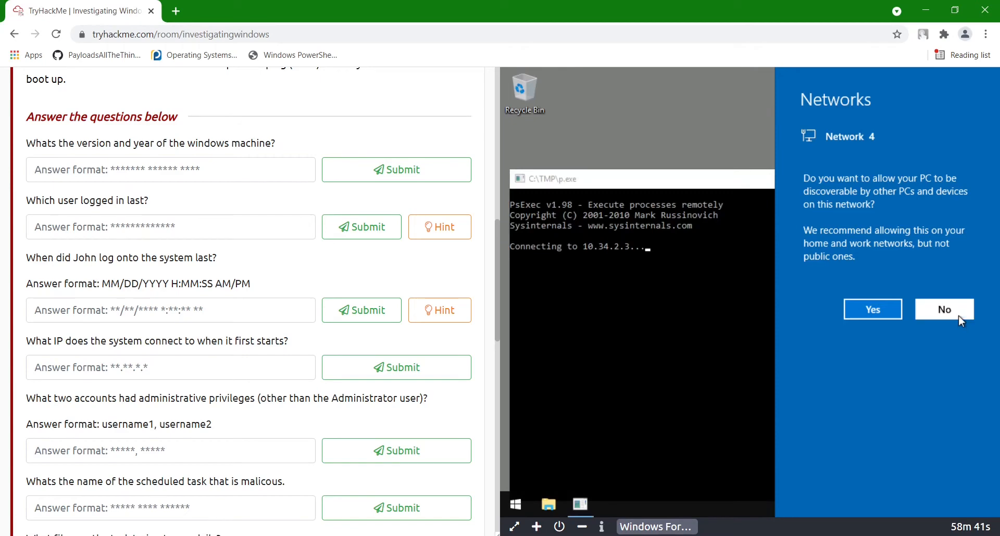
{"action": "left_click", "coordinate": [757, 186]}
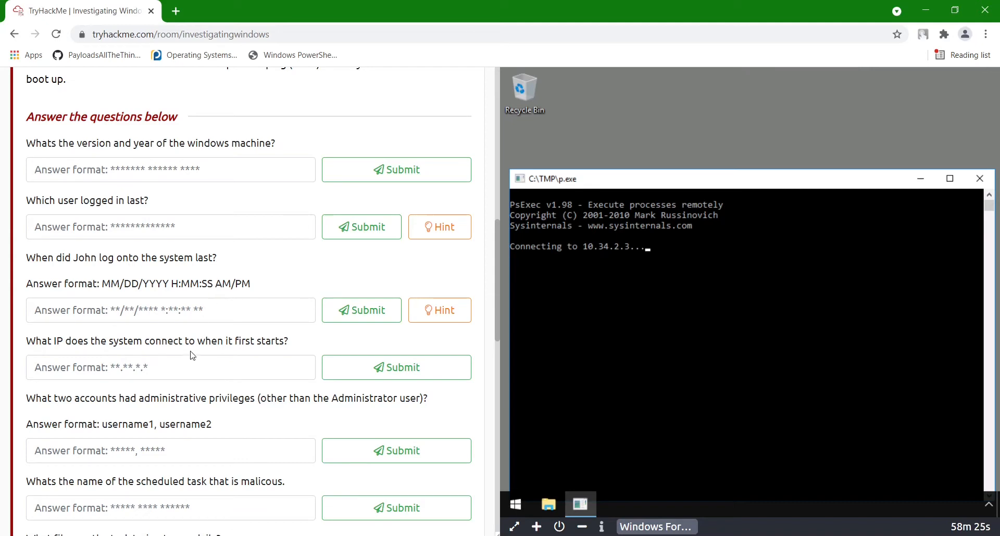
{"action": "left_click", "coordinate": [194, 359]}
{"action": "type", "text": "1"}
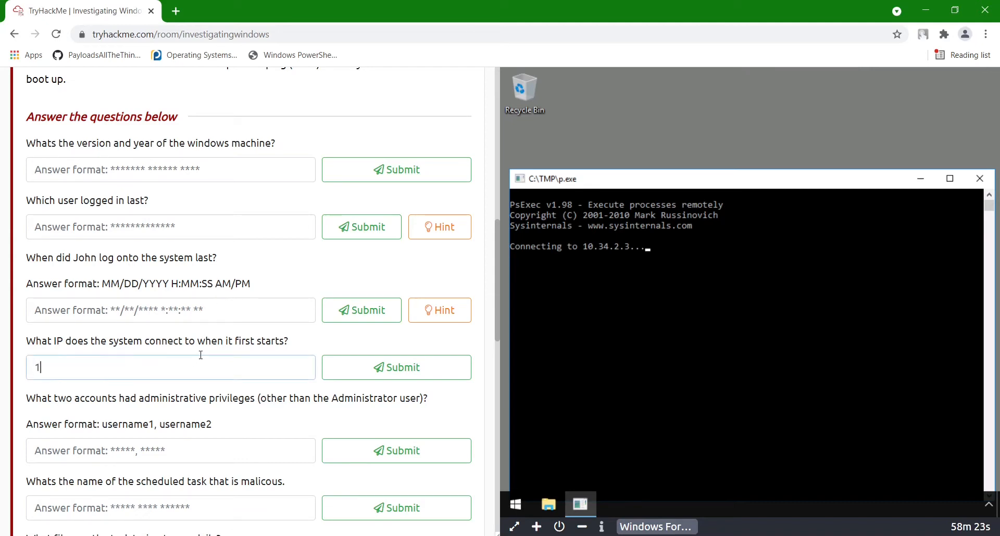
{"action": "type", "text": "0.34.2.3"}
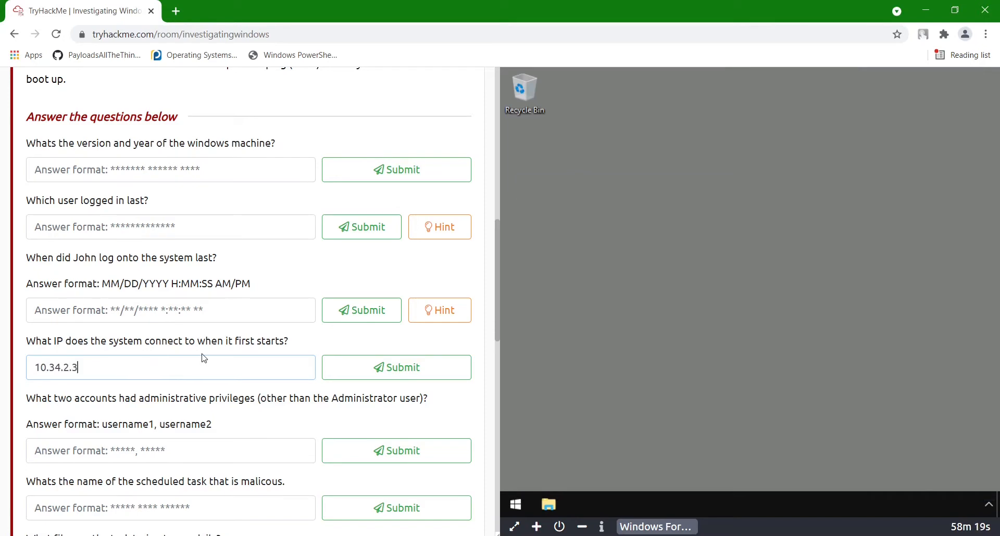
{"action": "left_click", "coordinate": [393, 365]}
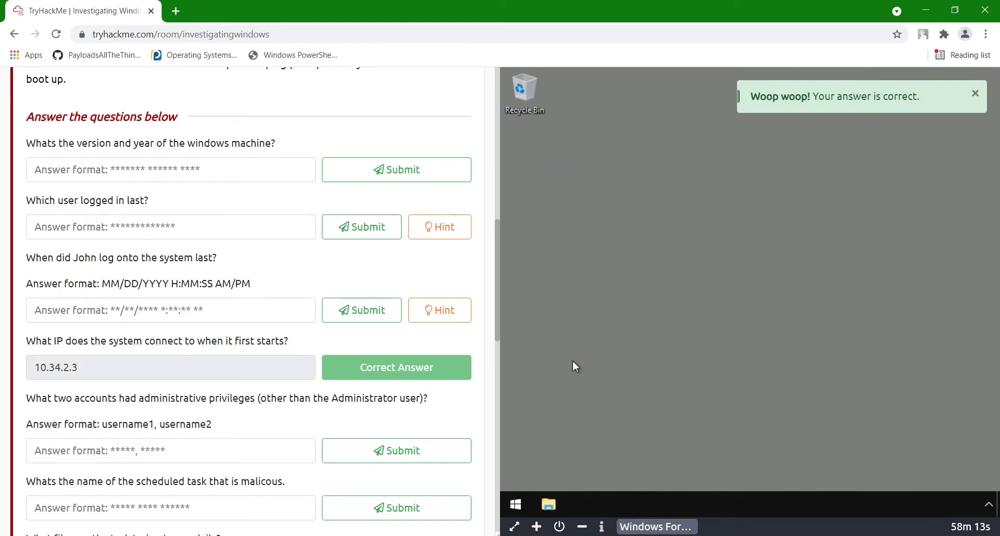
Step: Open the remote desktop full screen in its own browser tab and close the split view on the room page
{"action": "left_click", "coordinate": [514, 527]}
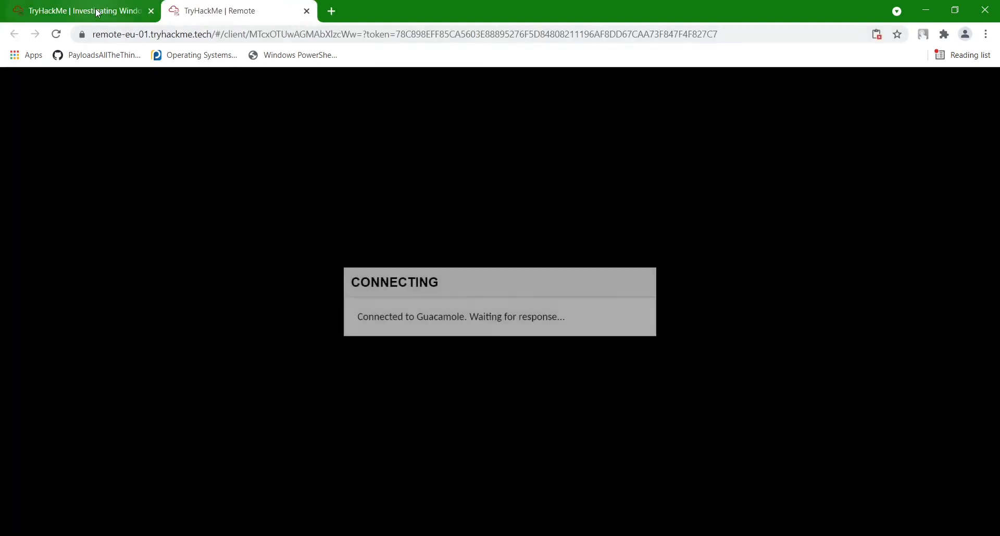
{"action": "left_click", "coordinate": [96, 10]}
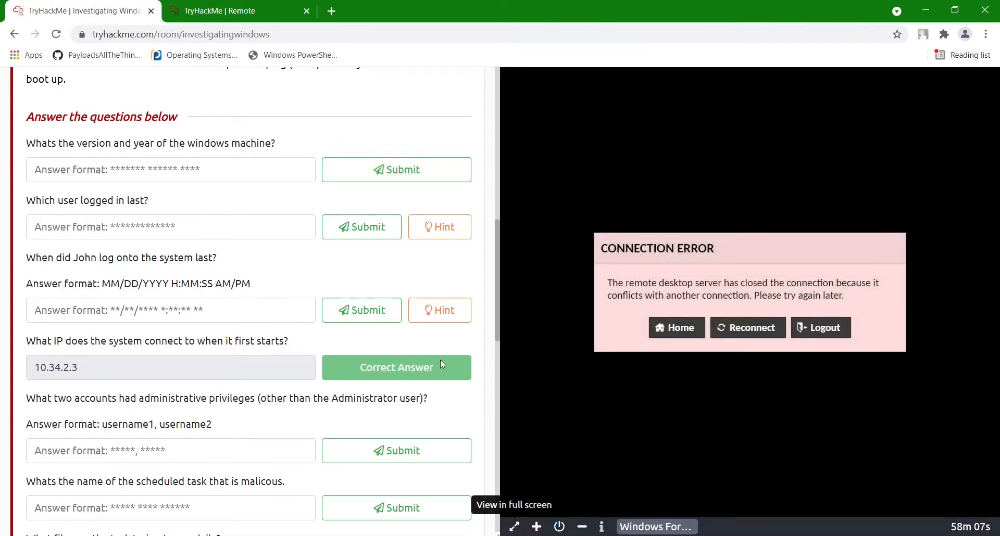
{"action": "left_click", "coordinate": [582, 527]}
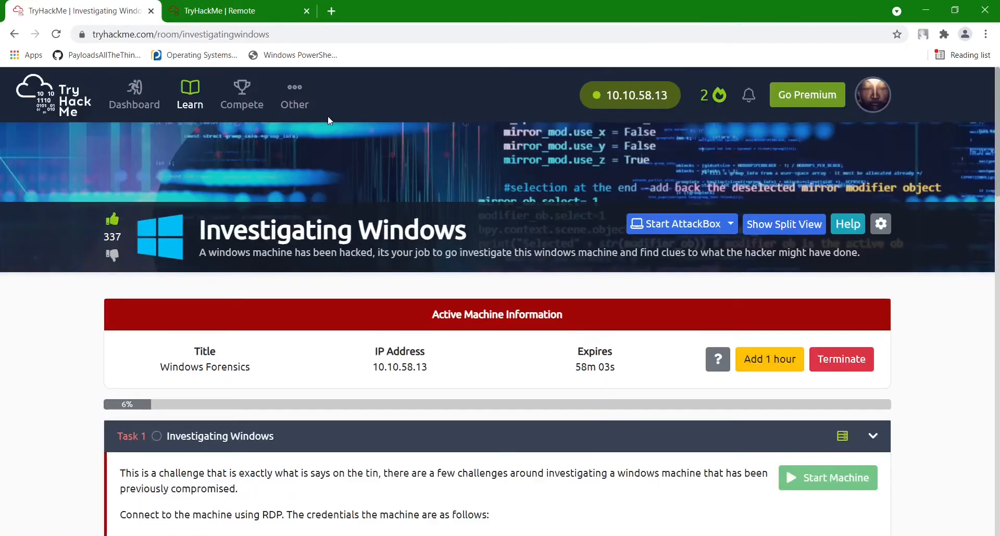
{"action": "left_click", "coordinate": [244, 12]}
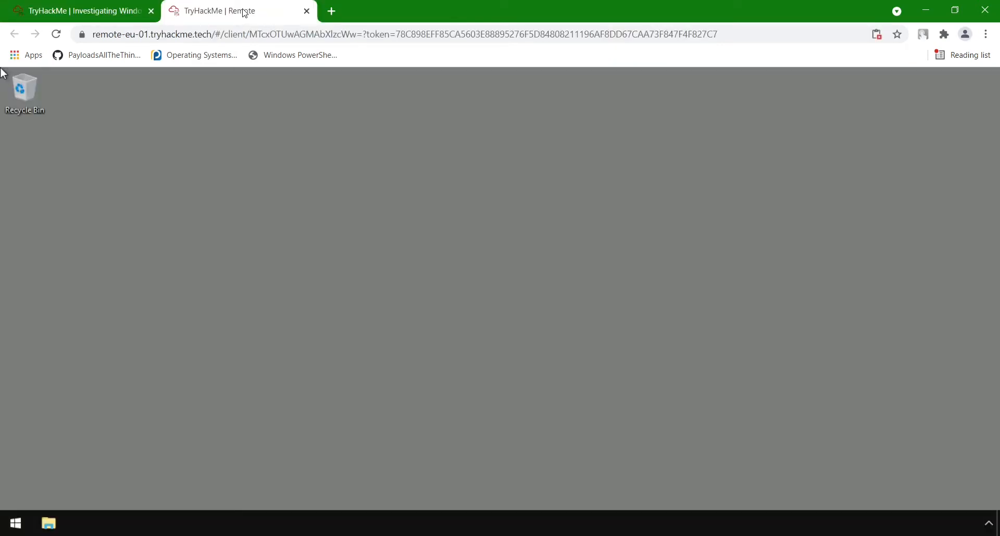
Step: Review the Windows version question, and open the remote machine's This PC properties to examine its Windows edition
{"action": "left_click", "coordinate": [116, 6]}
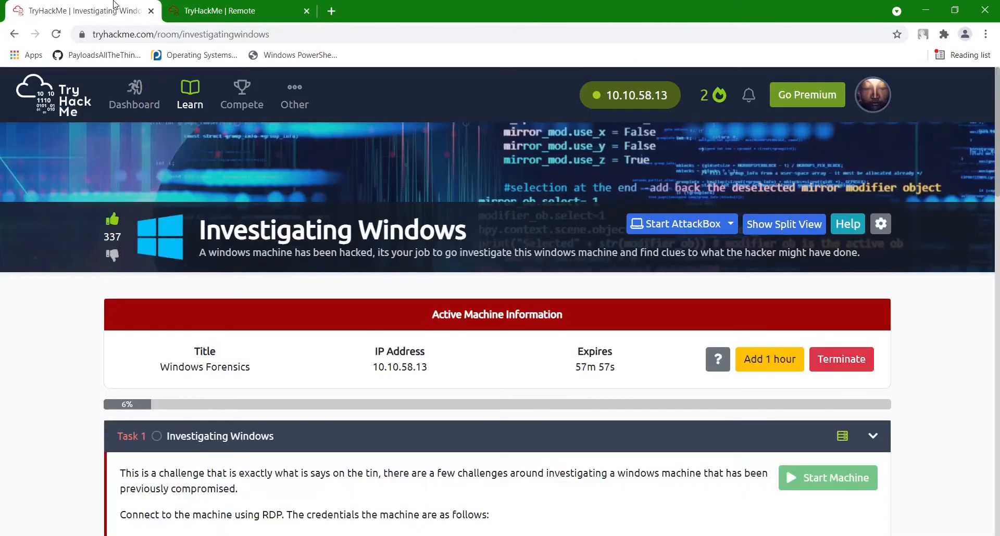
{"action": "scroll", "coordinate": [283, 340], "scroll_direction": "down", "scroll_amount": 7}
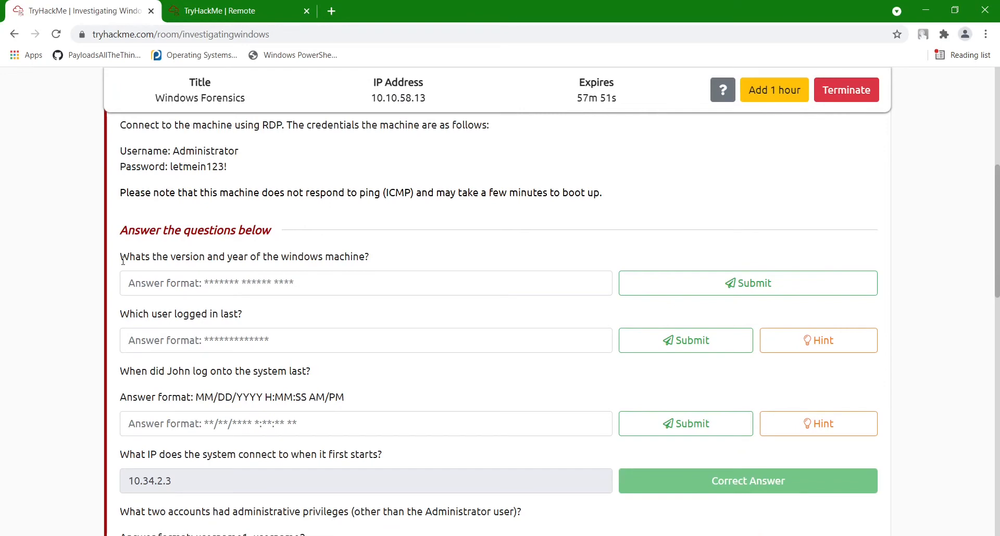
{"action": "left_click_drag", "start_coordinate": [122, 257], "coordinate": [365, 251]}
{"action": "left_click", "coordinate": [378, 256]}
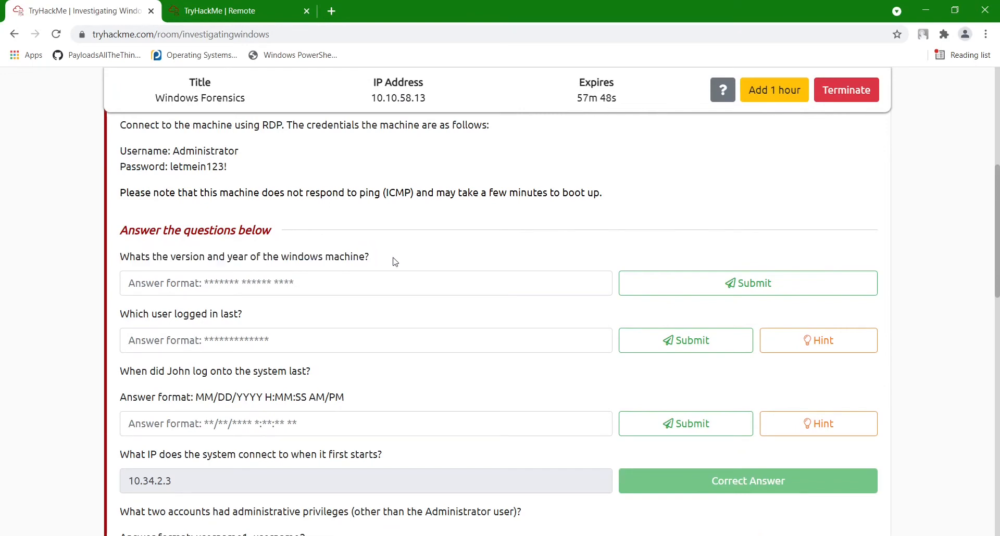
{"action": "left_click", "coordinate": [230, 10]}
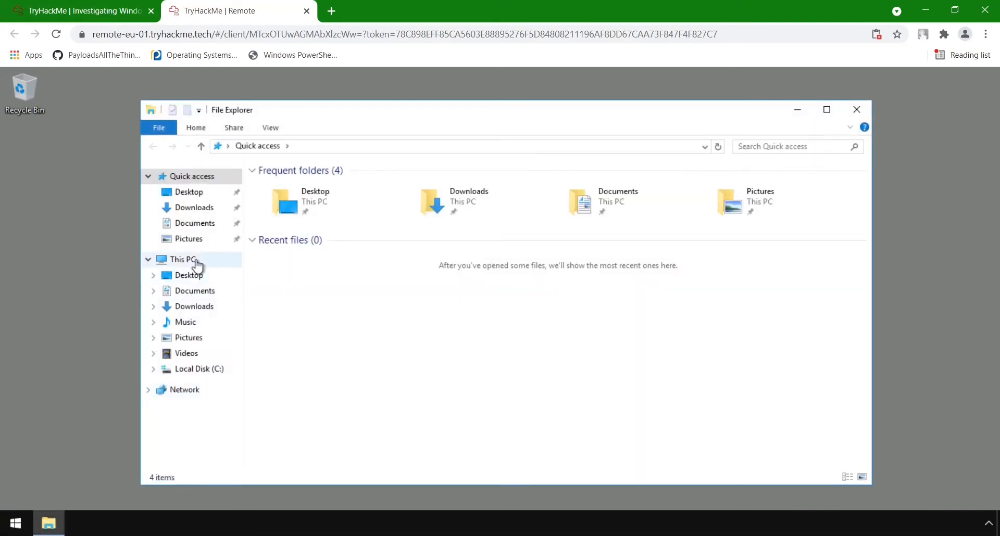
{"action": "right_click", "coordinate": [195, 260]}
{"action": "left_click", "coordinate": [234, 430]}
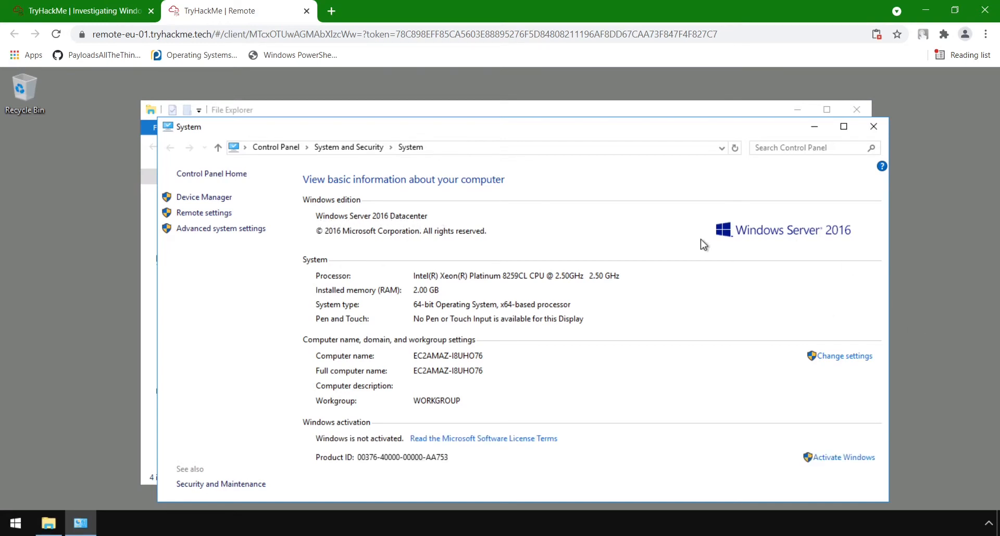
Step: Submit "windows server 2016" as the answer for the version and year of the Windows machine
{"action": "left_click", "coordinate": [78, 10]}
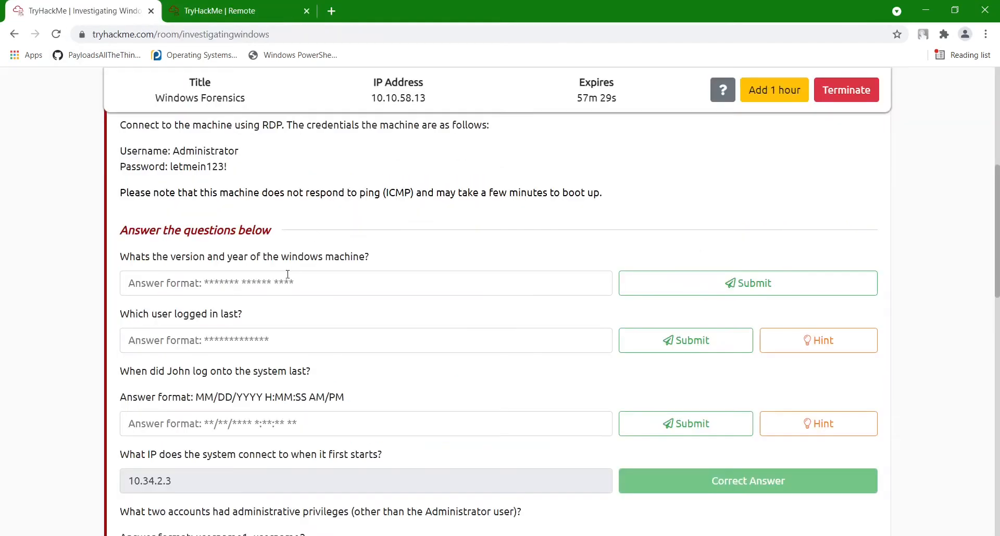
{"action": "left_click", "coordinate": [275, 278]}
{"action": "type", "text": "window"}
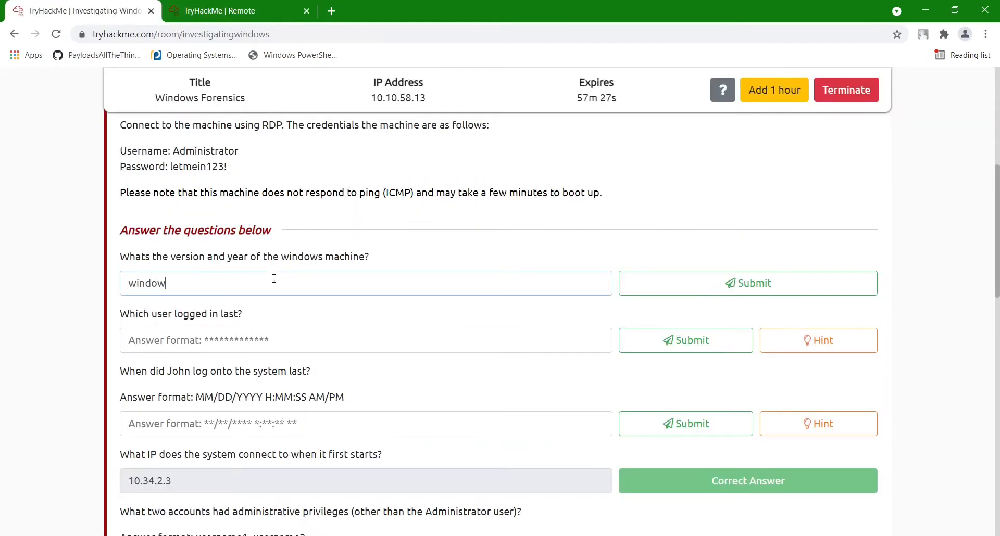
{"action": "type", "text": "s server 2016"}
{"action": "key", "text": "Return"}
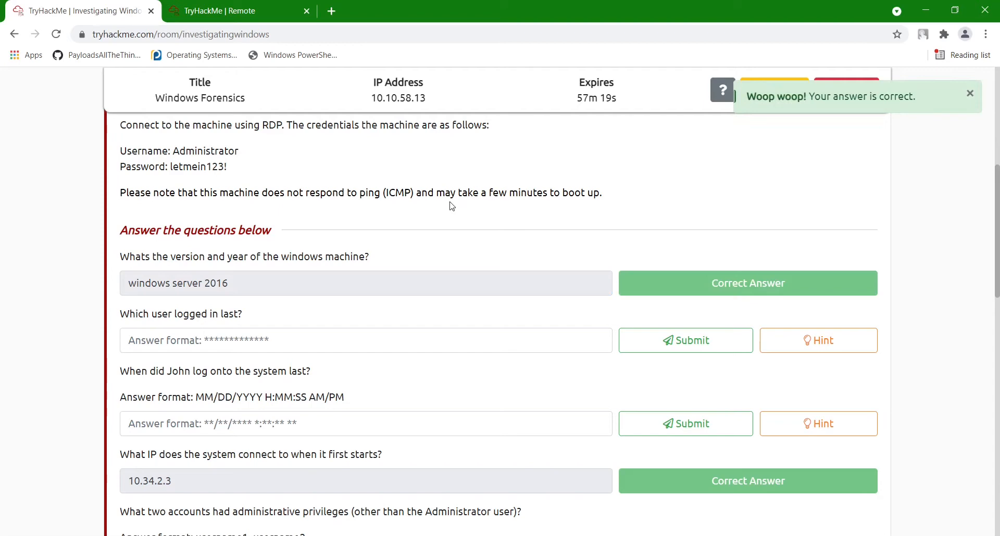
Step: Check the question about the last logged-in user, and close the System and File Explorer windows on the remote desktop
{"action": "scroll", "coordinate": [450, 206], "scroll_direction": "down", "scroll_amount": 1}
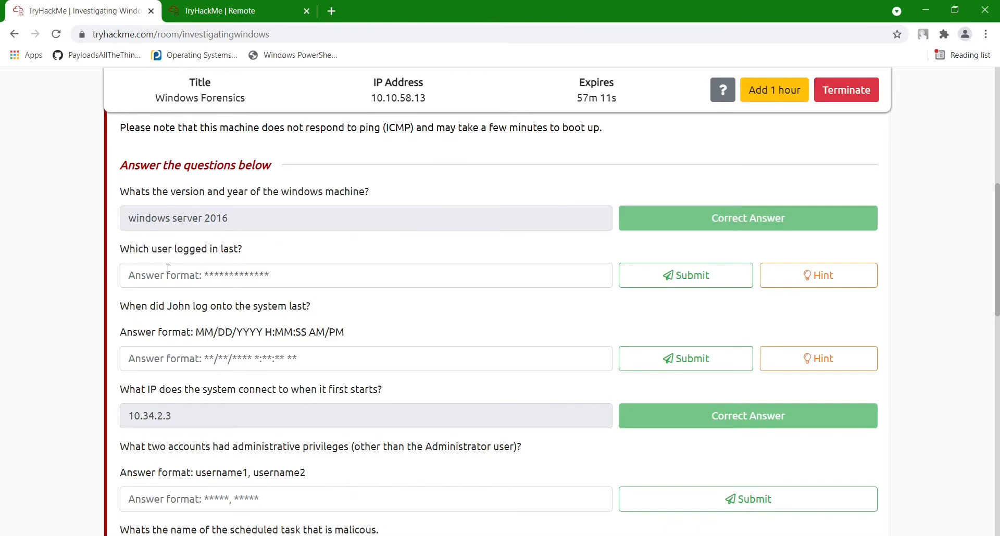
{"action": "left_click", "coordinate": [248, 12]}
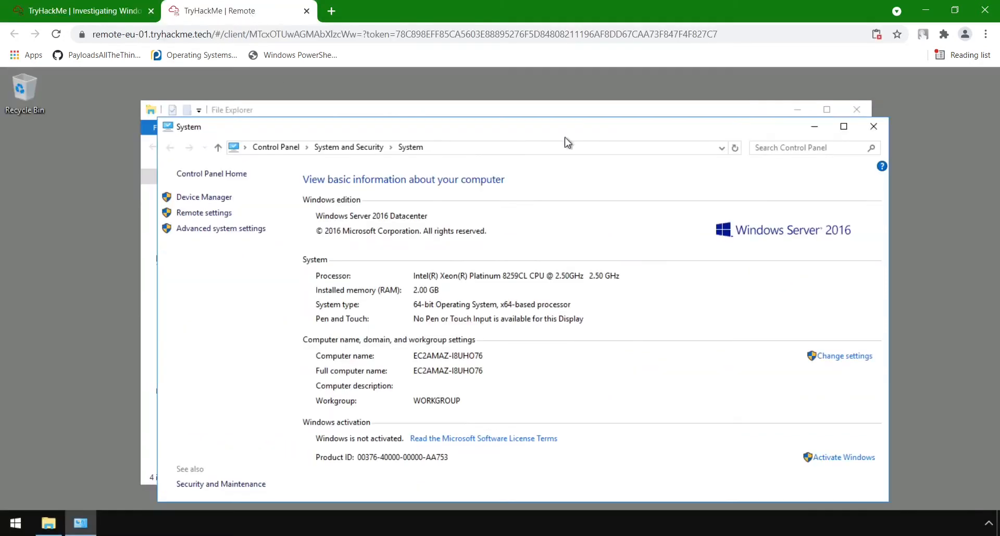
{"action": "left_click", "coordinate": [873, 132]}
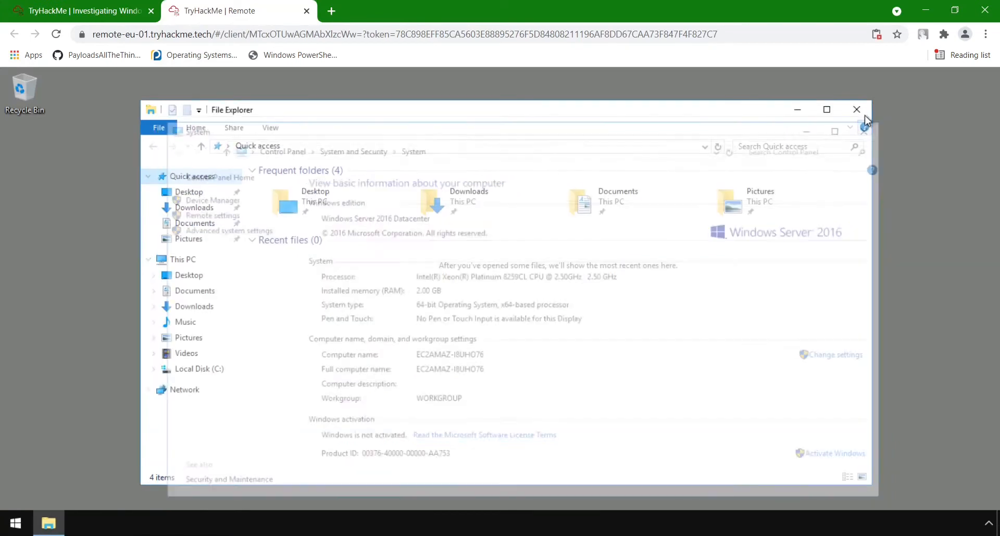
{"action": "left_click", "coordinate": [858, 111]}
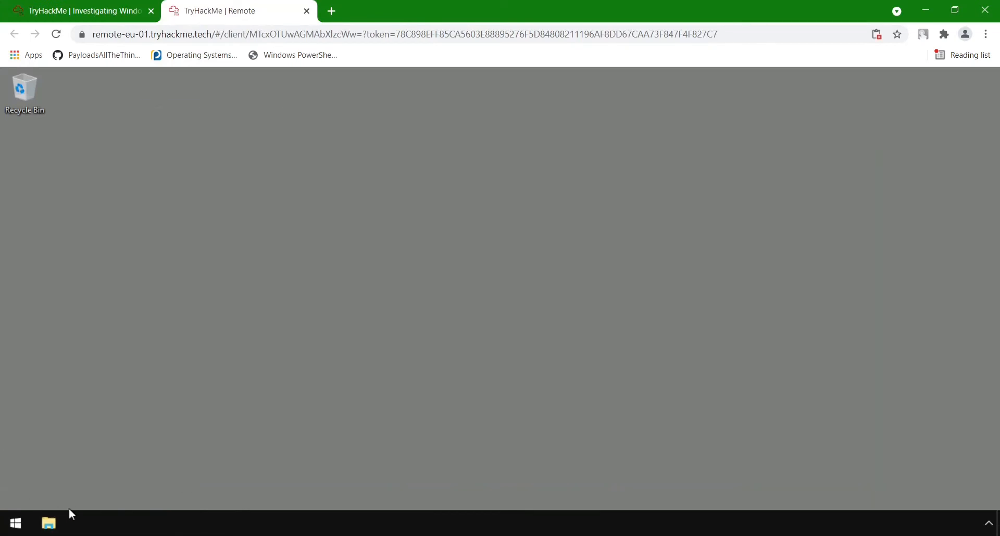
Step: Show the search box on the remote desktop's taskbar
{"action": "right_click", "coordinate": [130, 524]}
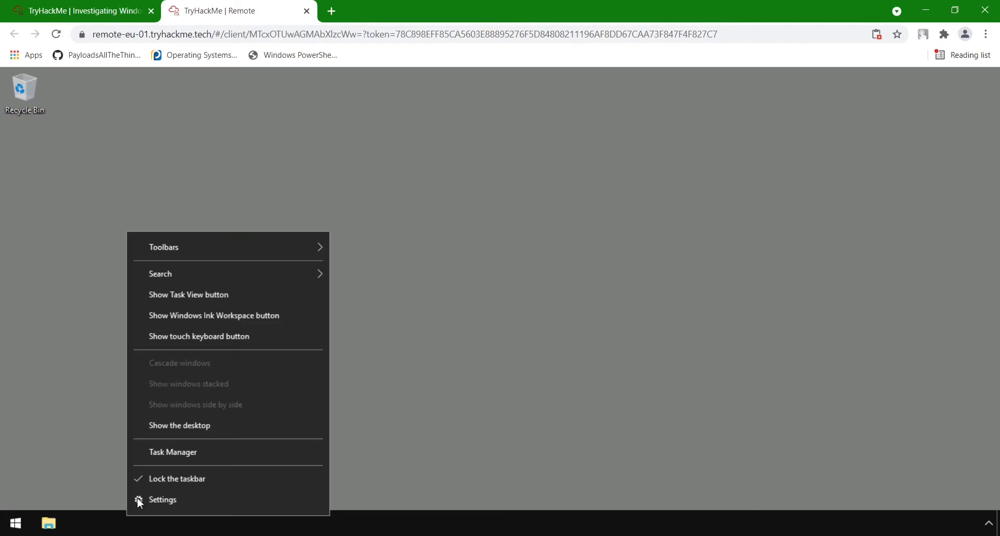
{"action": "mouse_move", "coordinate": [213, 273]}
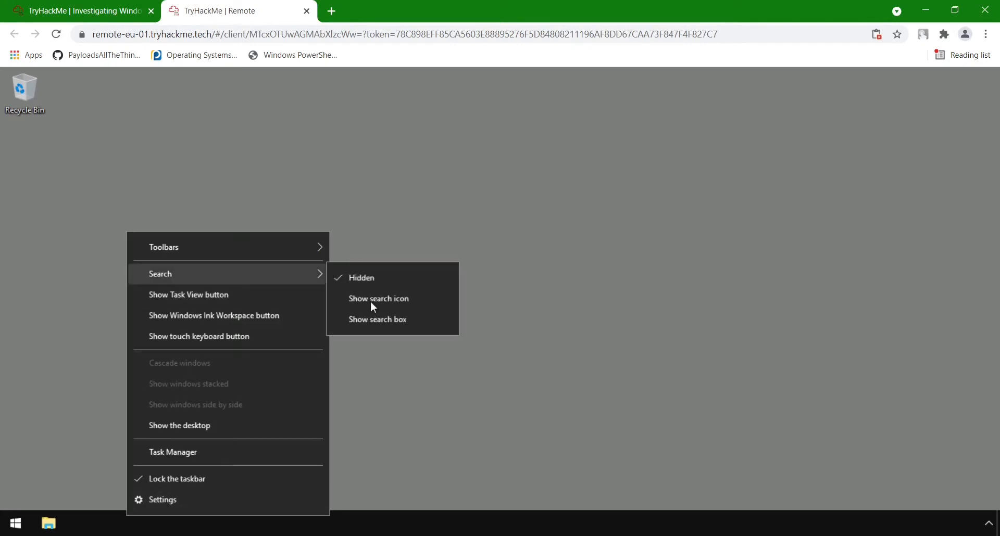
{"action": "left_click", "coordinate": [381, 324]}
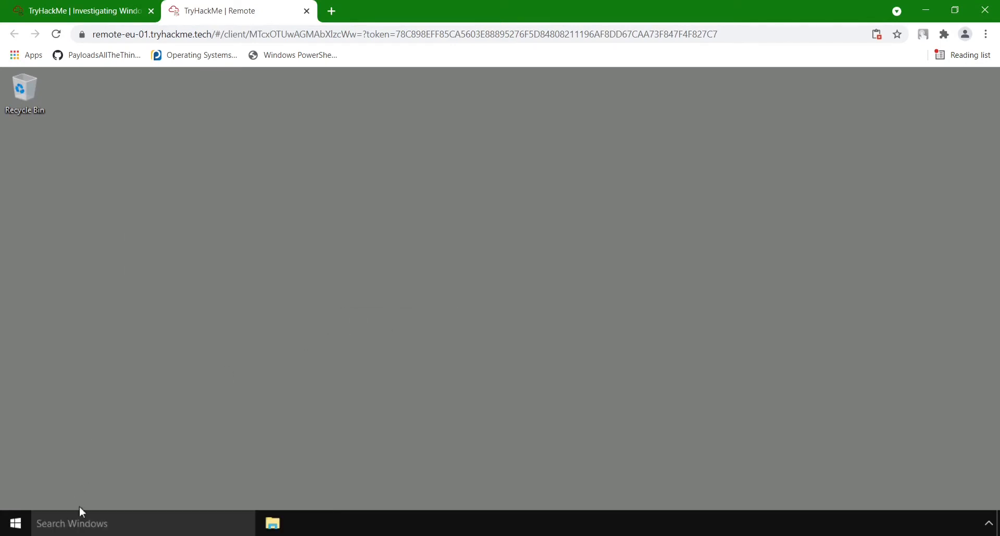
Step: Open Event Viewer on the remote machine and display the Security log under Windows Logs
{"action": "left_click", "coordinate": [94, 517]}
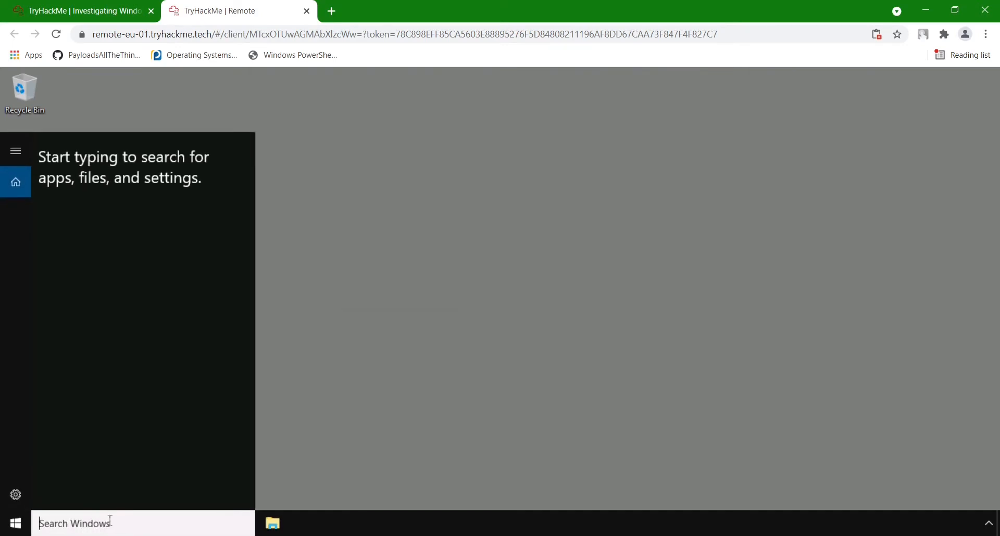
{"action": "type", "text": "event viewer"}
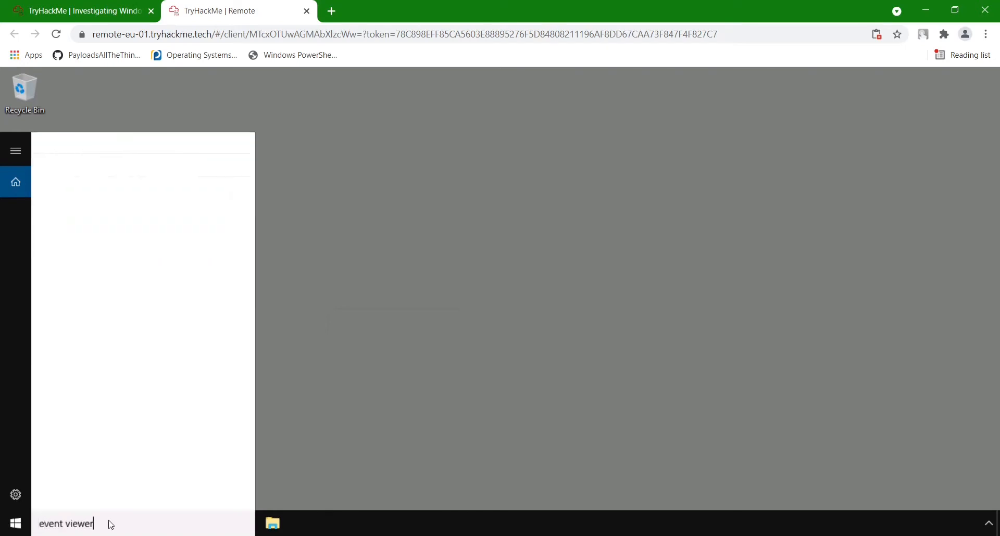
{"action": "key", "text": "Return"}
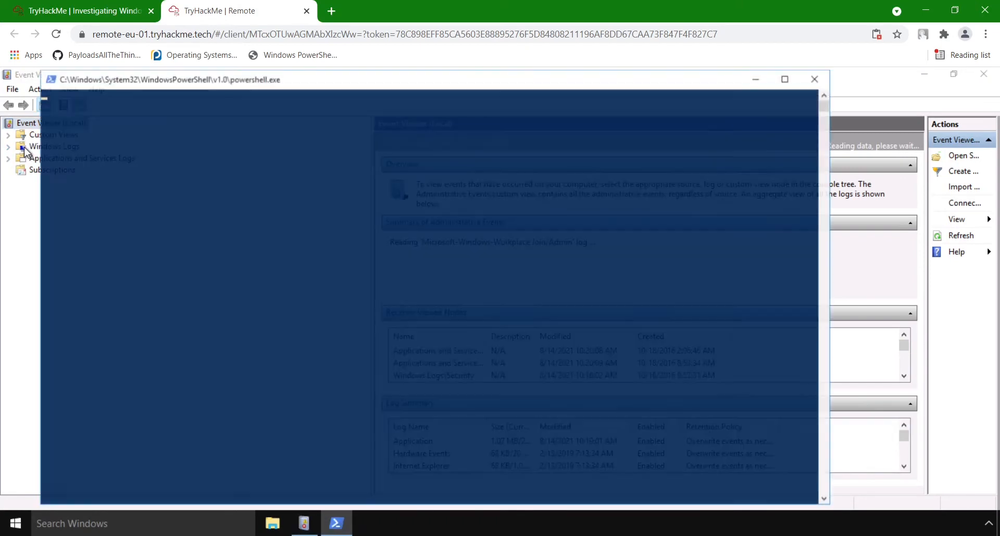
{"action": "left_click", "coordinate": [24, 148]}
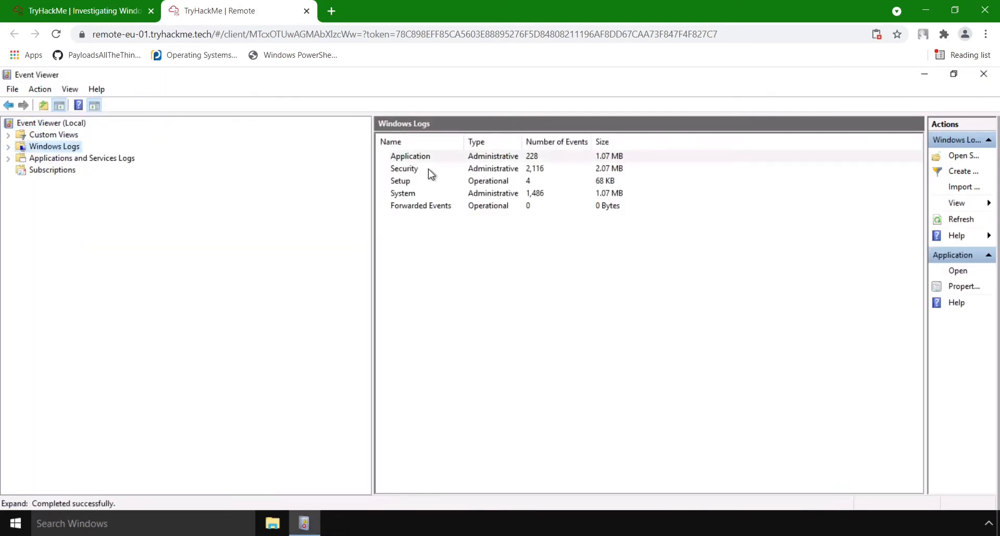
{"action": "double_click", "coordinate": [404, 169]}
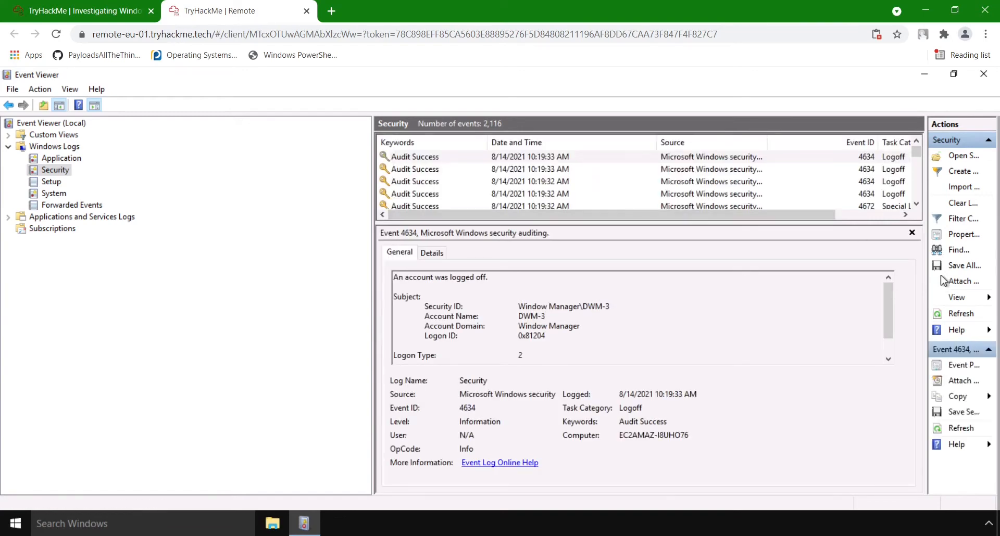
Step: Start a filter on the Security log with "Microsoft Windows security auditing." as the event source
{"action": "left_click", "coordinate": [939, 225]}
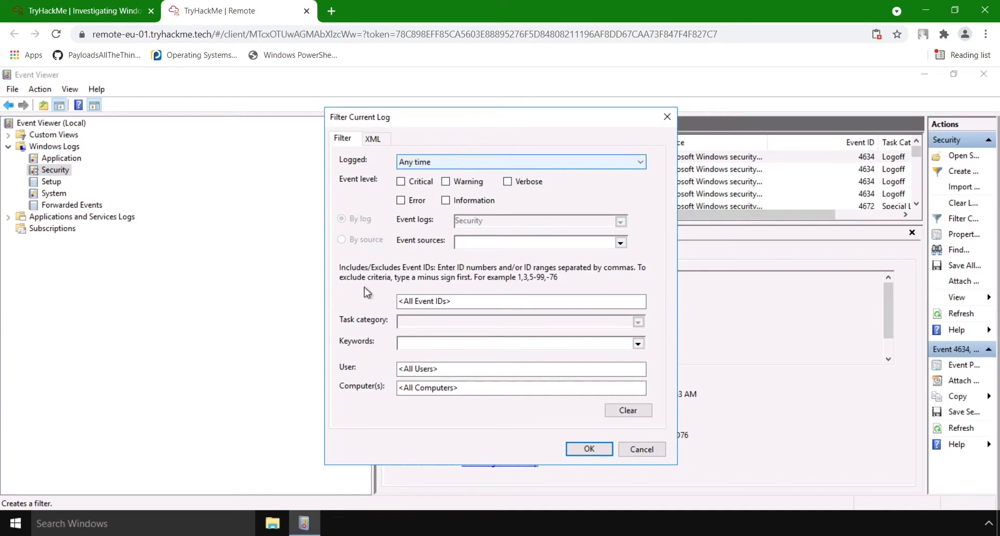
{"action": "left_click", "coordinate": [620, 243]}
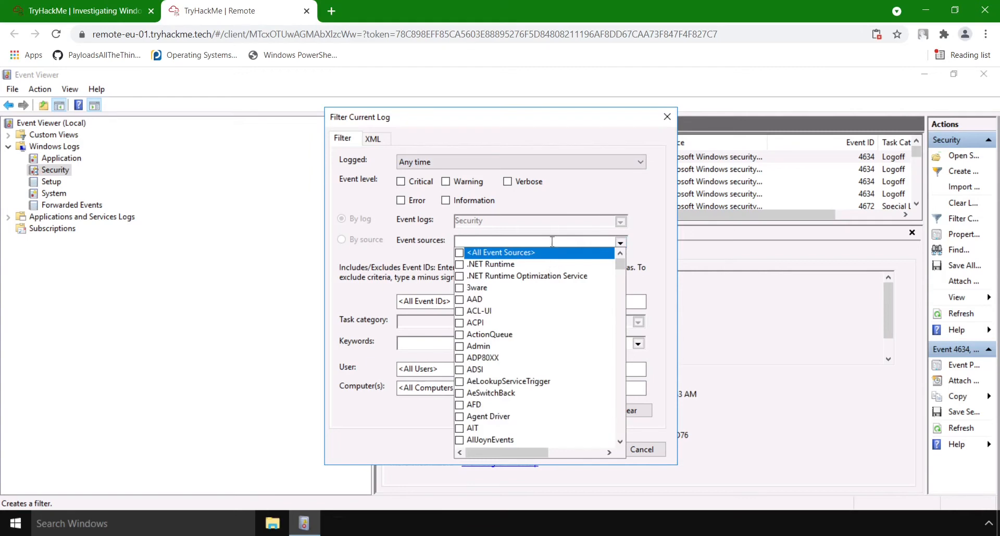
{"action": "scroll", "coordinate": [559, 308], "scroll_direction": "down", "scroll_amount": 20}
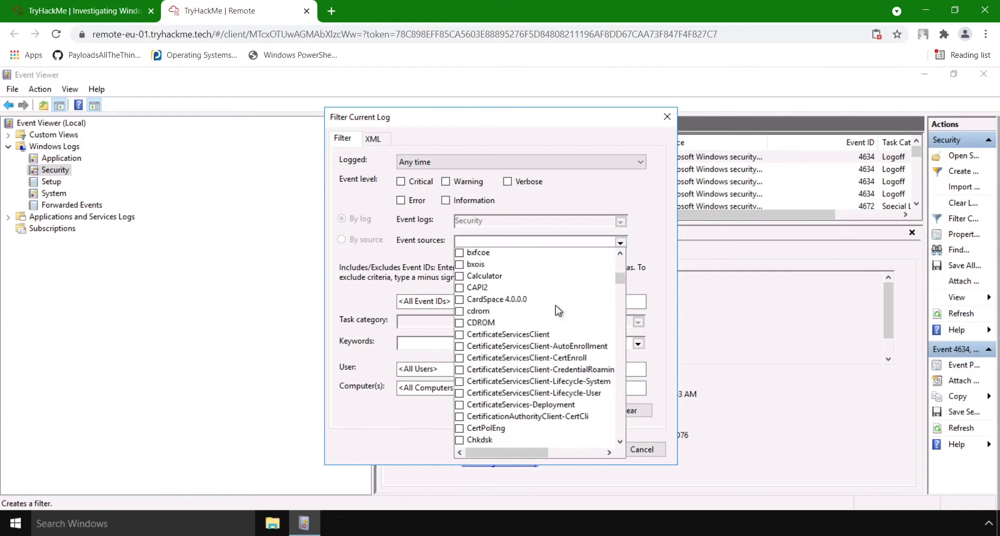
{"action": "scroll", "coordinate": [559, 311], "scroll_direction": "down", "scroll_amount": 20}
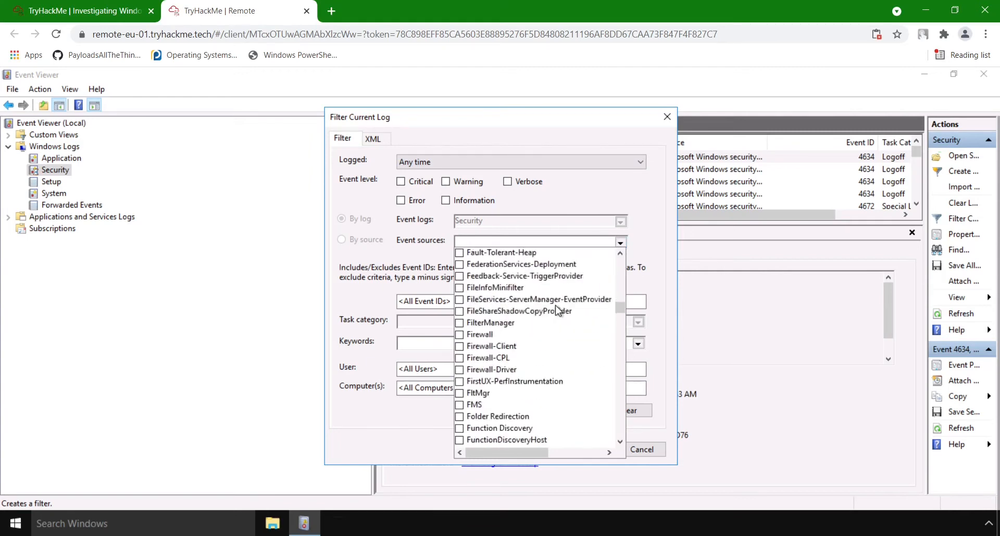
{"action": "scroll", "coordinate": [557, 311], "scroll_direction": "down", "scroll_amount": 20}
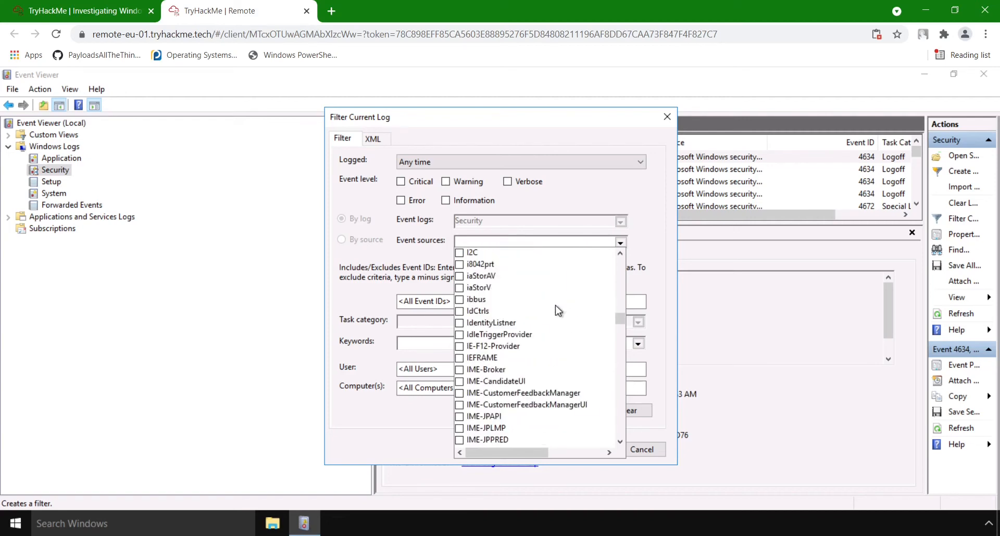
{"action": "scroll", "coordinate": [557, 310], "scroll_direction": "down", "scroll_amount": 20}
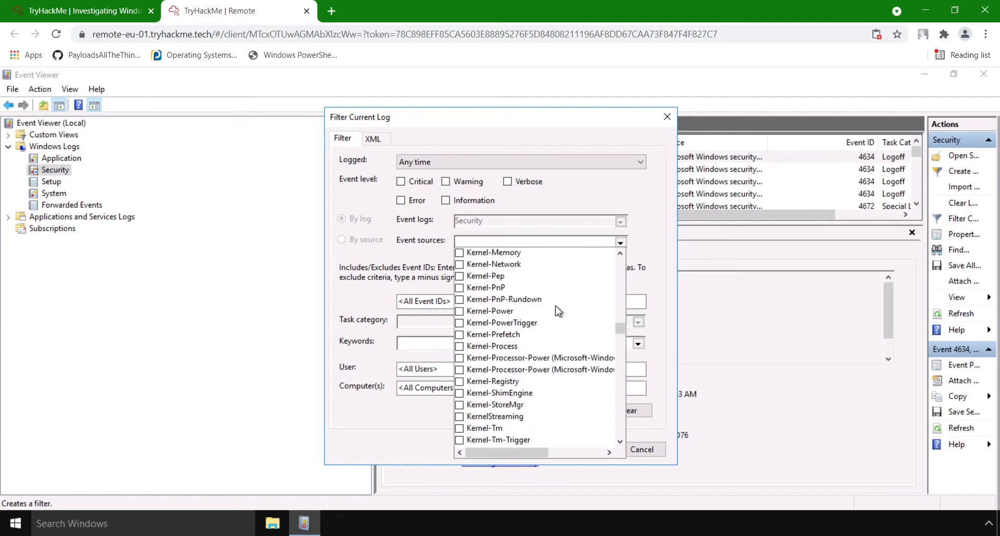
{"action": "scroll", "coordinate": [558, 311], "scroll_direction": "down", "scroll_amount": 20}
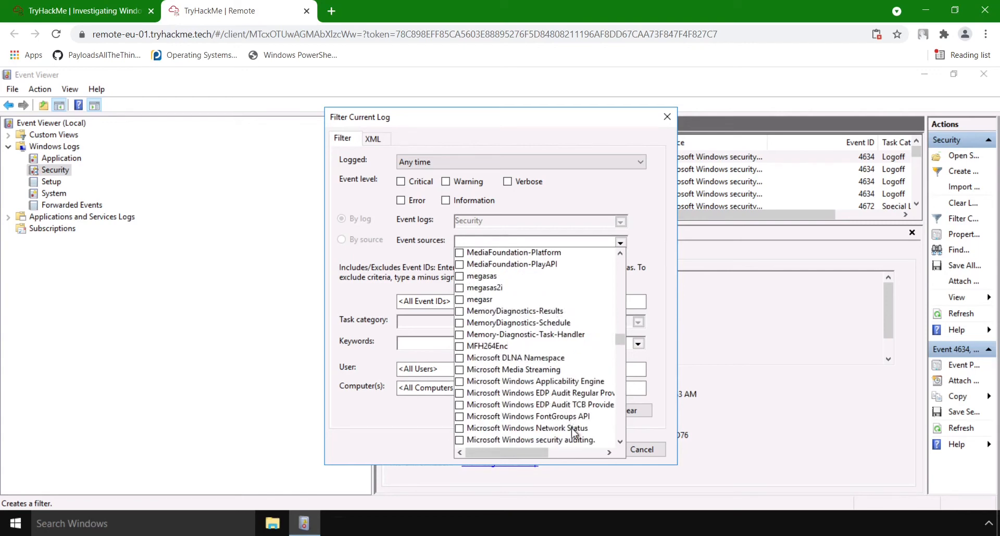
{"action": "left_click", "coordinate": [579, 442]}
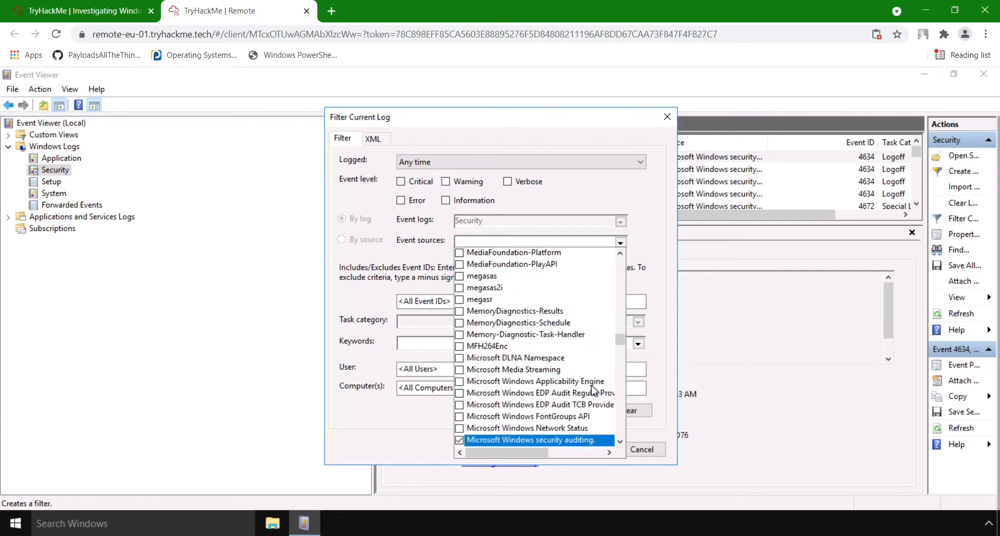
{"action": "left_click", "coordinate": [655, 234]}
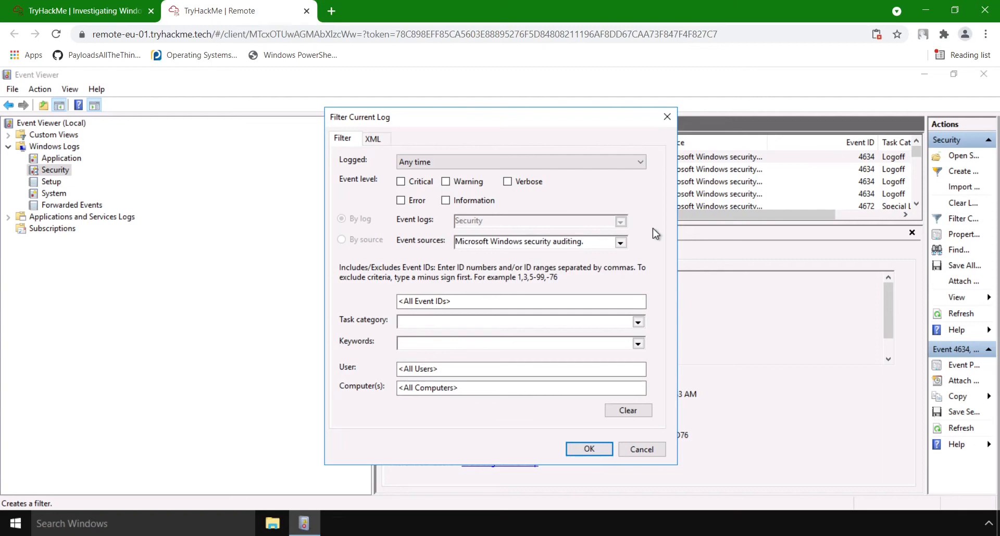
Step: Recheck the last-login question in the TryHackMe room, and set the filter's task category to Logon
{"action": "left_click", "coordinate": [638, 322]}
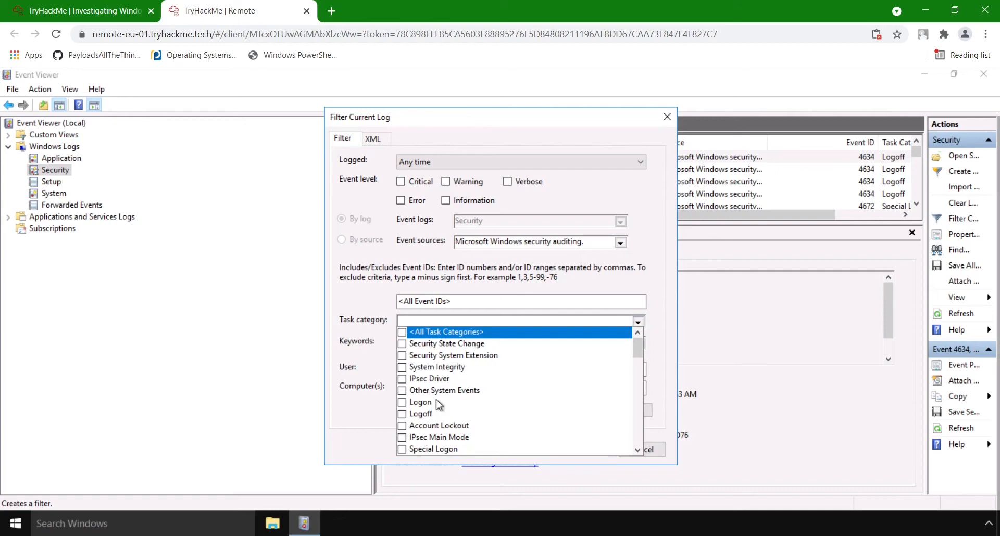
{"action": "left_click", "coordinate": [80, 5]}
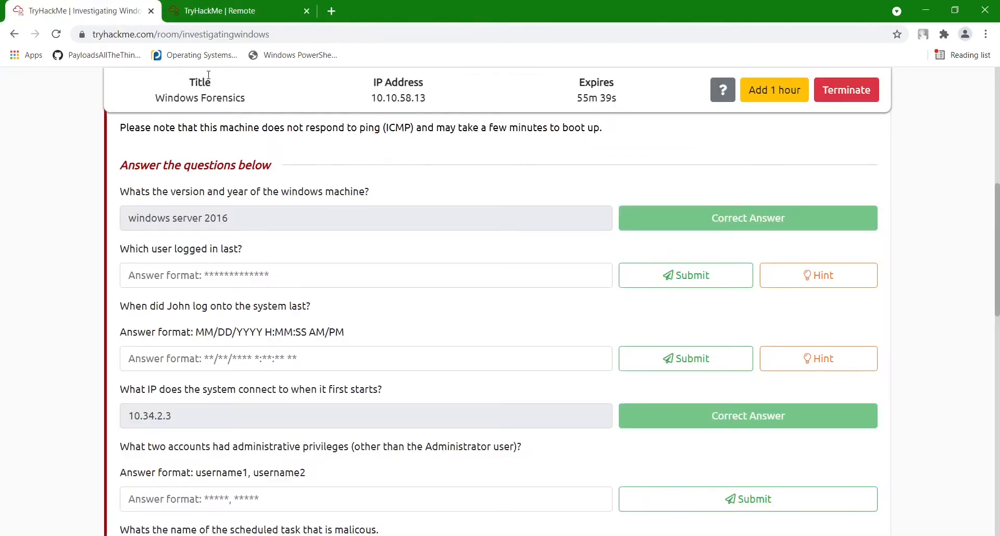
{"action": "left_click", "coordinate": [229, 10]}
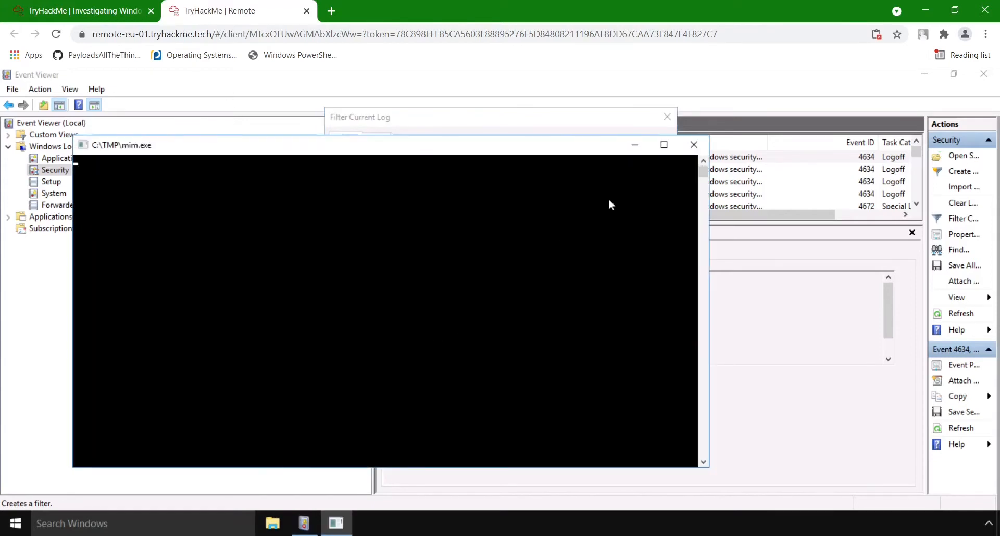
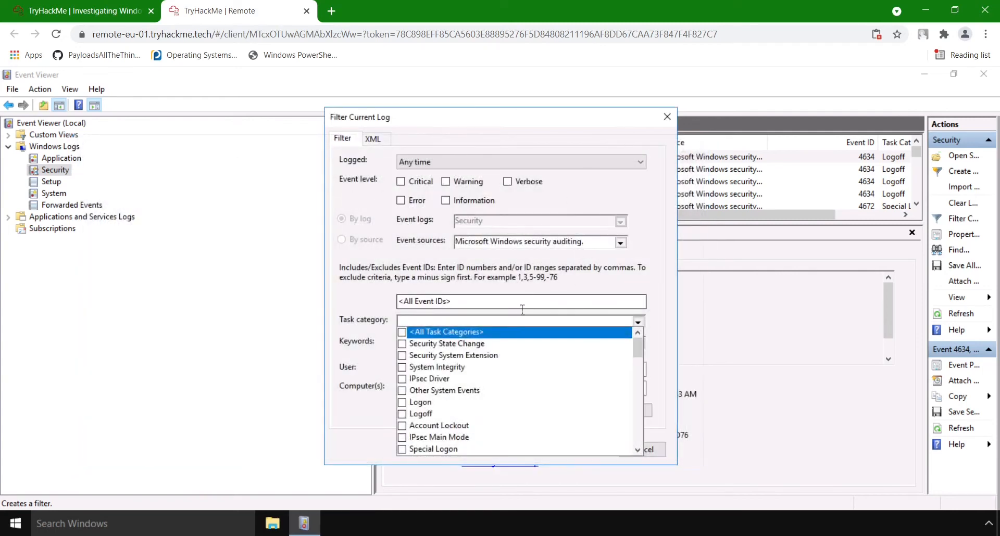
{"action": "left_click", "coordinate": [402, 406]}
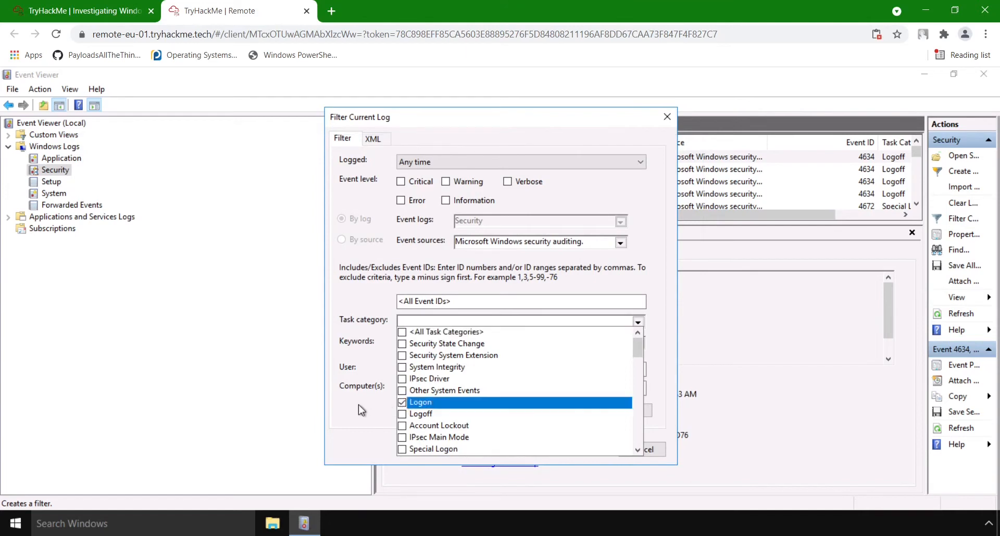
{"action": "left_click", "coordinate": [357, 404]}
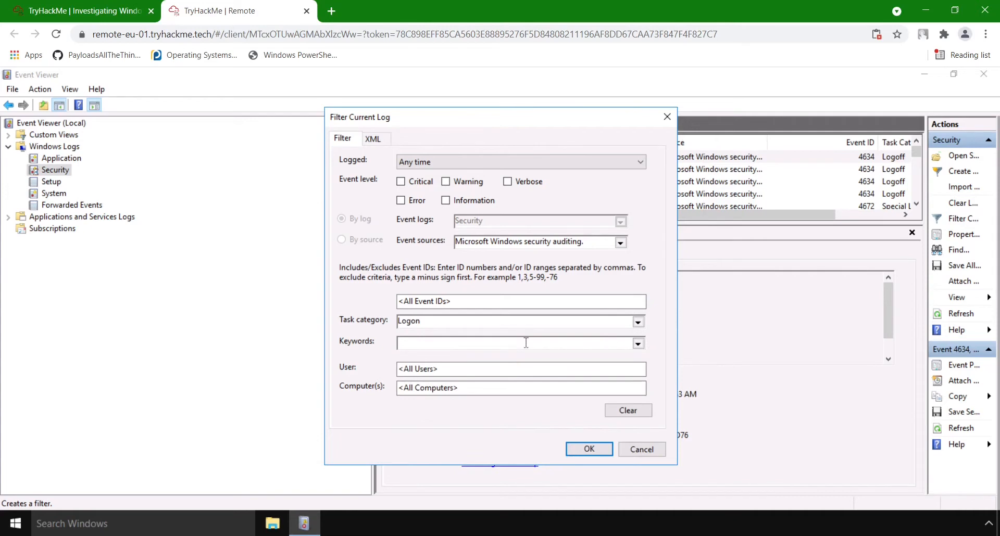
Step: Set the filter's keyword to Audit Success and apply the filter to the Security log
{"action": "left_click", "coordinate": [638, 343]}
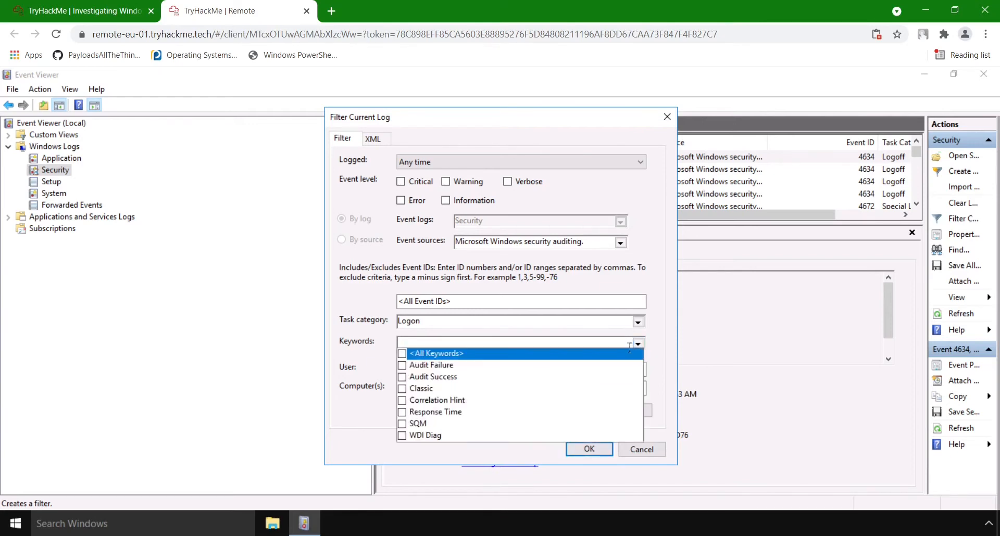
{"action": "left_click", "coordinate": [403, 378]}
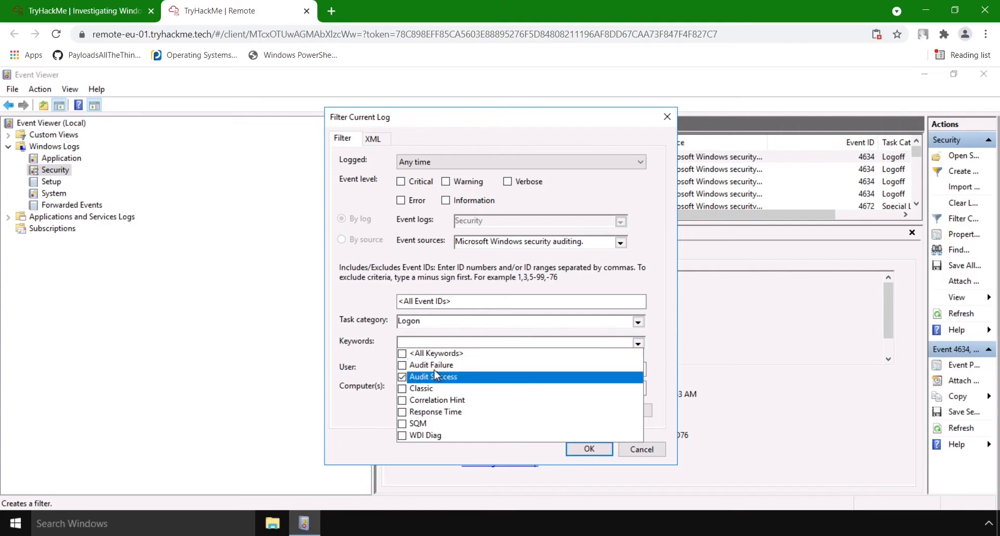
{"action": "left_click", "coordinate": [654, 338]}
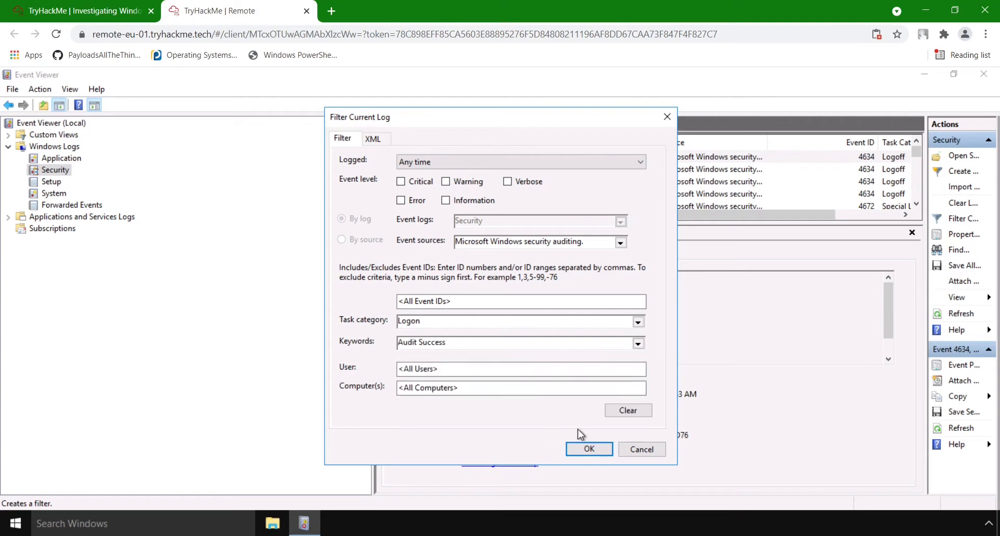
{"action": "left_click", "coordinate": [588, 451]}
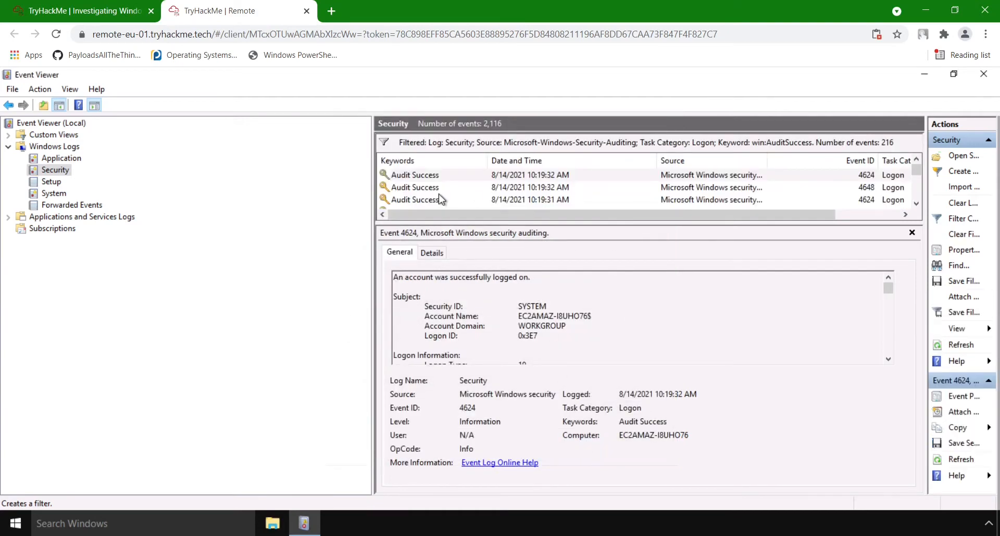
Step: Sort the filtered events by date and time, and examine the New Logon details of the most recent logon event
{"action": "left_click", "coordinate": [556, 162]}
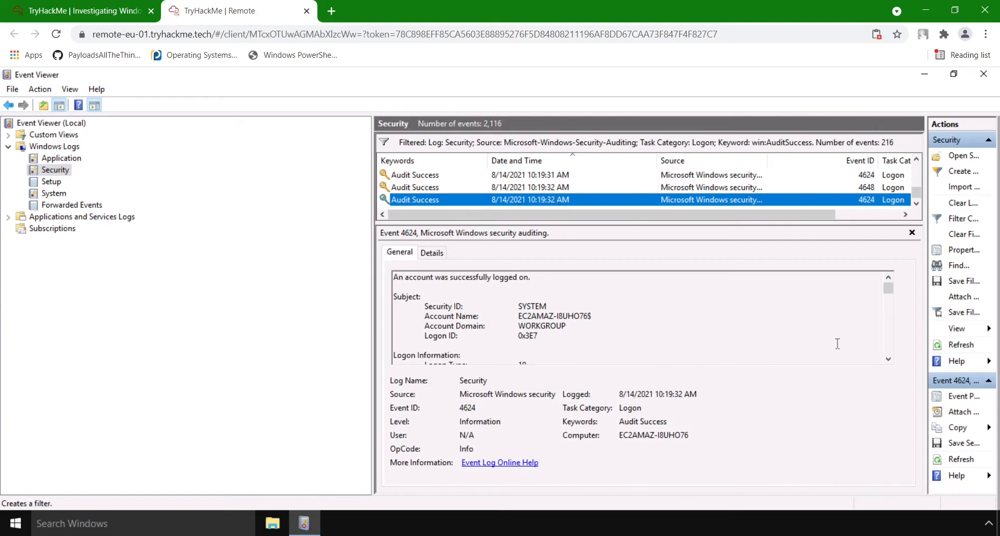
{"action": "left_click", "coordinate": [887, 361]}
{"action": "left_click", "coordinate": [886, 360]}
{"action": "left_click", "coordinate": [886, 360]}
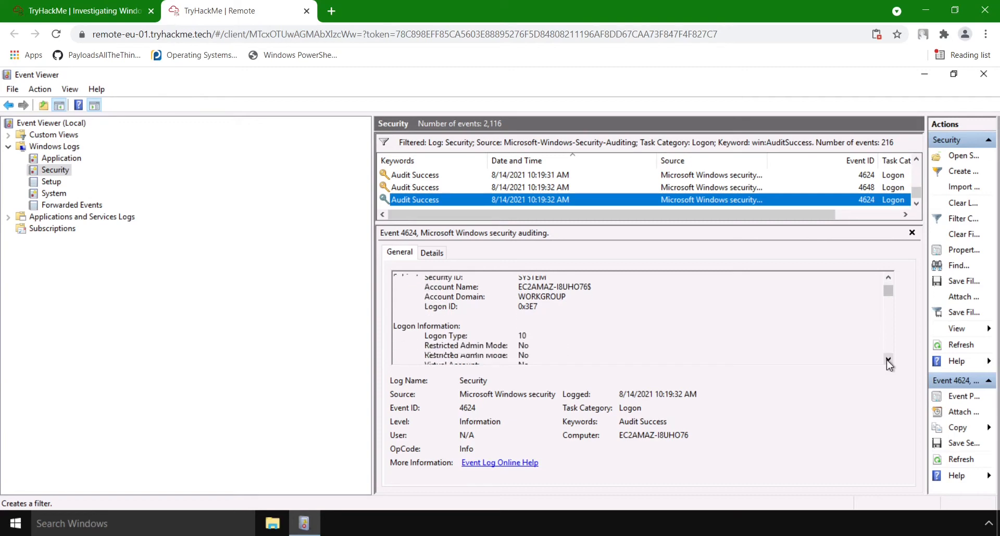
{"action": "left_click", "coordinate": [886, 361]}
{"action": "left_click", "coordinate": [887, 360]}
{"action": "left_click", "coordinate": [887, 361]}
{"action": "left_click", "coordinate": [886, 360]}
{"action": "left_click", "coordinate": [886, 360]}
{"action": "left_click", "coordinate": [887, 361]}
{"action": "left_click", "coordinate": [887, 360]}
{"action": "left_click", "coordinate": [887, 361]}
{"action": "left_click", "coordinate": [887, 360]}
{"action": "left_click", "coordinate": [887, 360]}
{"action": "left_click", "coordinate": [886, 361]}
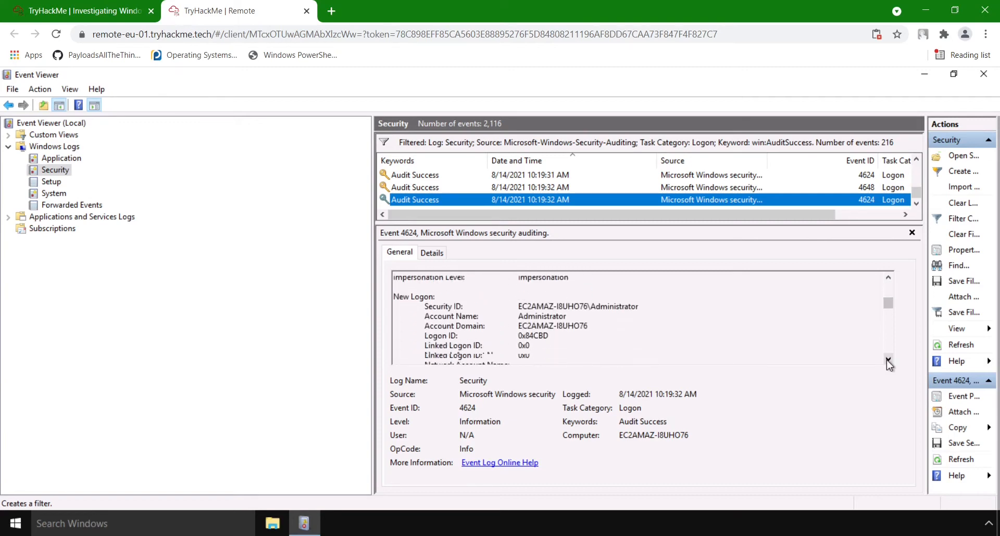
{"action": "left_click", "coordinate": [887, 360]}
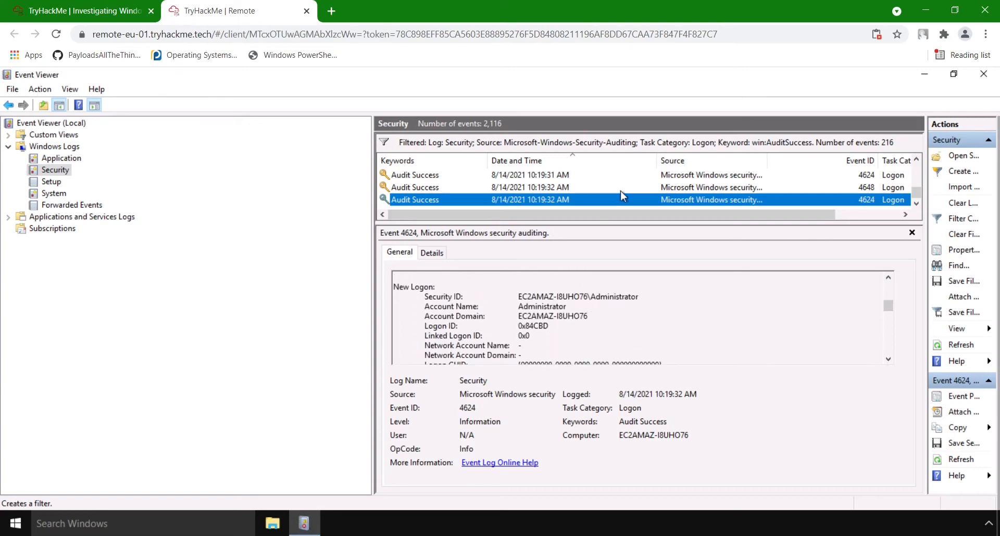
Step: Look through the preceding logon events in the filtered list, and minimize Event Viewer
{"action": "left_click", "coordinate": [917, 160]}
{"action": "left_click", "coordinate": [916, 159]}
{"action": "left_click", "coordinate": [917, 160]}
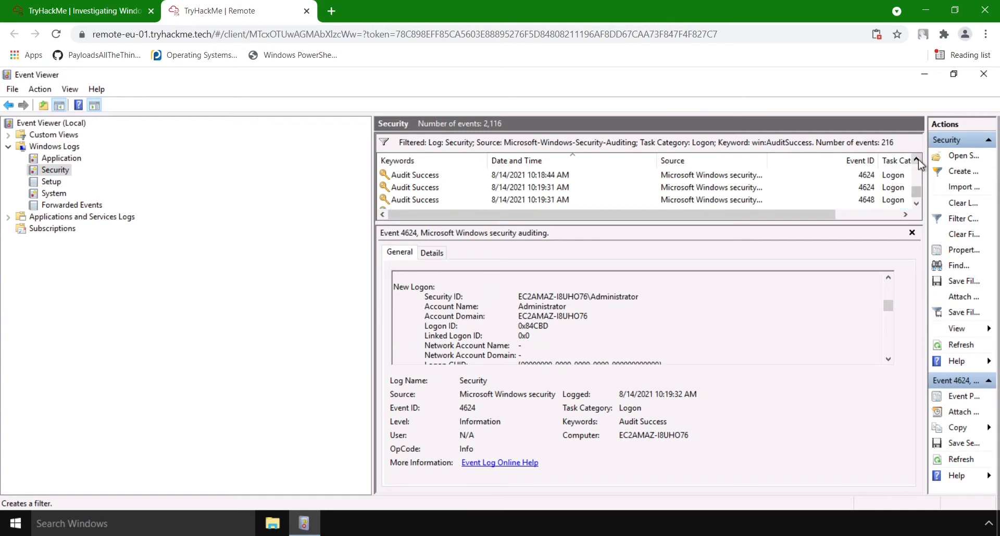
{"action": "left_click", "coordinate": [917, 160]}
{"action": "left_click", "coordinate": [917, 160]}
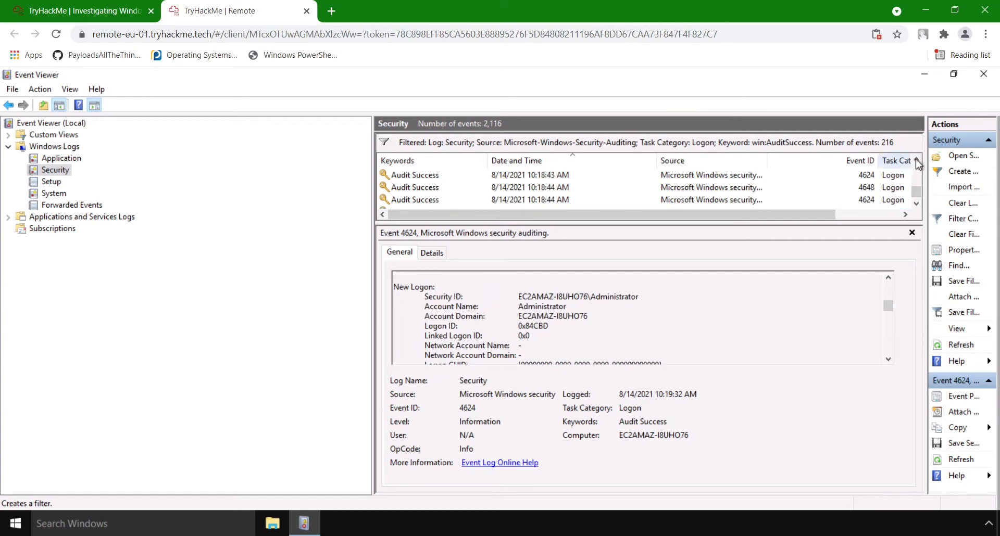
{"action": "left_click", "coordinate": [924, 73]}
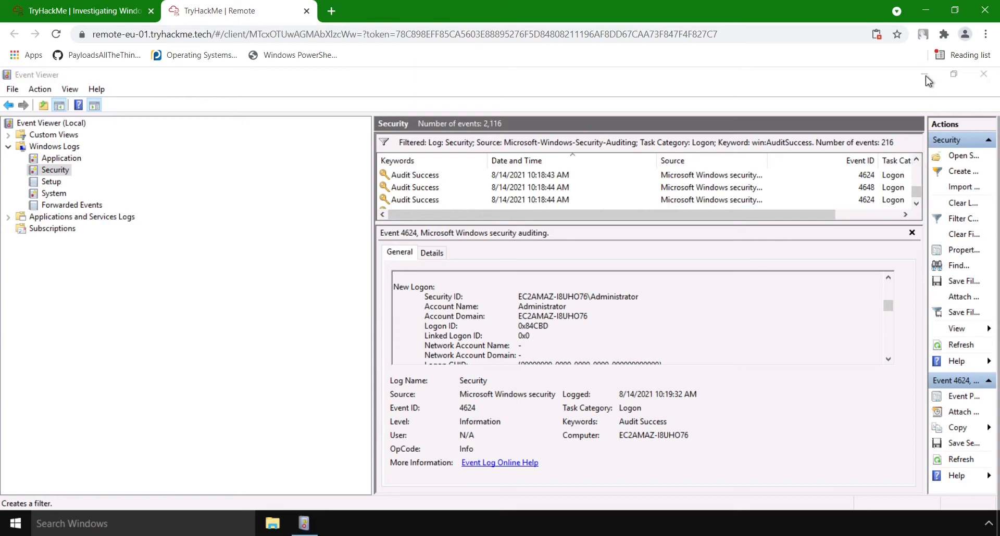
Step: Open Command Prompt on the remote machine and list its user accounts with "net user"
{"action": "left_click", "coordinate": [142, 518]}
{"action": "type", "text": "cmd"}
{"action": "key", "text": "Return"}
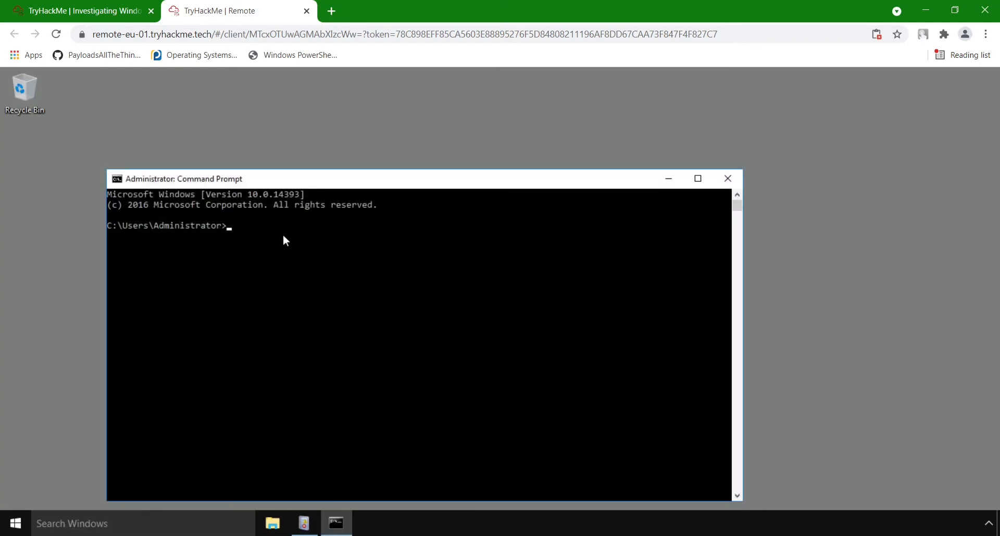
{"action": "type", "text": "net user"}
{"action": "key", "text": "Return"}
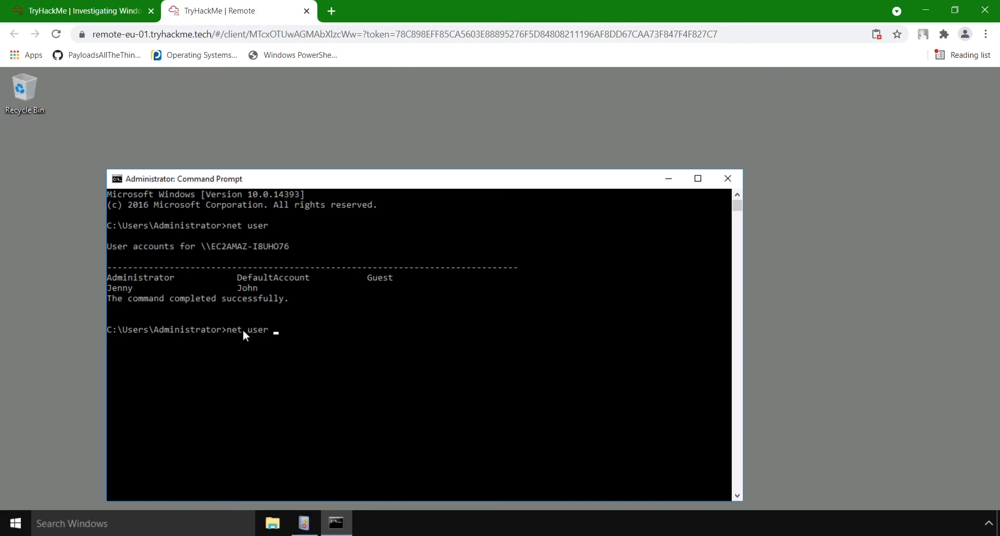
Step: Run "net user Administrator" and highlight the Last logon line in the account details
{"action": "type", "text": "Administrator"}
{"action": "key", "text": "Return"}
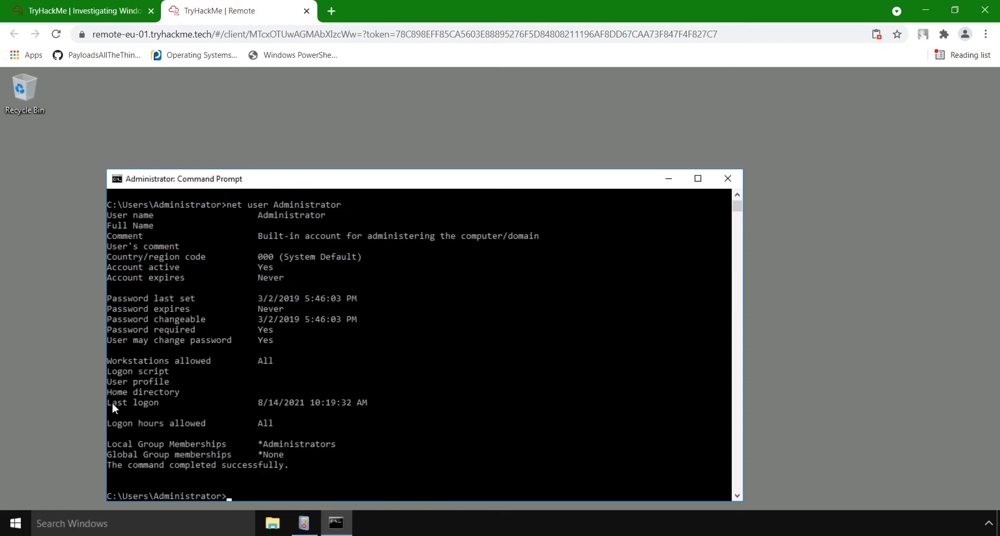
{"action": "left_click_drag", "start_coordinate": [111, 402], "coordinate": [317, 405]}
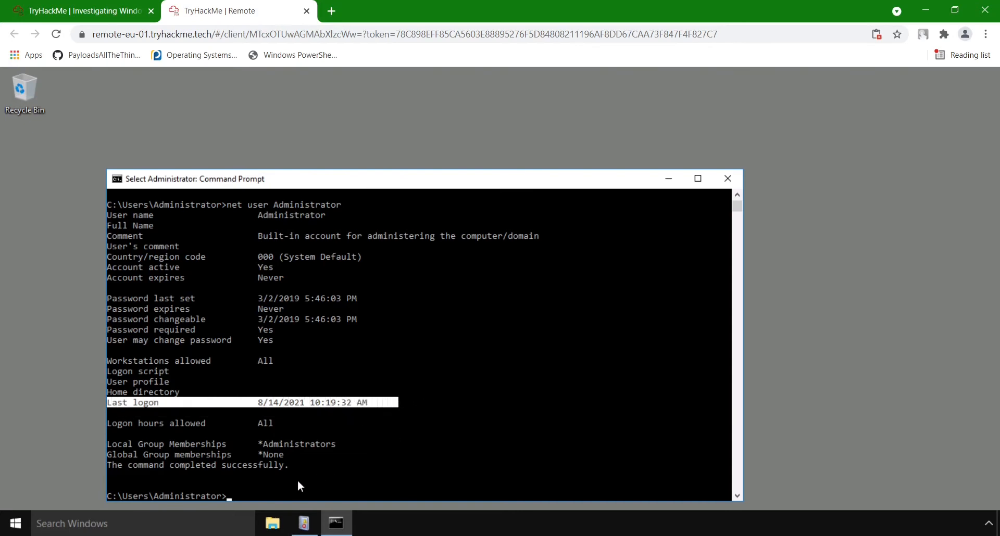
Step: Highlight the date of the Administrator account's last logon in the command output, and clear the selection
{"action": "left_click", "coordinate": [374, 406]}
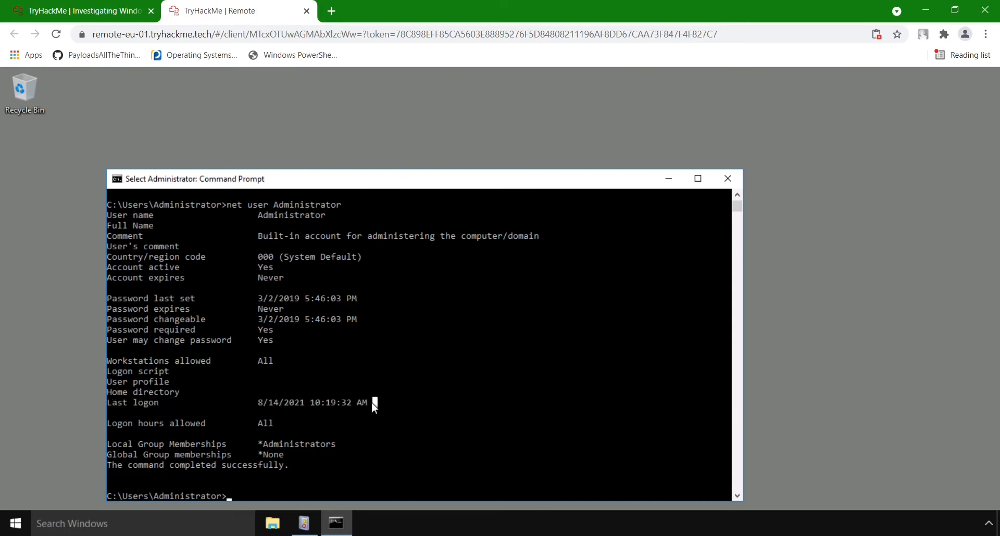
{"action": "left_click", "coordinate": [259, 405]}
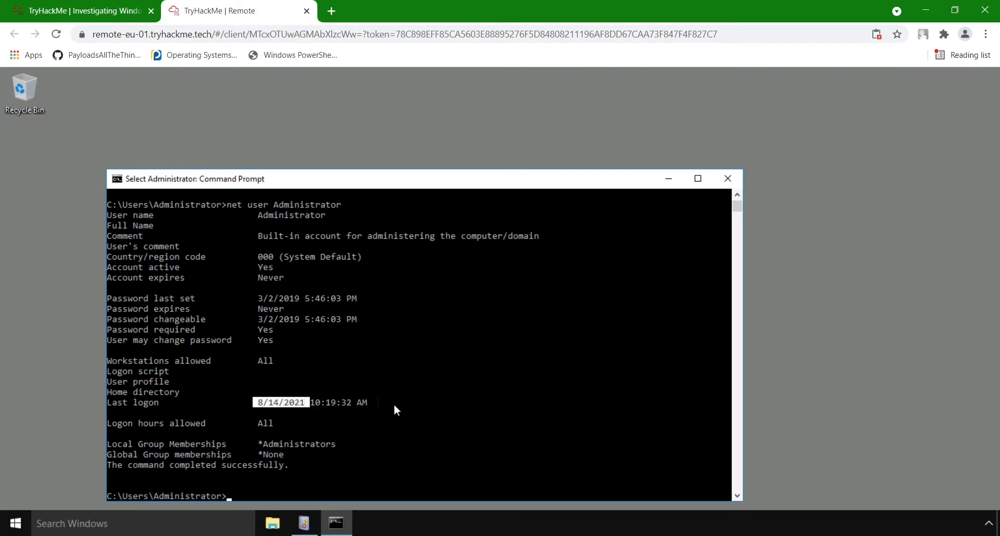
{"action": "key", "text": "Return"}
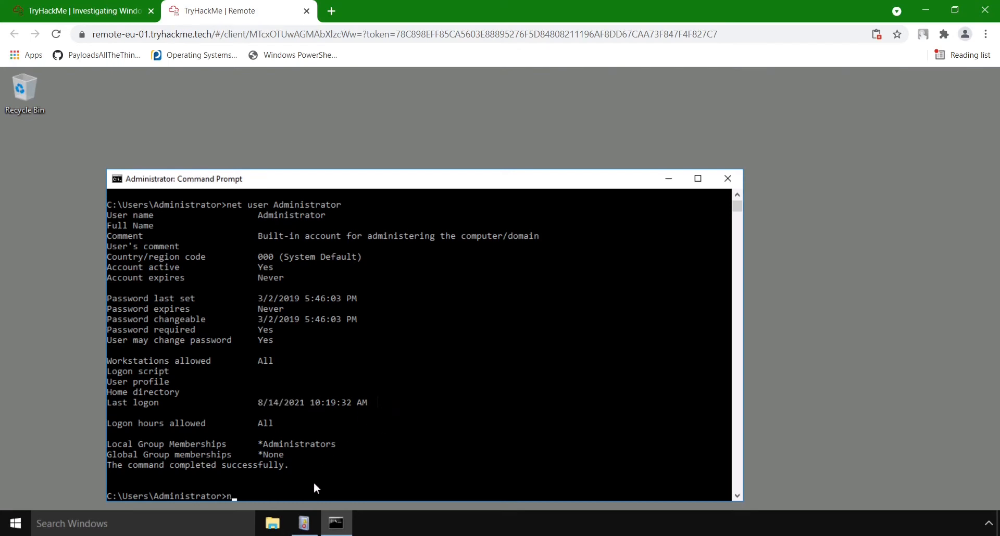
Step: Run "net user" for the user named in the room's third question, and compare that account's last logon date with the Administrator's
{"action": "type", "text": "net user John"}
{"action": "key", "text": "Return"}
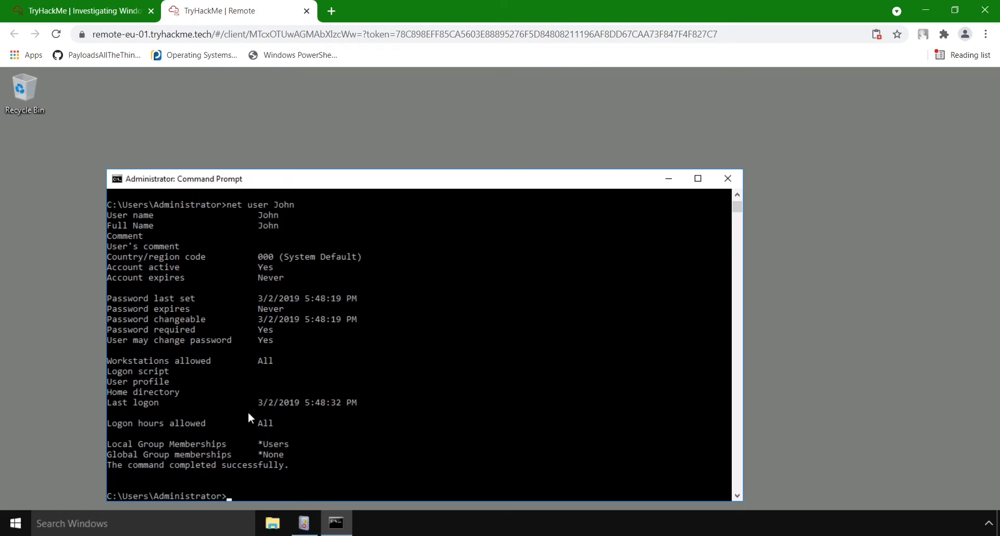
{"action": "left_click_drag", "start_coordinate": [258, 403], "coordinate": [283, 401]}
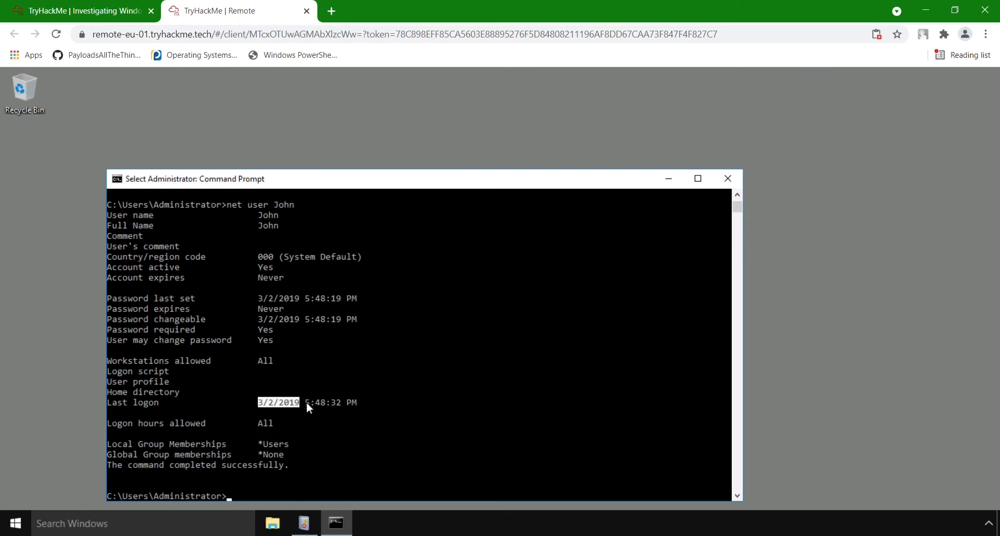
{"action": "scroll", "coordinate": [313, 392], "scroll_direction": "up", "scroll_amount": 3}
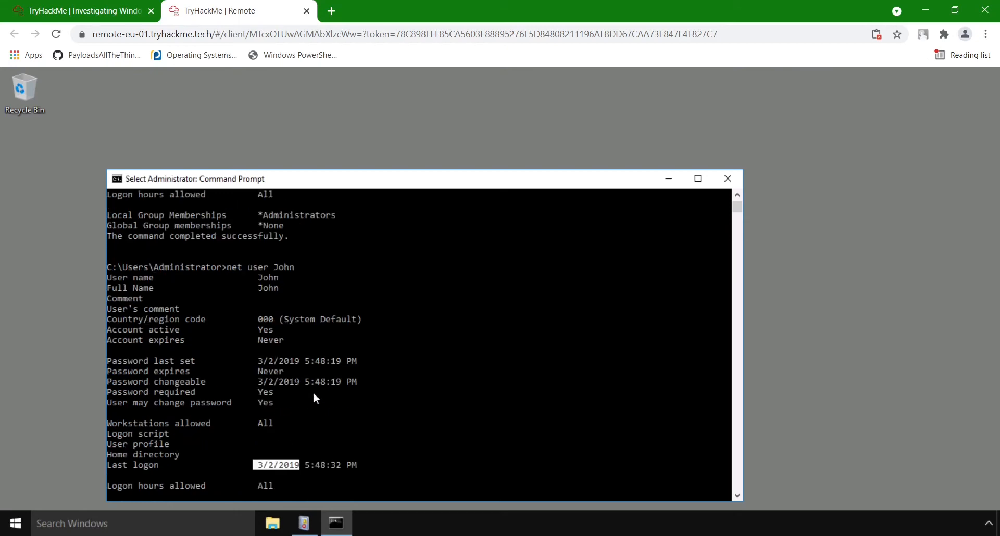
{"action": "scroll", "coordinate": [314, 392], "scroll_direction": "up", "scroll_amount": 3}
{"action": "scroll", "coordinate": [314, 392], "scroll_direction": "up", "scroll_amount": 2}
{"action": "scroll", "coordinate": [291, 407], "scroll_direction": "up", "scroll_amount": 2}
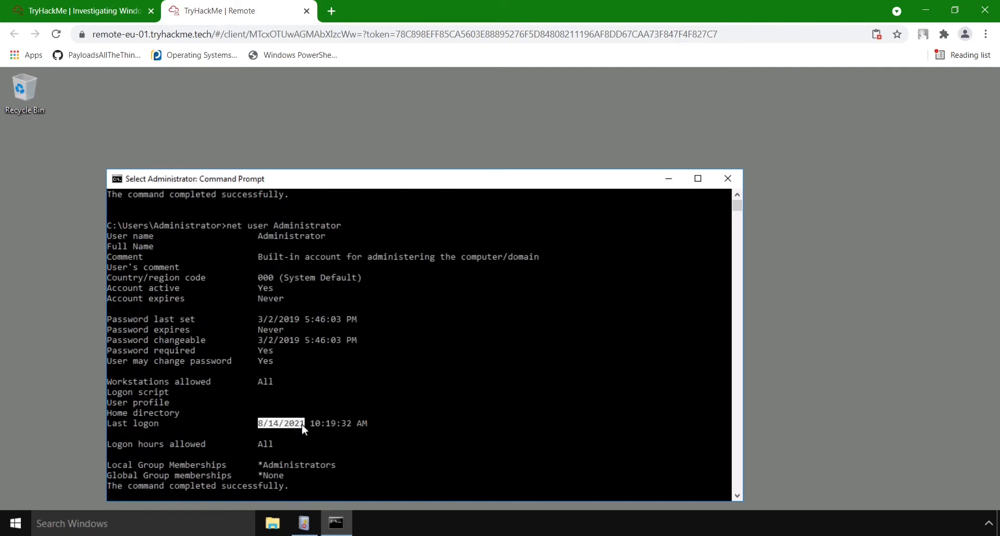
{"action": "scroll", "coordinate": [338, 401], "scroll_direction": "down", "scroll_amount": 17}
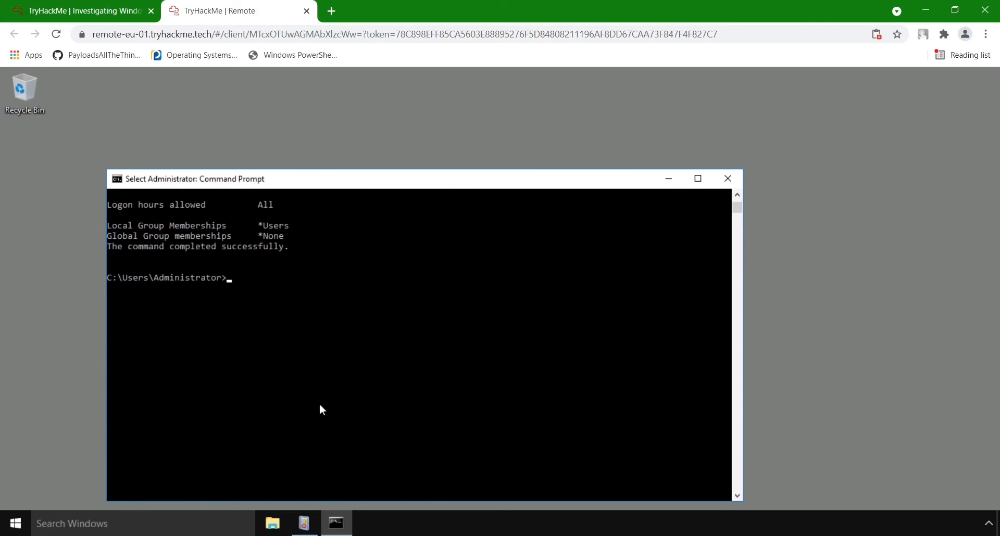
Step: Maximize the Command Prompt window, run "net user DefaultAccount", and highlight the account's Last logon value
{"action": "type", "text": "netu="}
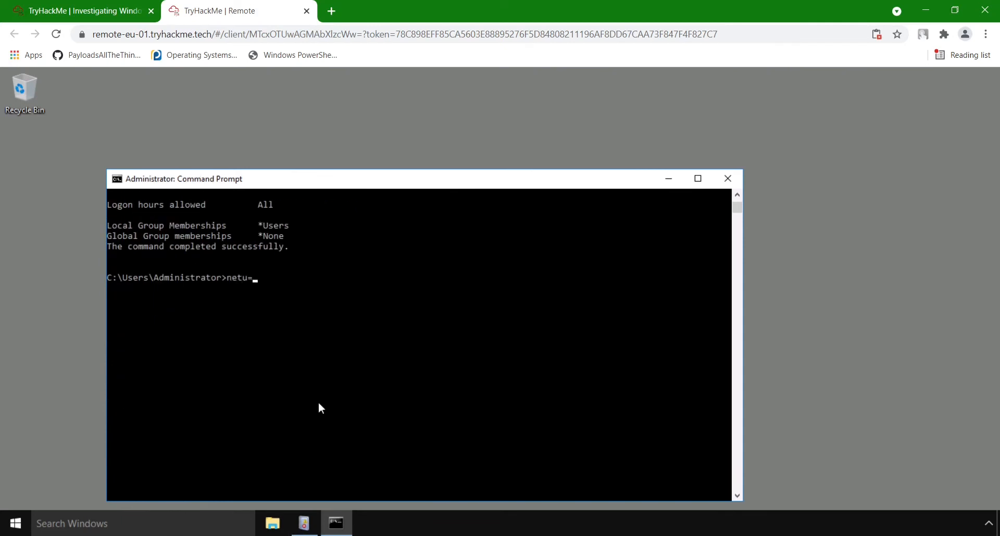
{"action": "key", "text": "BackSpace"}
{"action": "left_click", "coordinate": [698, 179]}
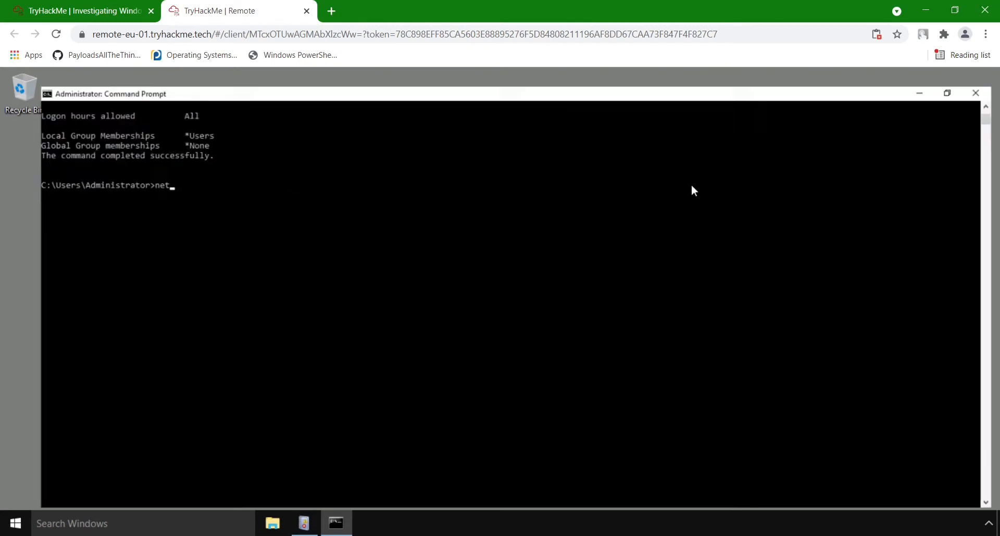
{"action": "left_click", "coordinate": [196, 174]}
{"action": "type", "text": "user"}
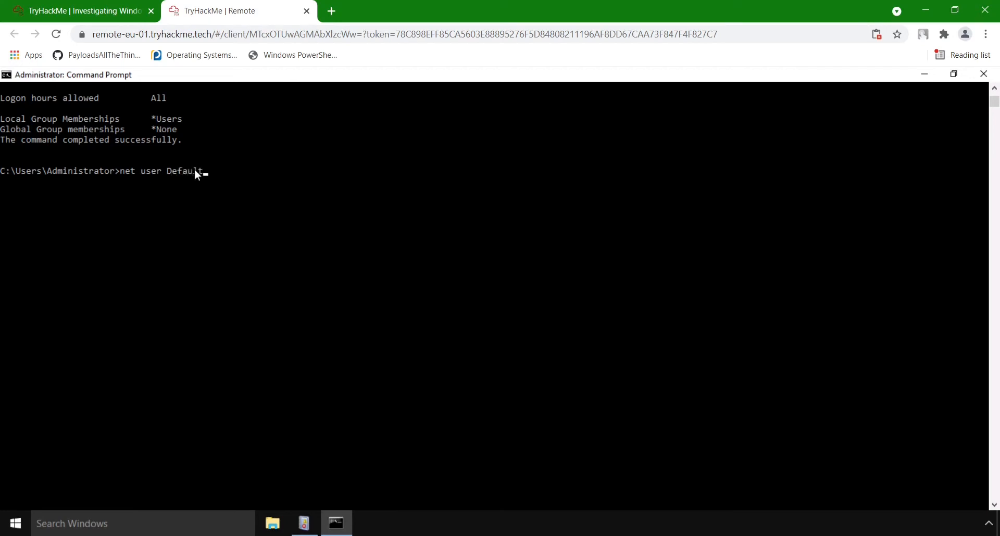
{"action": "type", "text": "DefaultAccount"}
{"action": "key", "text": "Return"}
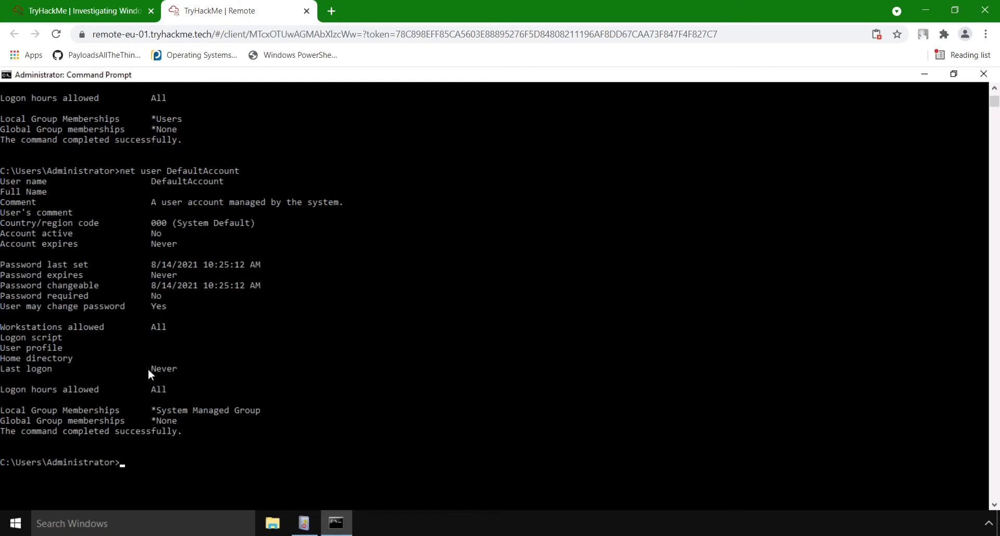
{"action": "left_click_drag", "start_coordinate": [148, 368], "coordinate": [178, 367]}
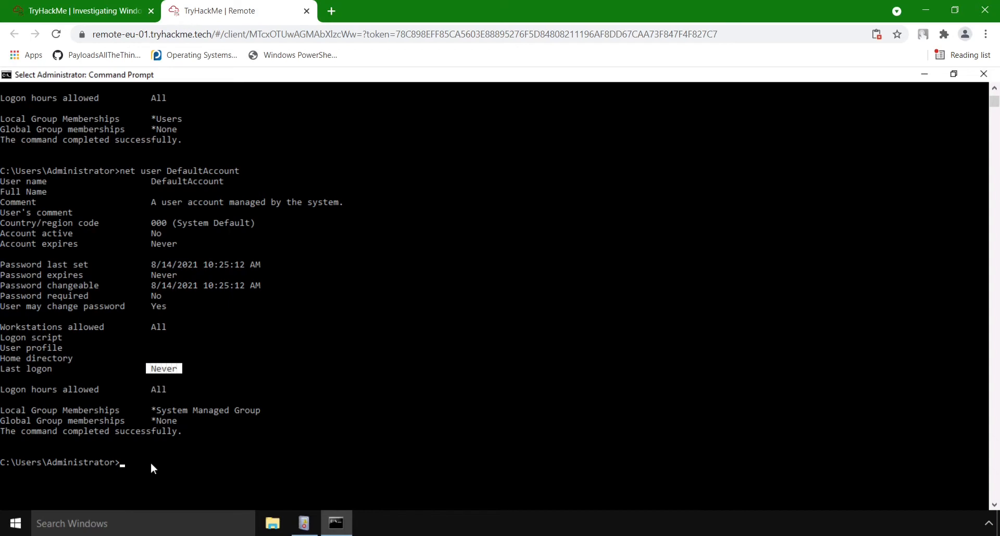
Step: Run "net user" for the remaining account with a personal first name, and highlight its Last logon value
{"action": "type", "text": "net user"}
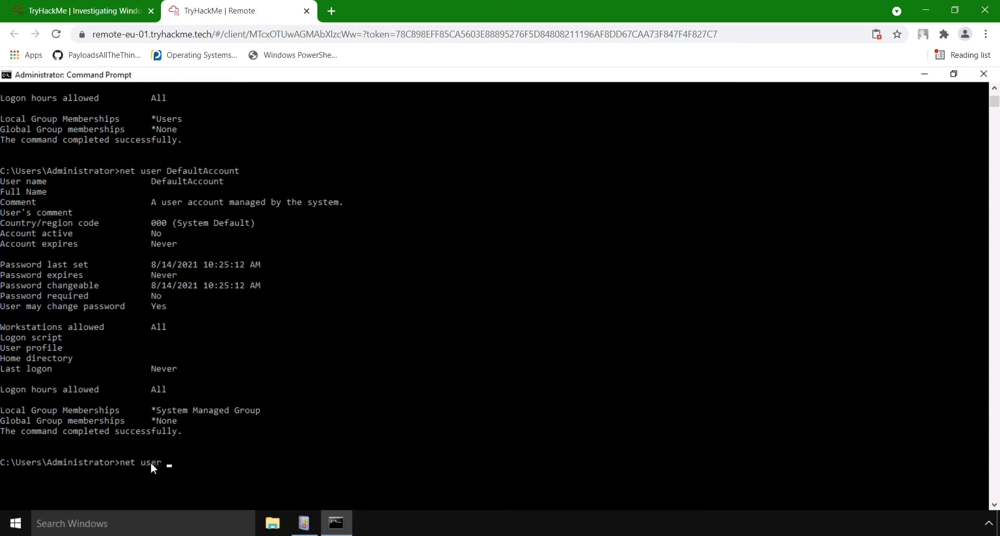
{"action": "type", "text": " Jenny"}
{"action": "key", "text": "Return"}
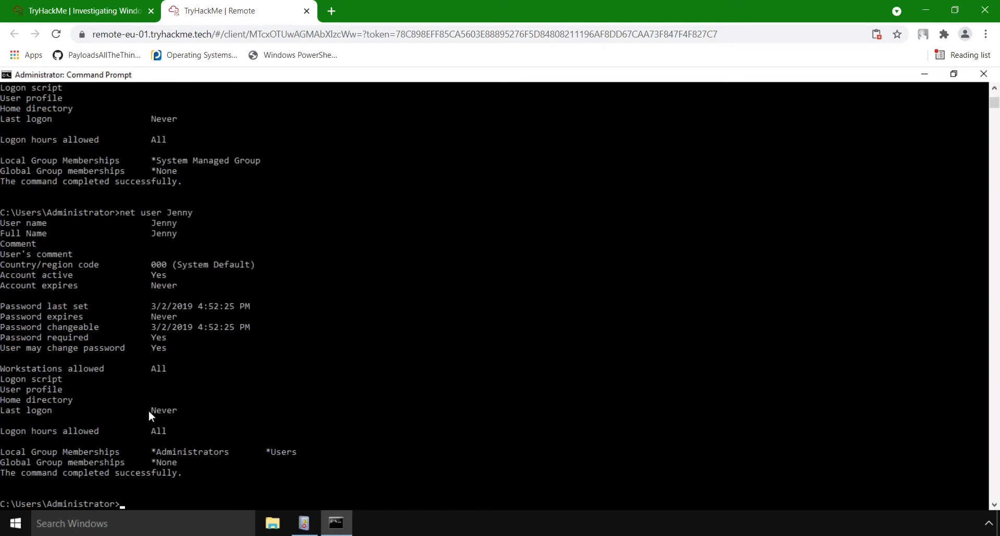
{"action": "left_click_drag", "start_coordinate": [149, 410], "coordinate": [170, 408]}
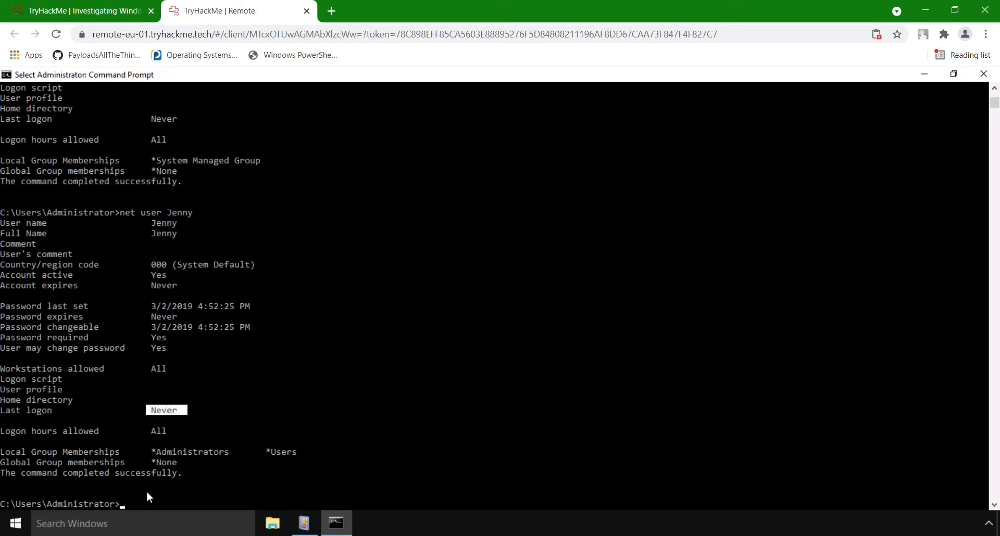
Step: Run "net user Guest" and highlight the Guest account's Last logon value
{"action": "type", "text": "ne"}
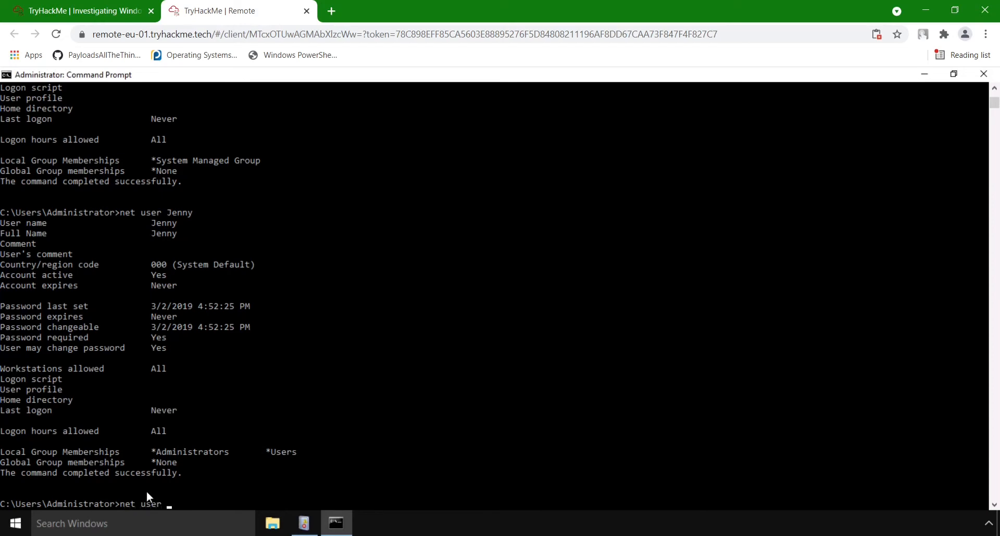
{"action": "type", "text": "t user Guest"}
{"action": "key", "text": "Return"}
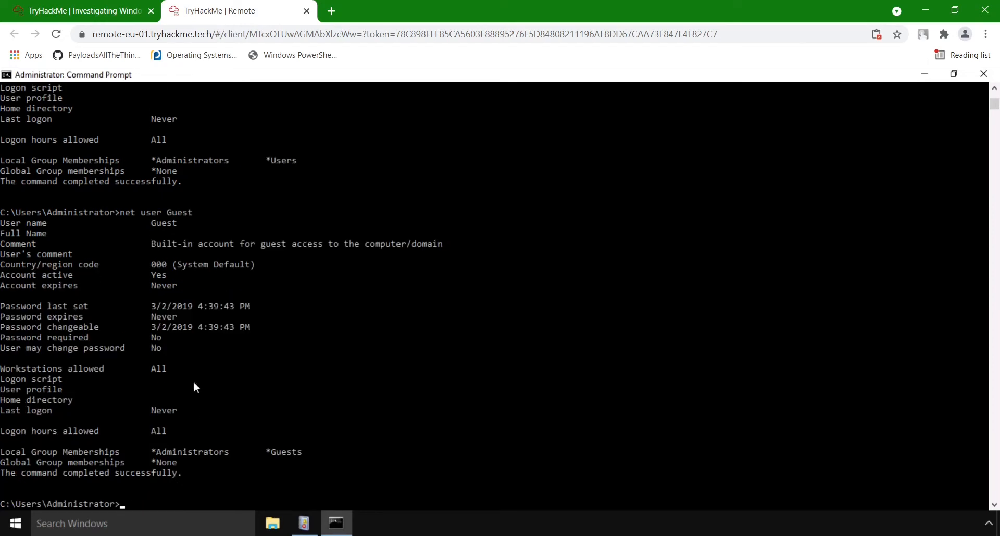
{"action": "left_click", "coordinate": [164, 411]}
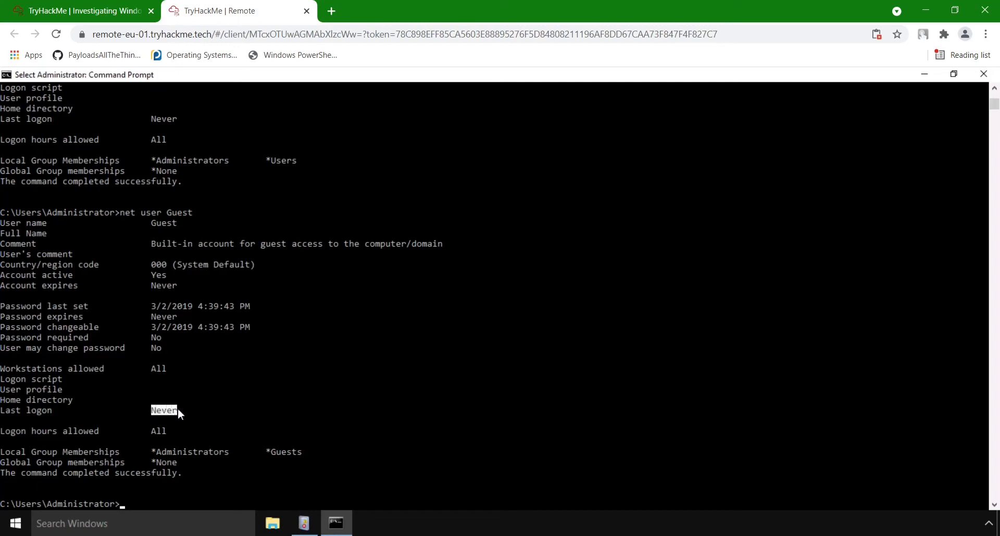
{"action": "right_click", "coordinate": [212, 411]}
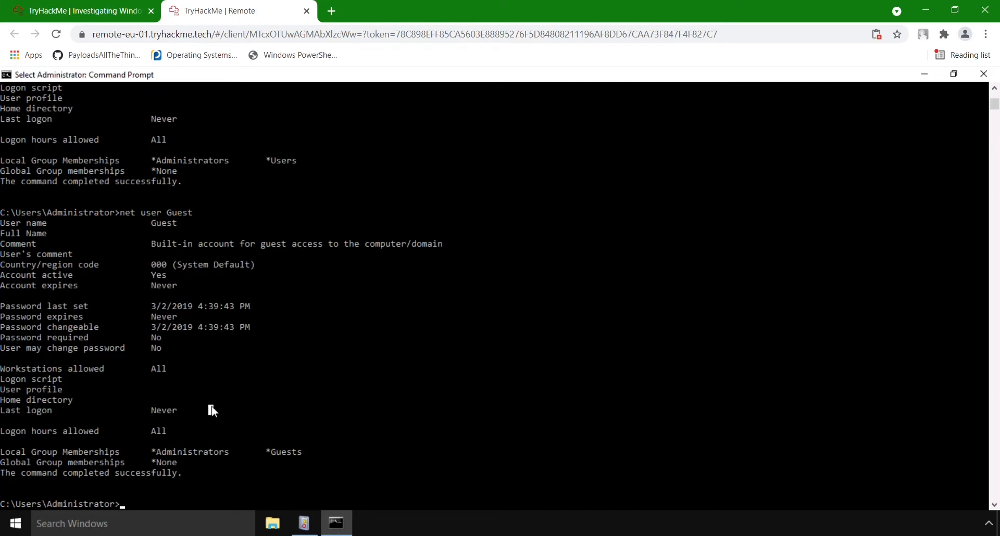
Step: On the TryHackMe room page, submit "administrator" as the answer to "Which user logged in last?"
{"action": "left_click", "coordinate": [81, 10]}
{"action": "left_click", "coordinate": [246, 280]}
{"action": "type", "text": "a"}
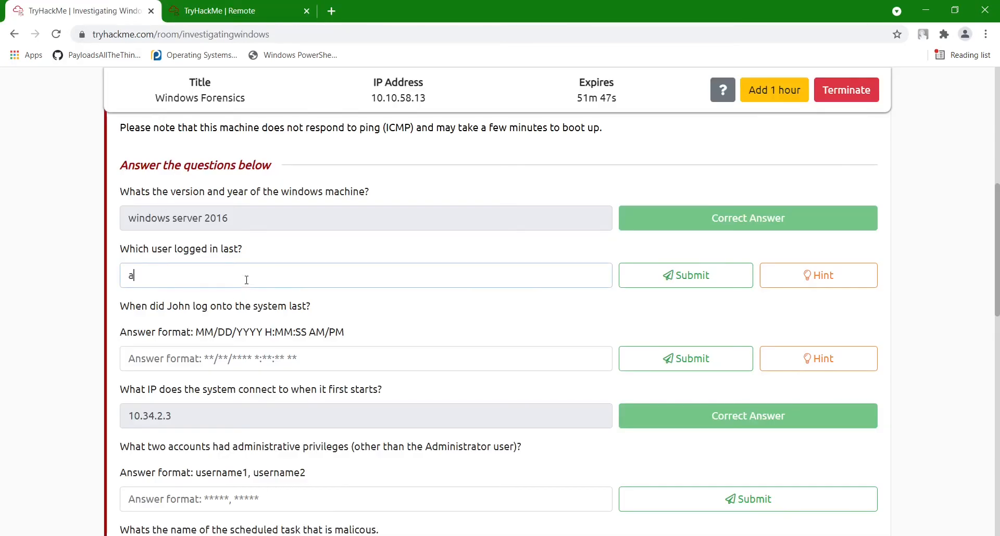
{"action": "type", "text": "dministrator"}
{"action": "key", "text": "Return"}
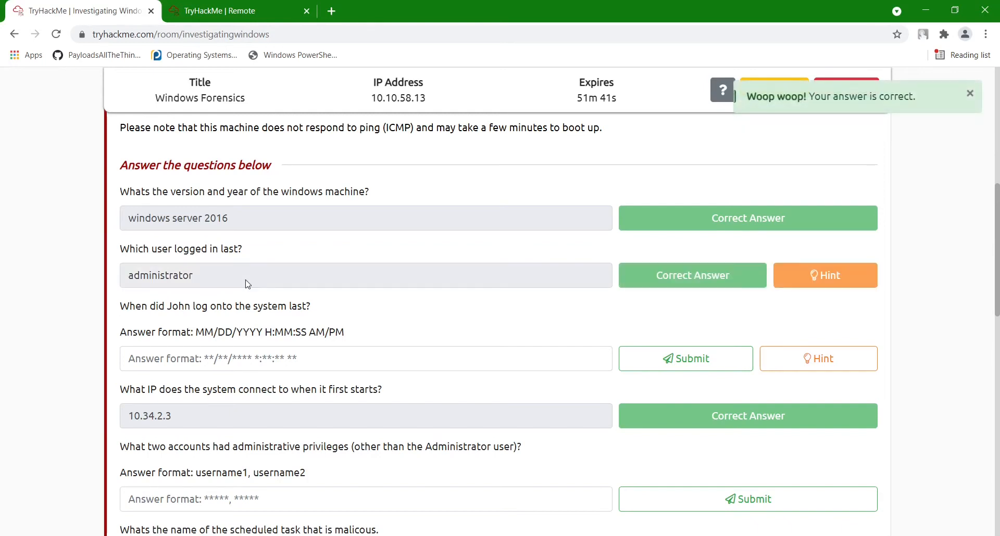
Step: Return to the remote machine and close both Command Prompt and Event Viewer
{"action": "left_click", "coordinate": [202, 7]}
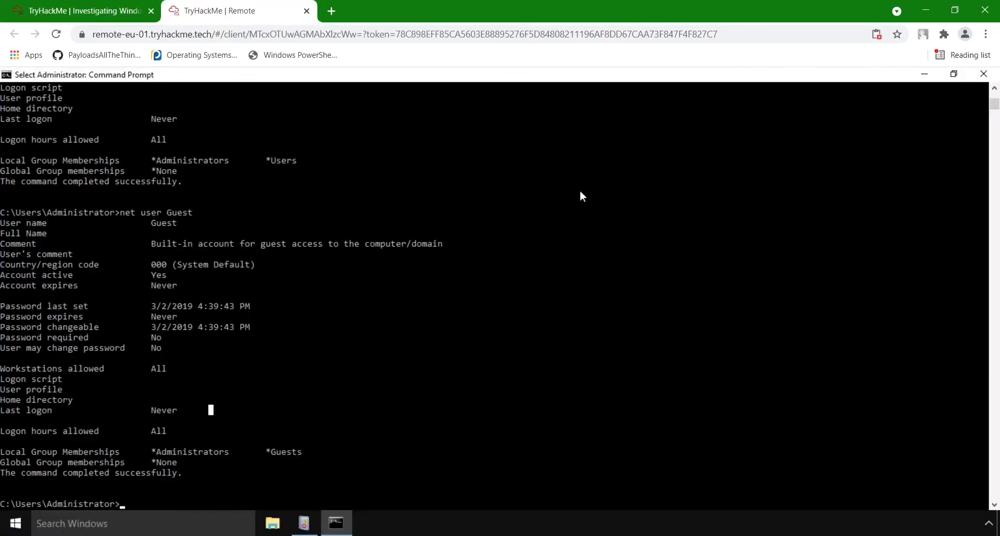
{"action": "left_click", "coordinate": [983, 75]}
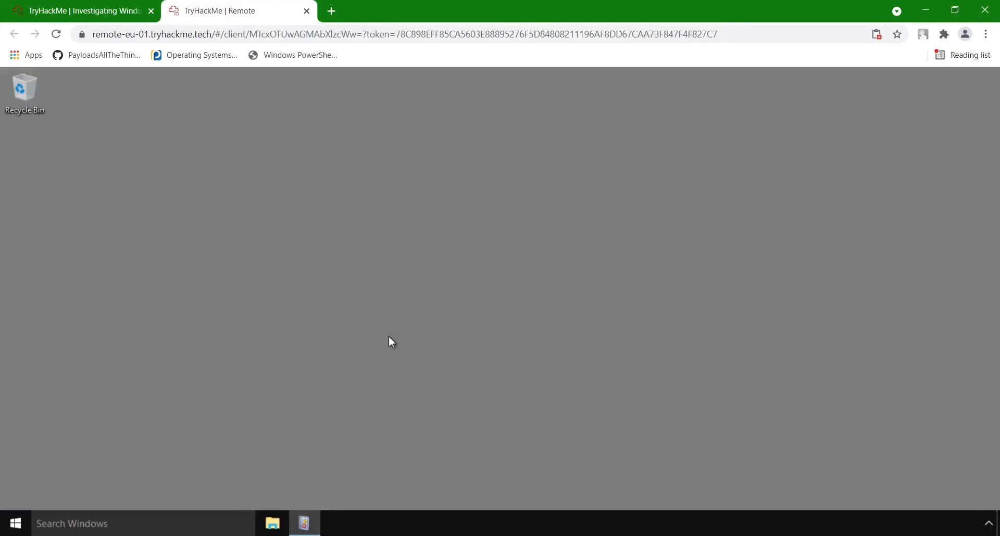
{"action": "left_click", "coordinate": [304, 518]}
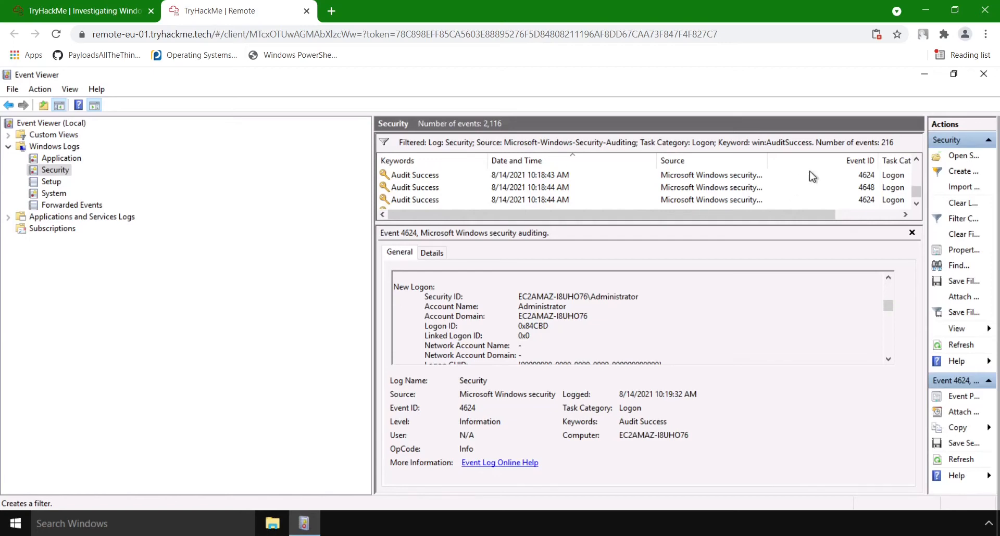
{"action": "left_click", "coordinate": [977, 81]}
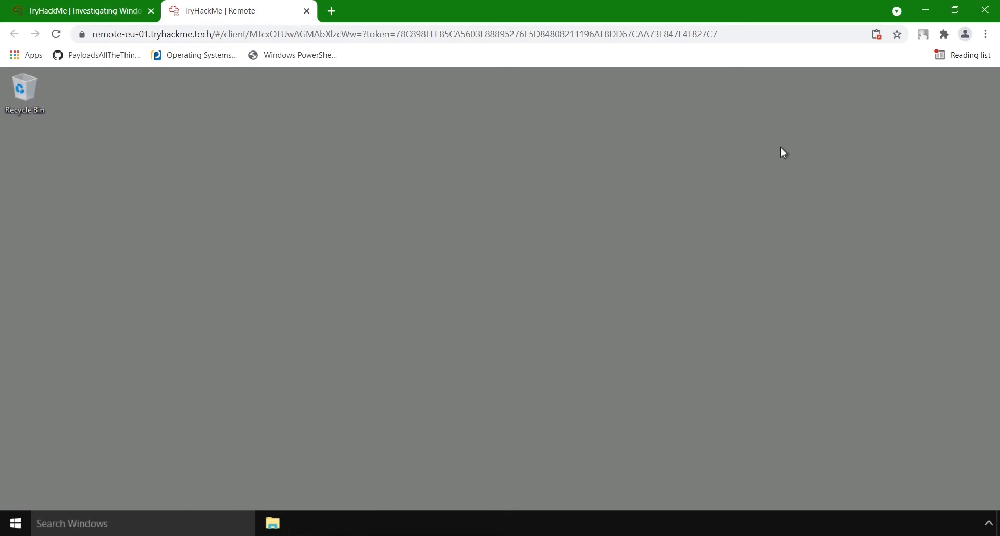
Step: Go back to the room page and read the question about when the named user last logged on, with its answer format
{"action": "left_click", "coordinate": [87, 15]}
{"action": "left_click_drag", "start_coordinate": [116, 301], "coordinate": [292, 348]}
{"action": "left_click", "coordinate": [388, 311]}
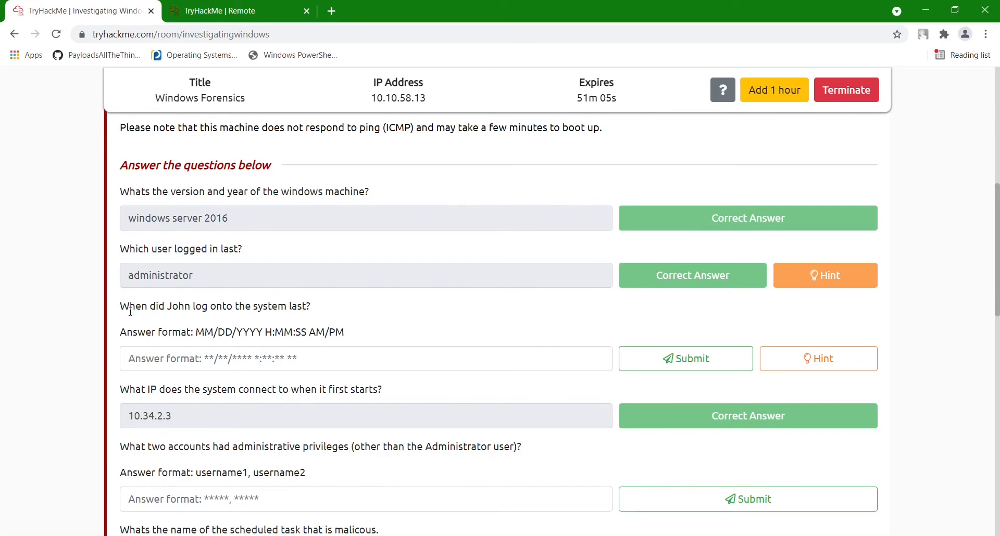
{"action": "left_click_drag", "start_coordinate": [130, 306], "coordinate": [319, 309]}
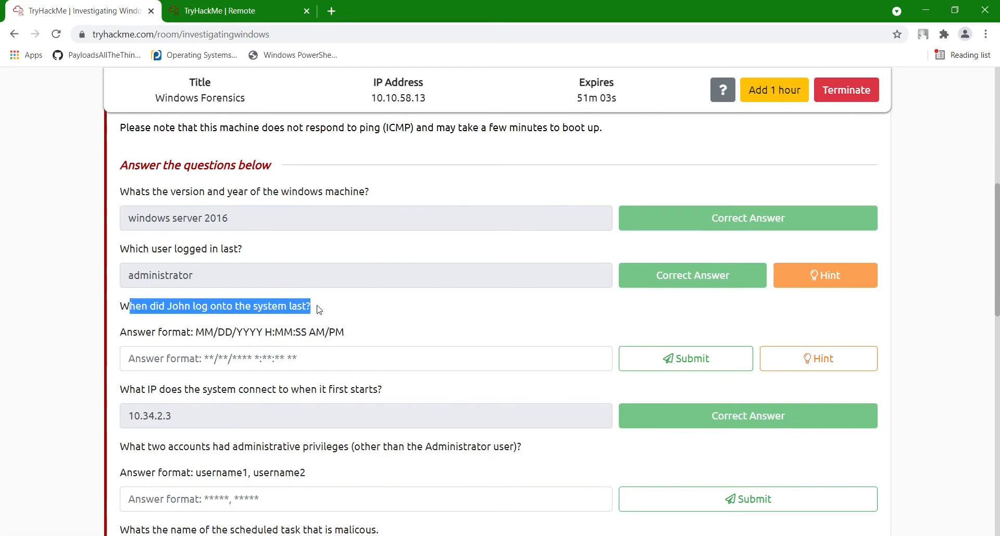
{"action": "left_click", "coordinate": [380, 304]}
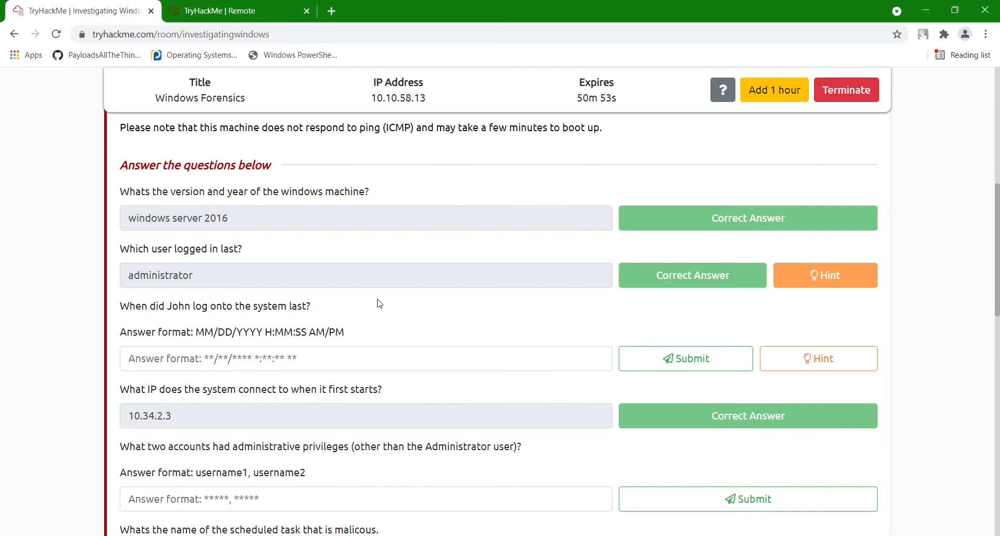
Step: Open a maximized Command Prompt on the remote machine and run "net user" for the user named in the last-logon question
{"action": "left_click", "coordinate": [241, 11]}
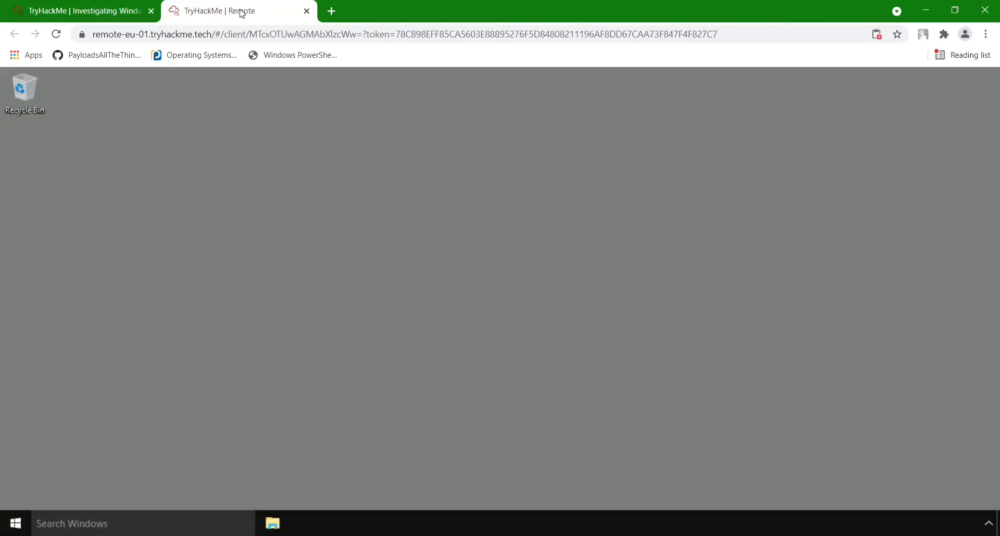
{"action": "left_click", "coordinate": [117, 517]}
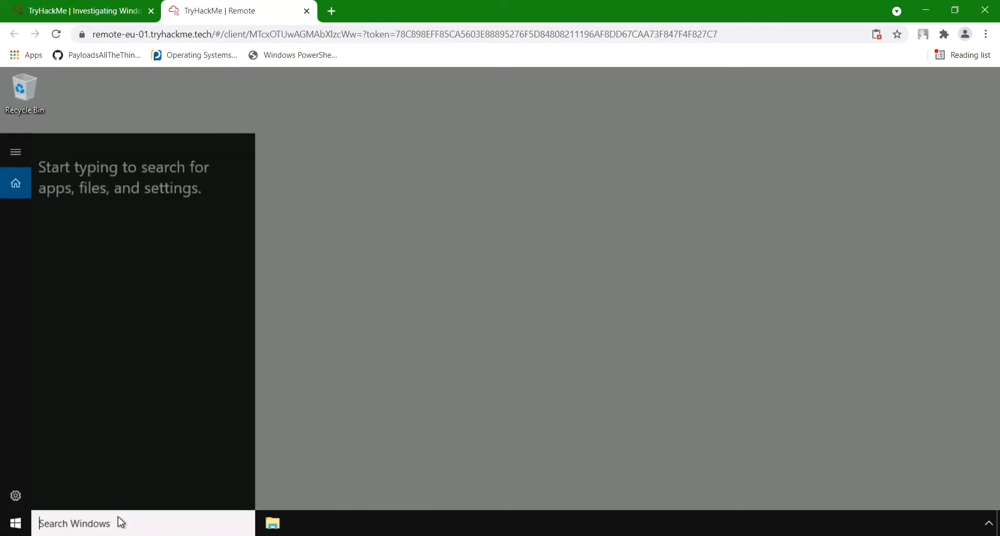
{"action": "type", "text": "cmd"}
{"action": "key", "text": "Return"}
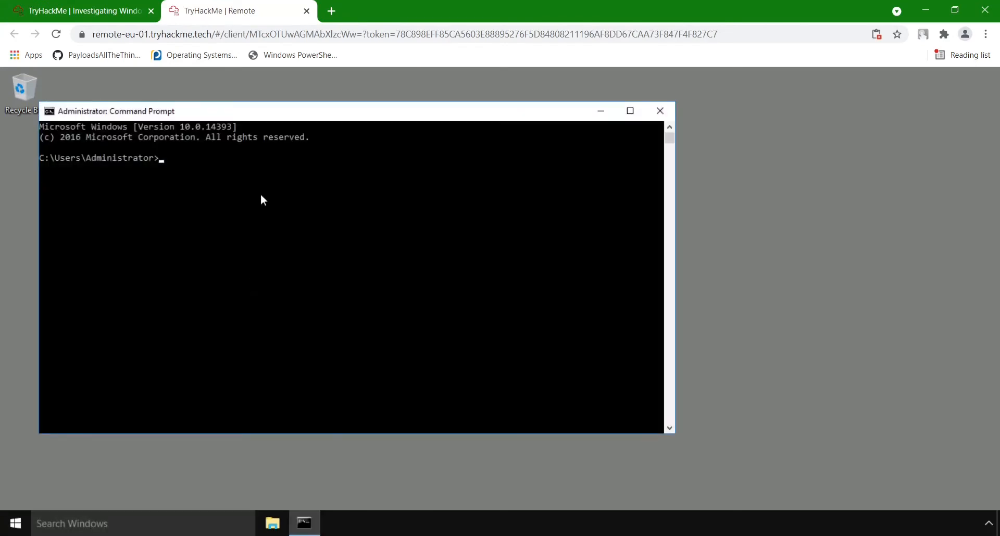
{"action": "left_click", "coordinate": [629, 110]}
{"action": "type", "text": "net "}
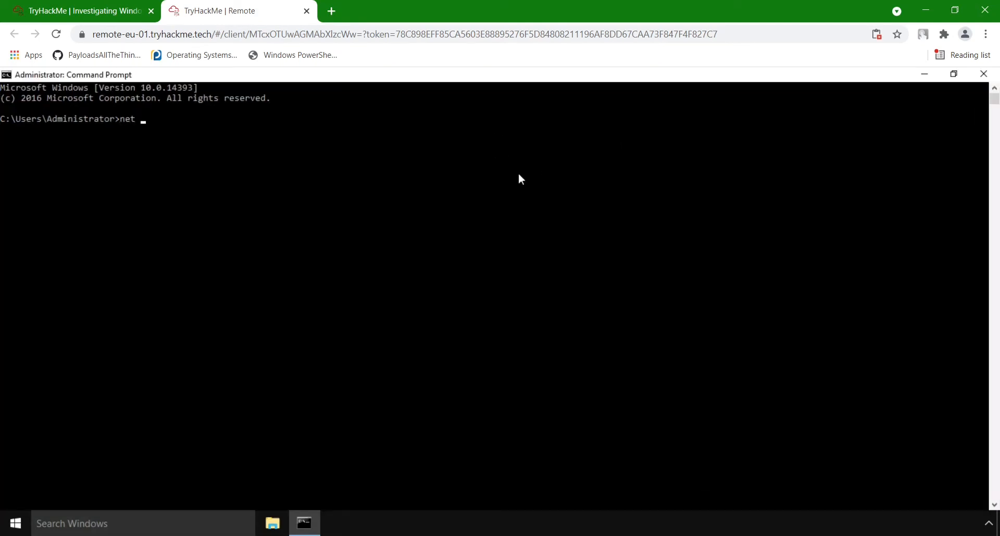
{"action": "type", "text": "user John"}
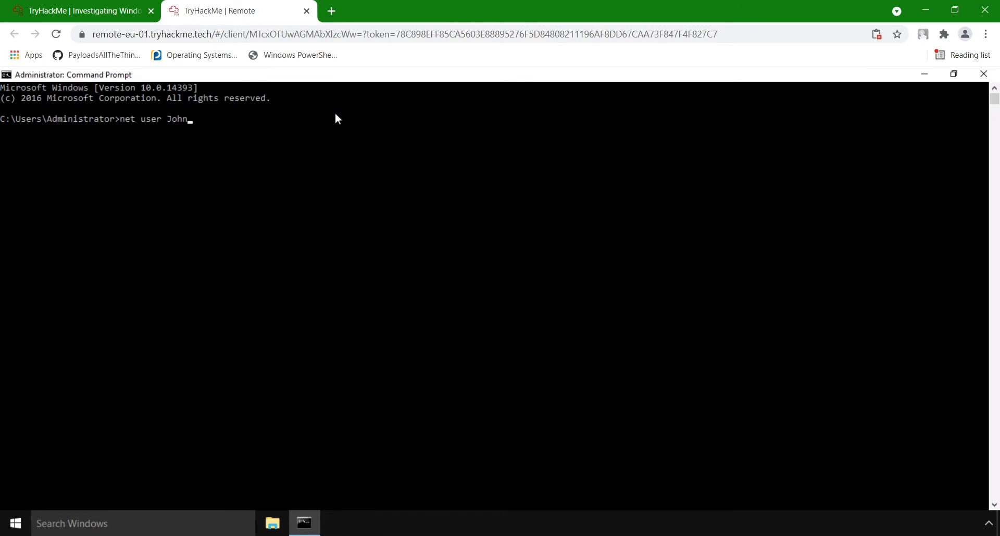
{"action": "key", "text": "Return"}
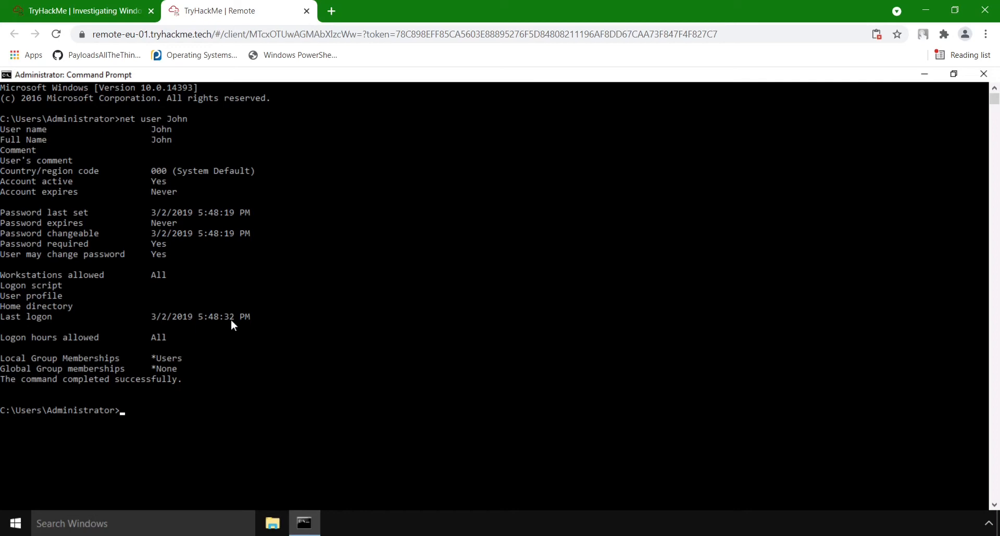
Step: On the TryHackMe room page, submit "03/02/2019 5:48:32 PM" as the answer to the named user's last-logon question
{"action": "left_click", "coordinate": [88, 12]}
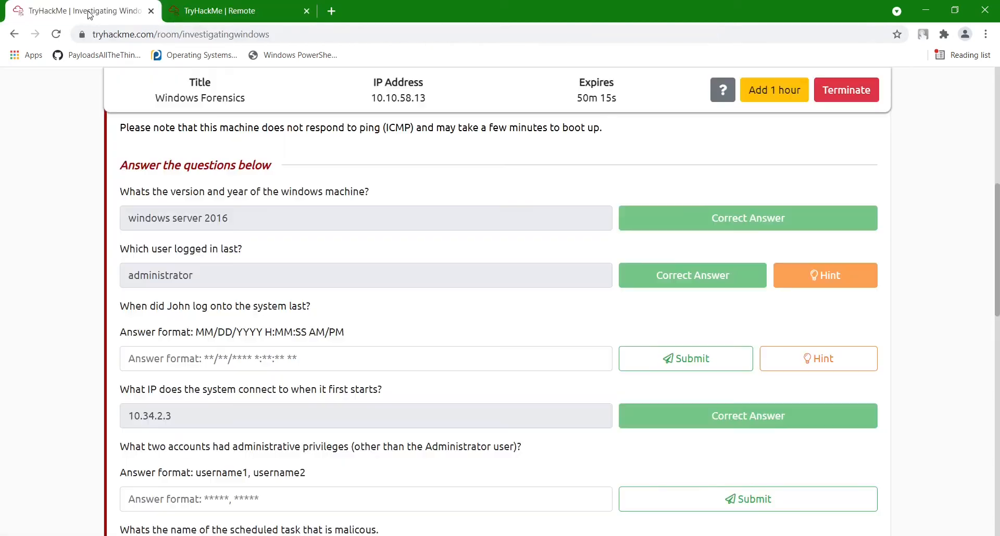
{"action": "left_click", "coordinate": [301, 362]}
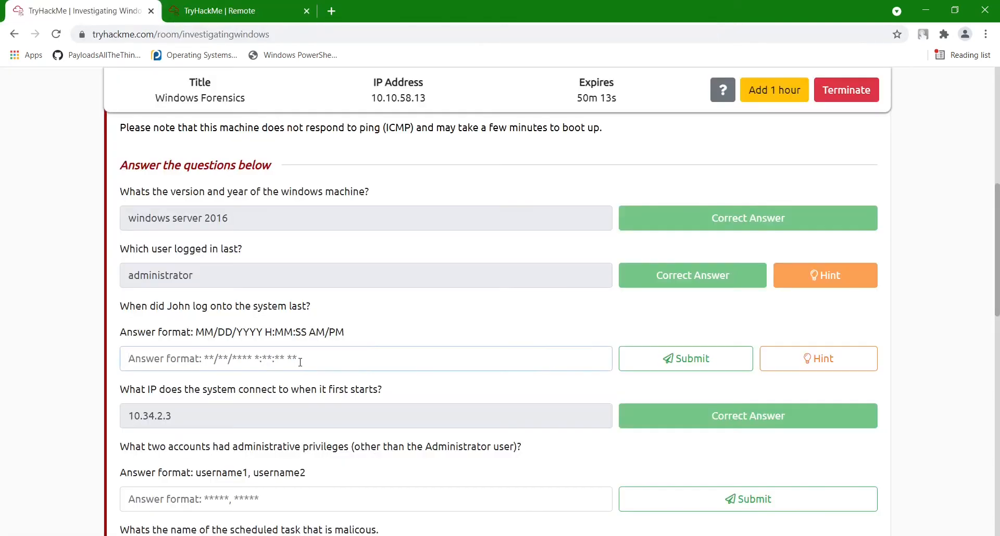
{"action": "type", "text": "03"}
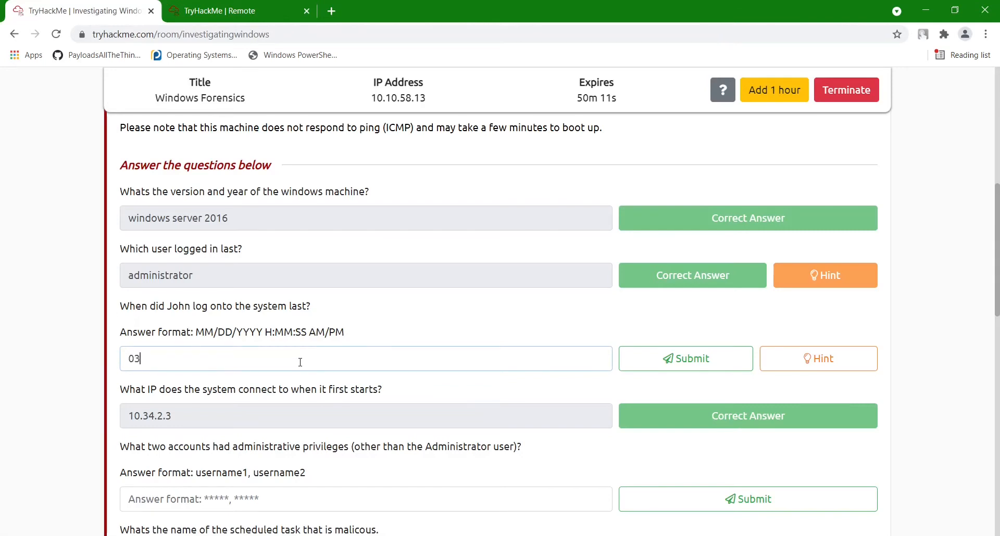
{"action": "type", "text": "/02/2019 5:48:32 "}
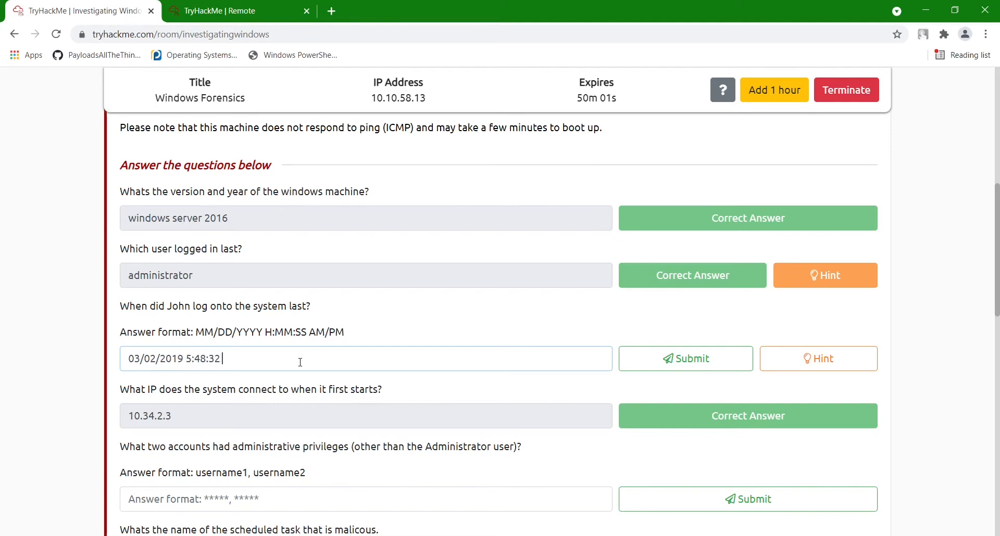
{"action": "type", "text": "PM"}
{"action": "left_click", "coordinate": [630, 358]}
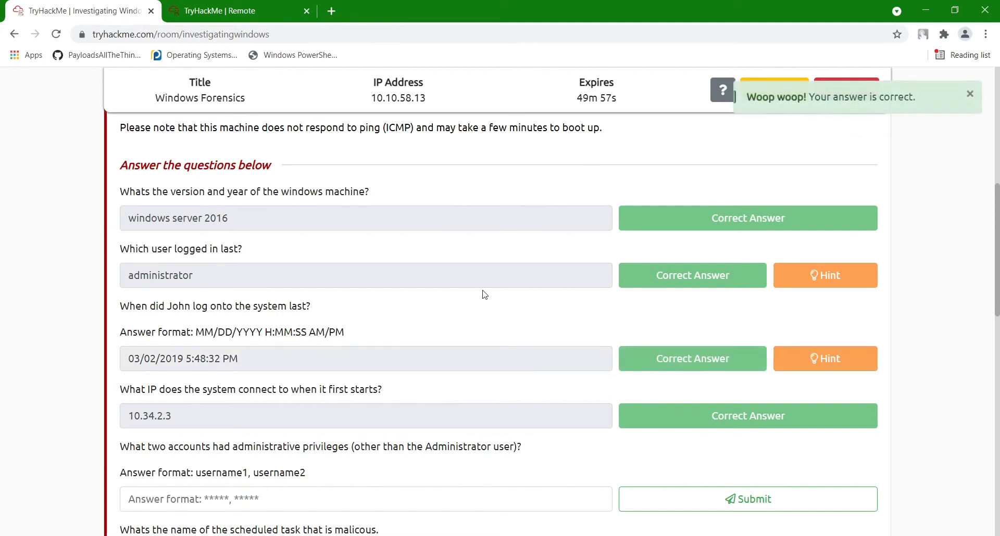
Step: Read the question about two accounts with administrative privileges and check the queried user's local group memberships on the remote machine
{"action": "scroll", "coordinate": [485, 295], "scroll_direction": "down", "scroll_amount": 4}
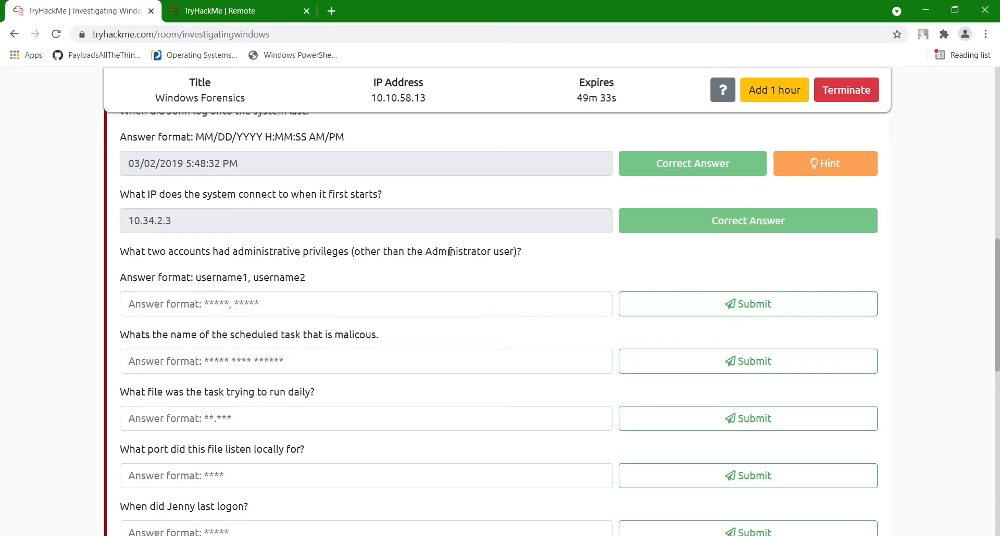
{"action": "left_click", "coordinate": [269, 10]}
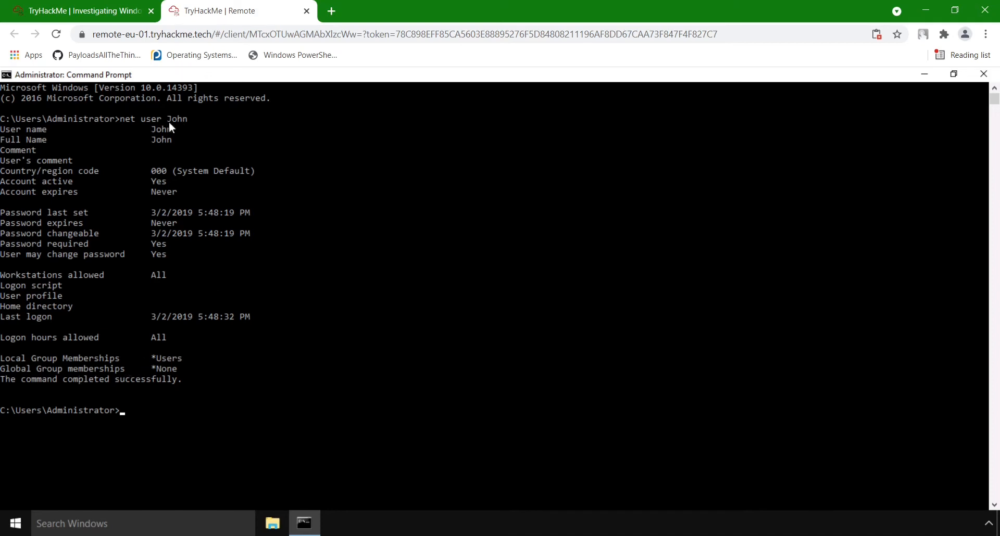
{"action": "left_click", "coordinate": [147, 358]}
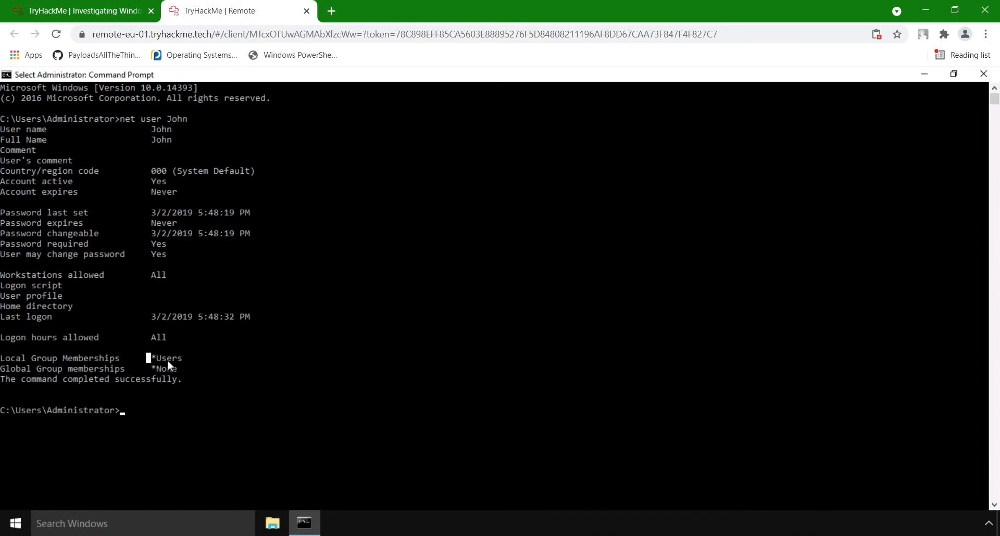
{"action": "left_click", "coordinate": [206, 359]}
{"action": "key", "text": "Escape"}
Step: Run "net user Administrator" in the Command Prompt and examine the account's local group memberships
{"action": "type", "text": "net"}
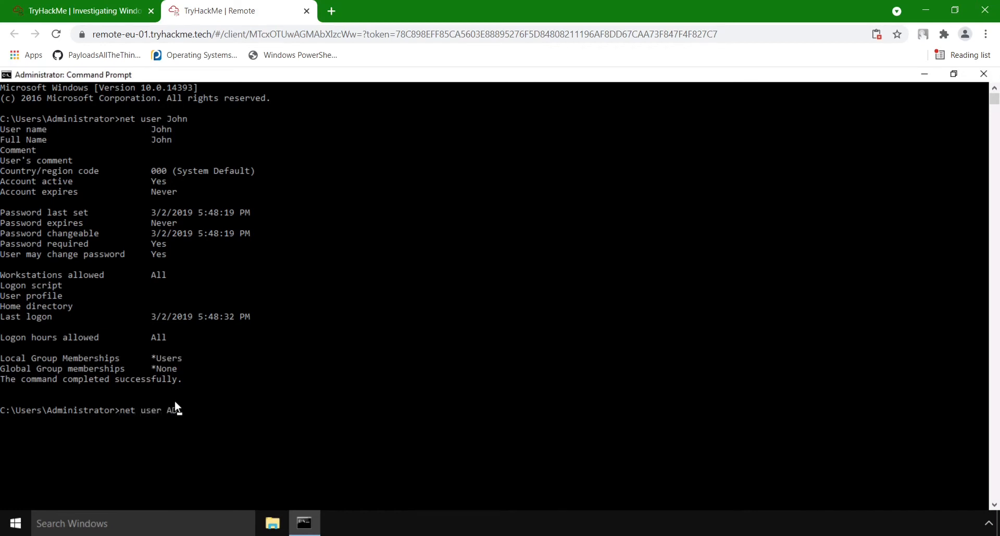
{"action": "type", "text": "user Administrayon"}
{"action": "key", "text": "Return"}
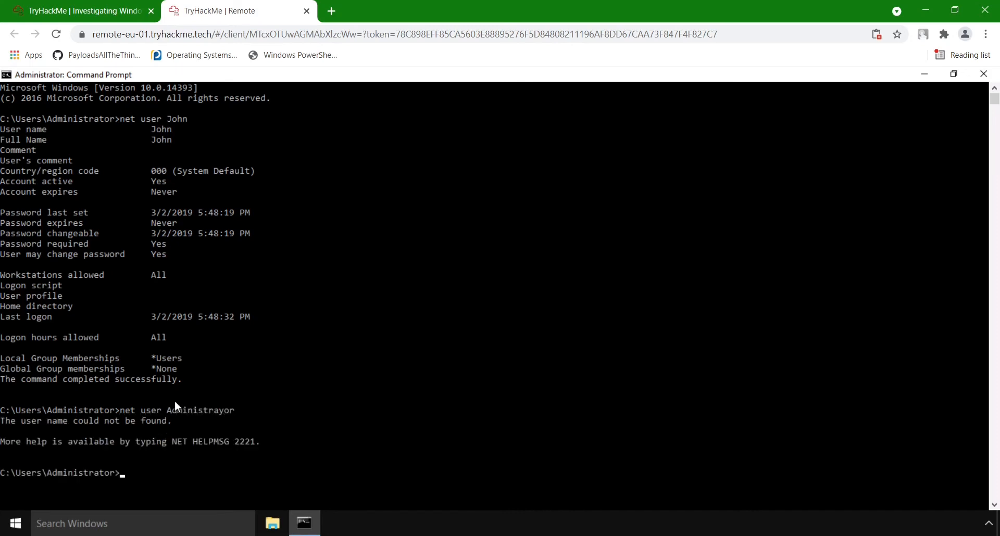
{"action": "type", "text": "net user Administrat"}
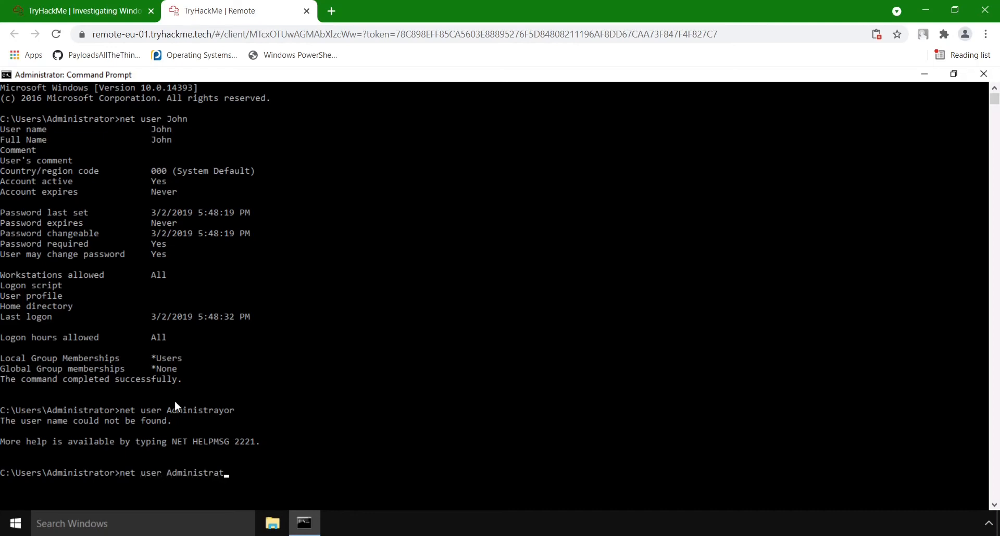
{"action": "type", "text": "tor"}
{"action": "key", "text": "BackSpace"}
{"action": "key", "text": "BackSpace"}
{"action": "key", "text": "BackSpace"}
{"action": "type", "text": "or"}
{"action": "key", "text": "Return"}
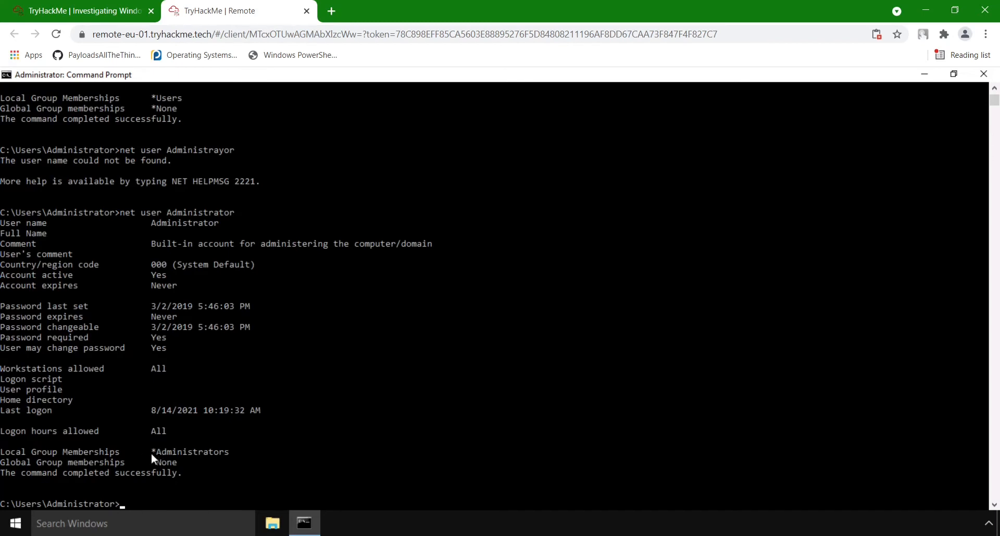
{"action": "left_click_drag", "start_coordinate": [152, 453], "coordinate": [232, 455]}
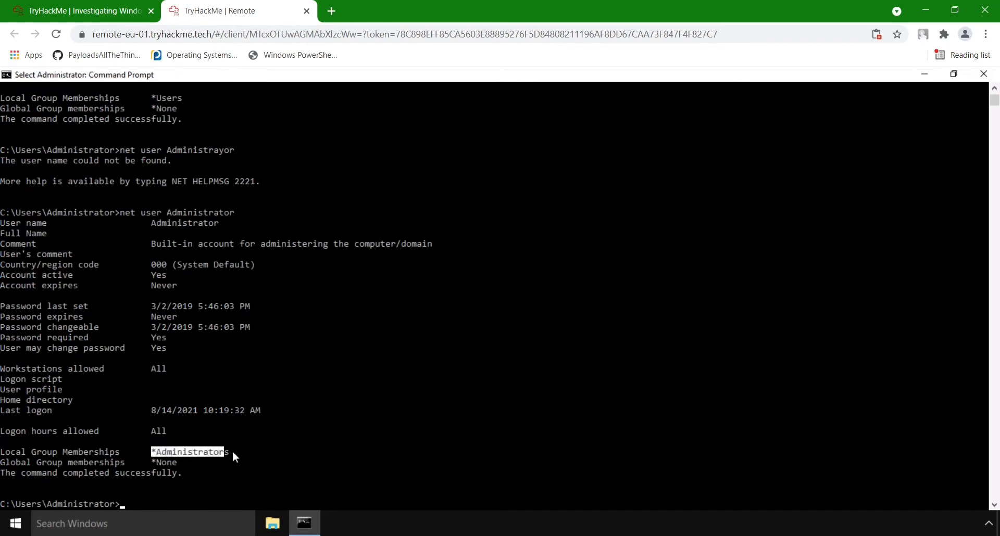
{"action": "left_click", "coordinate": [182, 495]}
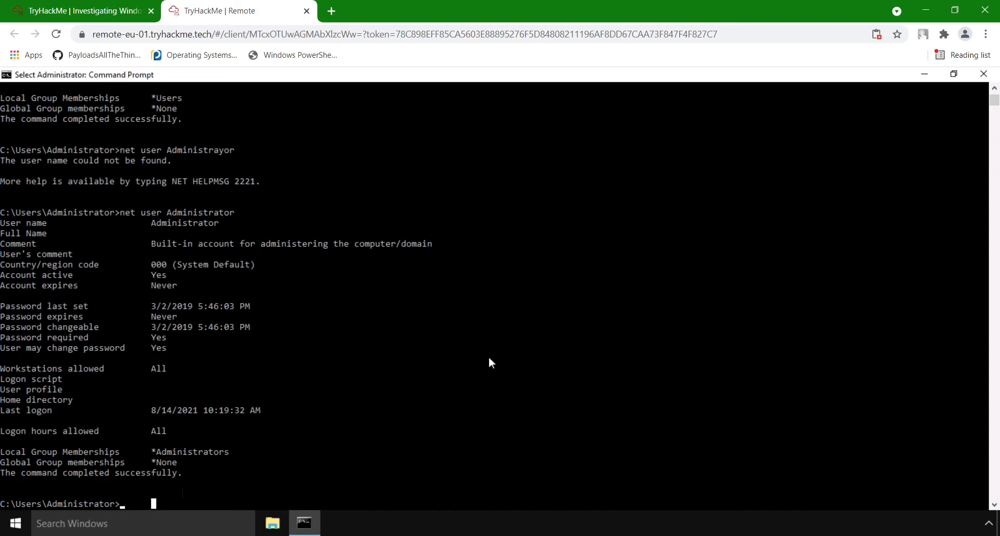
Step: Check the other local accounts' types in the User Accounts control panel, including the second administrator account's page, and close the window
{"action": "left_click", "coordinate": [129, 523]}
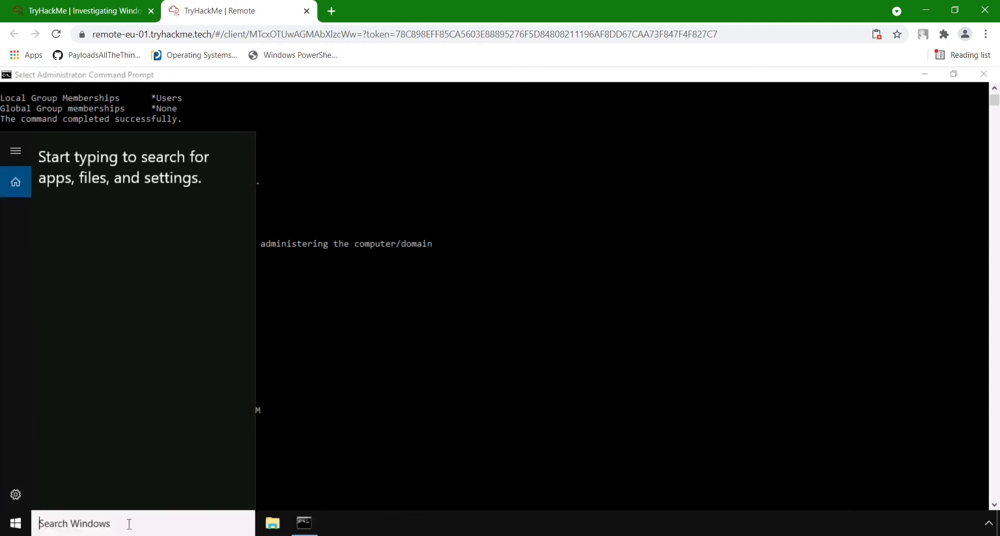
{"action": "type", "text": "account"}
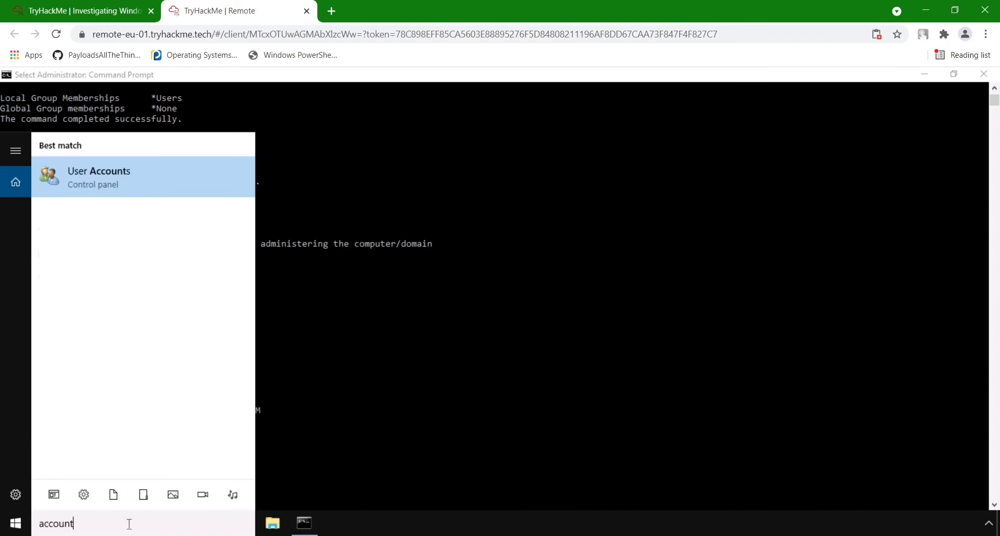
{"action": "left_click", "coordinate": [148, 188]}
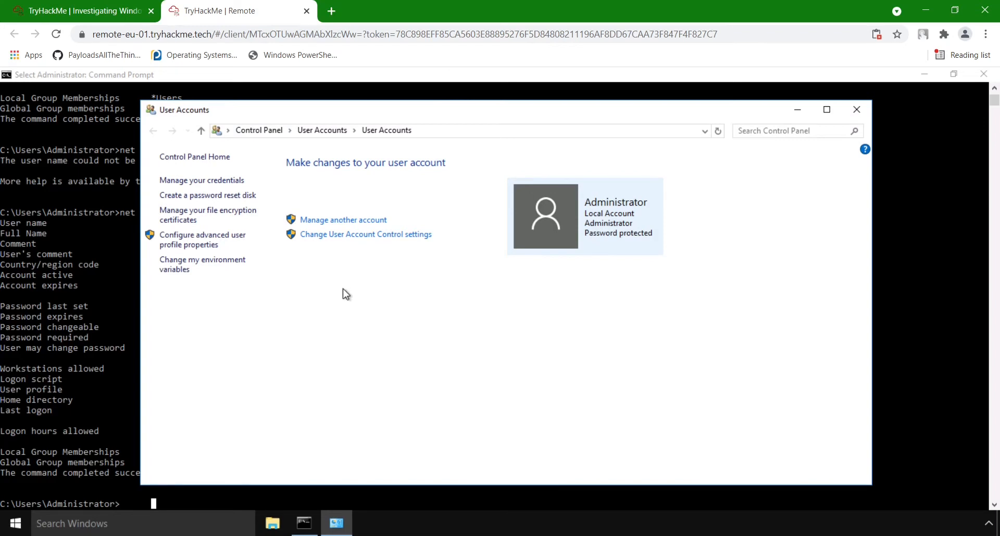
{"action": "left_click", "coordinate": [369, 223]}
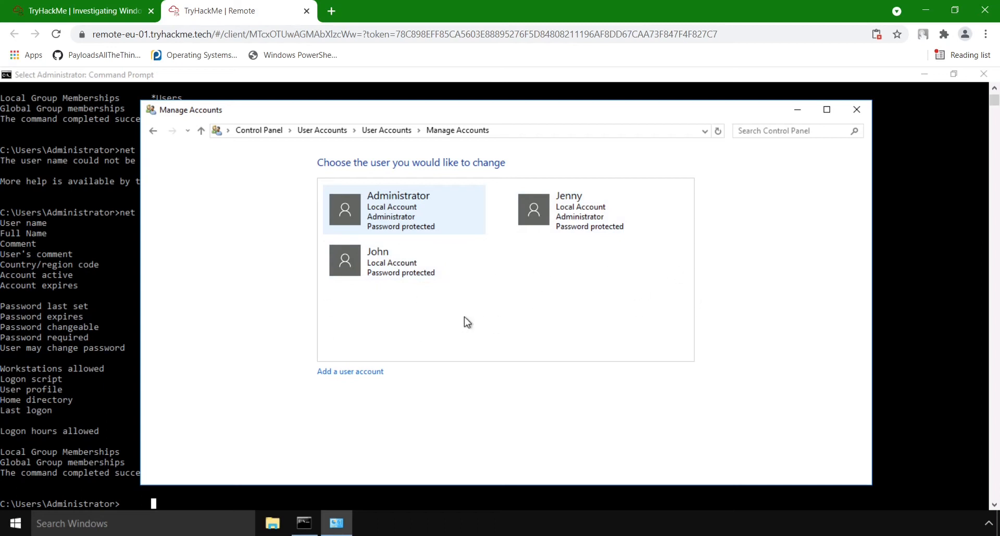
{"action": "left_click", "coordinate": [570, 208]}
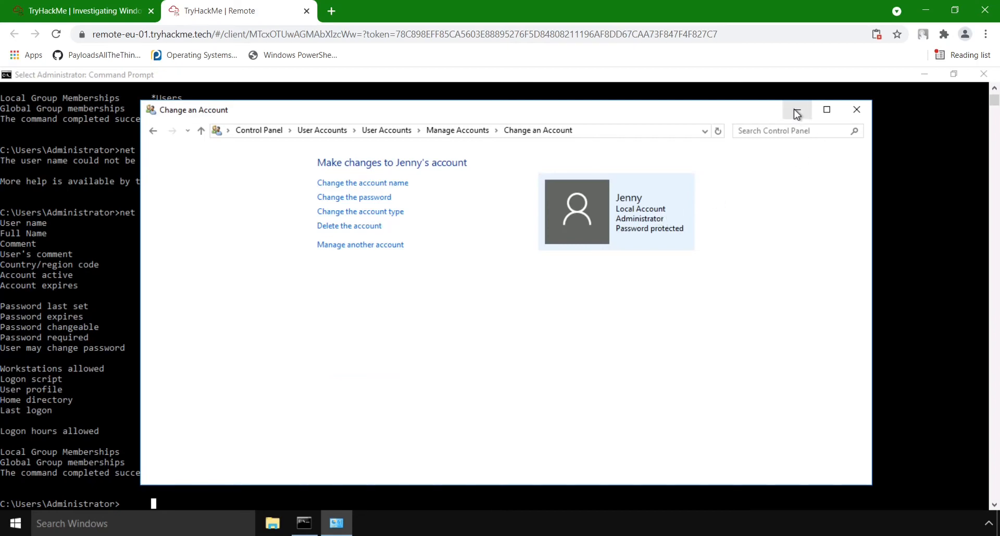
{"action": "left_click", "coordinate": [856, 110]}
Step: Recheck the administrative-accounts question on the room page and run "net user" on the remote machine to list all accounts
{"action": "left_click", "coordinate": [113, 10]}
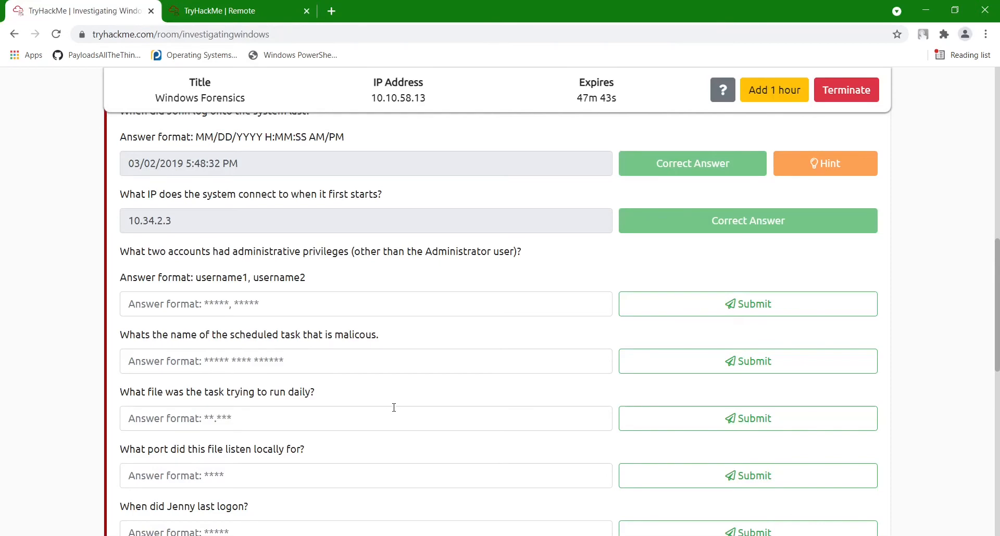
{"action": "left_click", "coordinate": [323, 296]}
{"action": "left_click", "coordinate": [216, 13]}
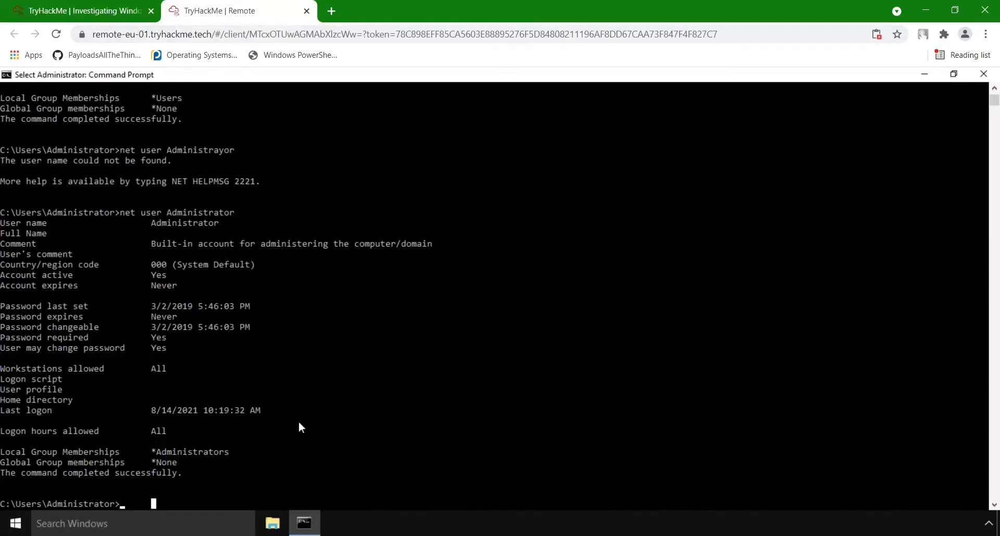
{"action": "type", "text": "ne"}
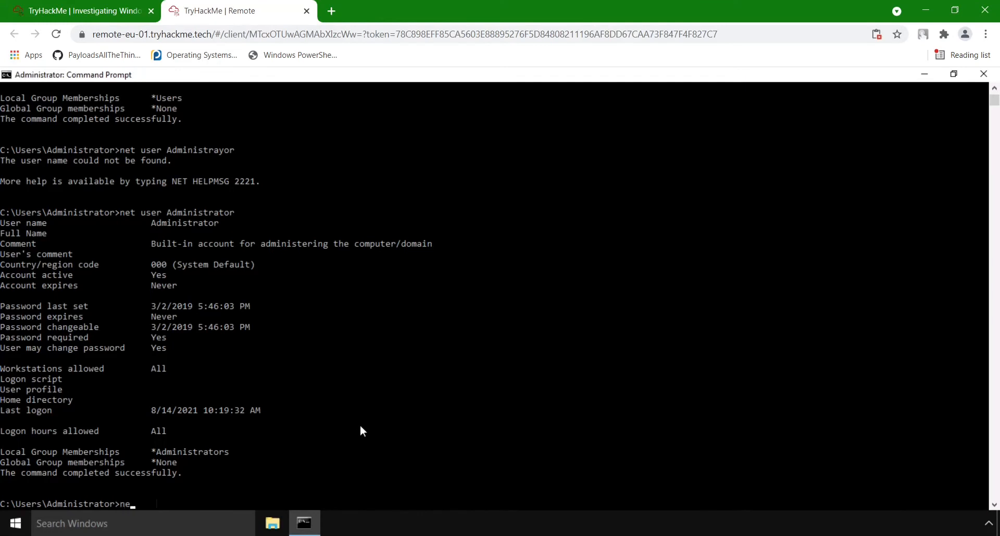
{"action": "type", "text": "t user"}
{"action": "key", "text": "Return"}
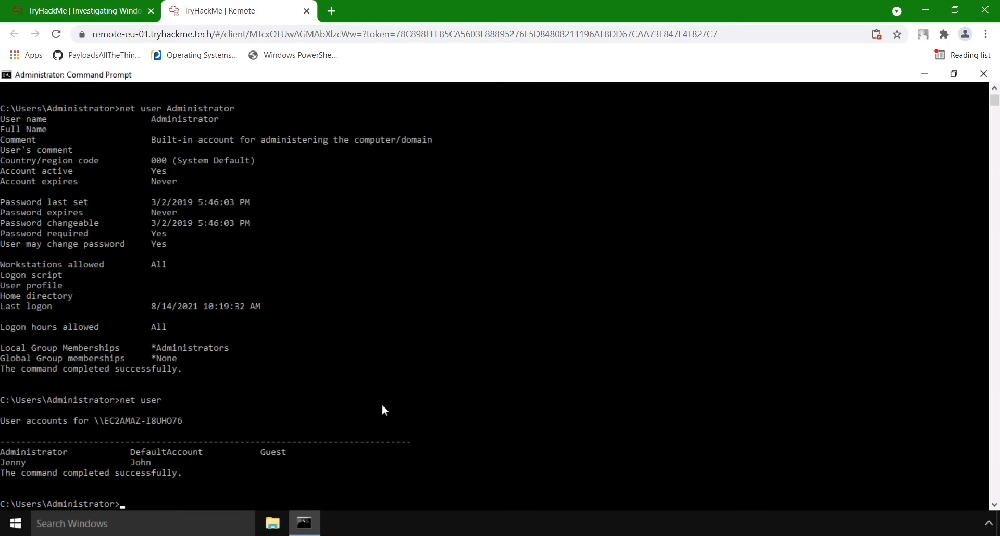
Step: Review the listed accounts, run "net user Guest", and examine the Guest account's local group memberships
{"action": "scroll", "coordinate": [380, 390], "scroll_direction": "down", "scroll_amount": 8}
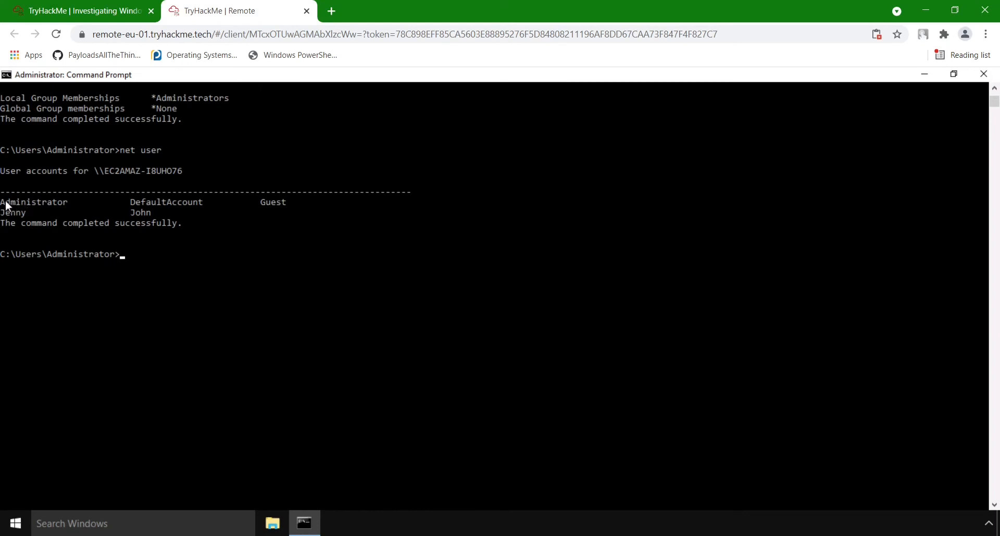
{"action": "left_click_drag", "start_coordinate": [2, 203], "coordinate": [61, 200]}
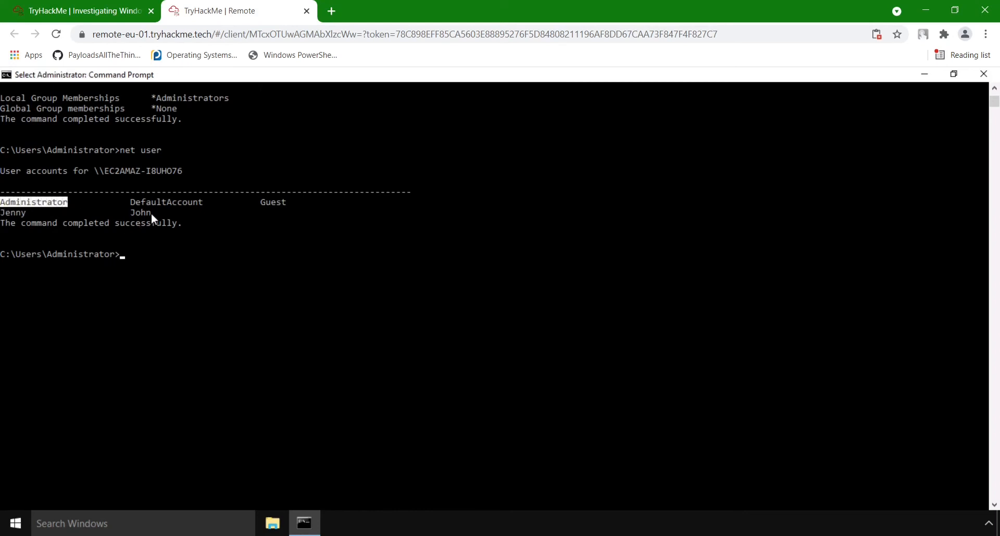
{"action": "left_click_drag", "start_coordinate": [132, 212], "coordinate": [152, 213]}
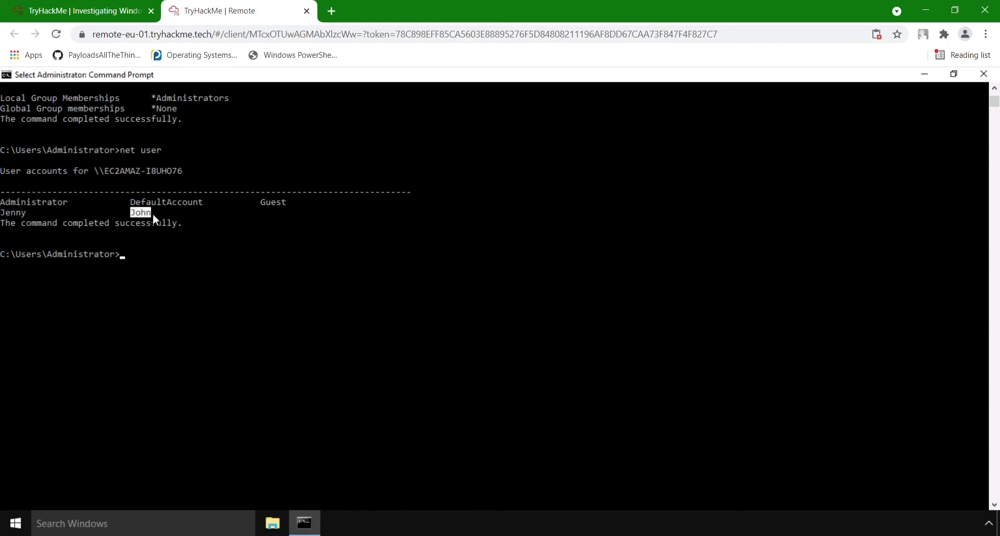
{"action": "left_click", "coordinate": [190, 214]}
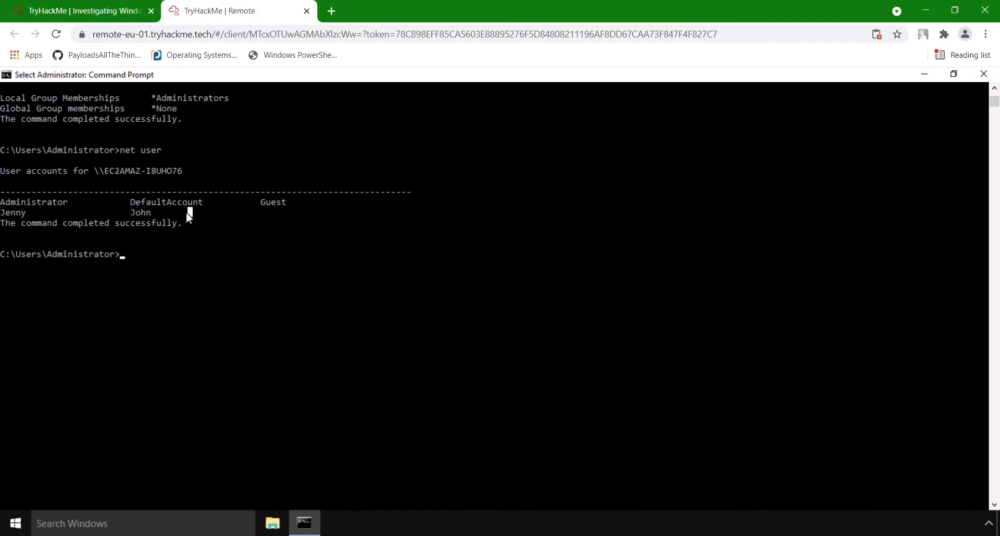
{"action": "left_click", "coordinate": [25, 202]}
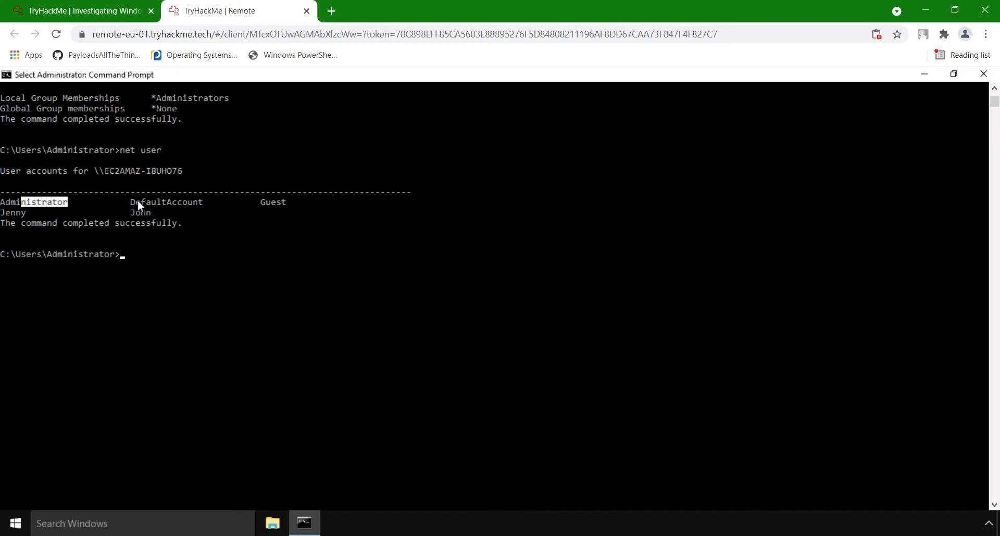
{"action": "left_click_drag", "start_coordinate": [136, 202], "coordinate": [294, 204]}
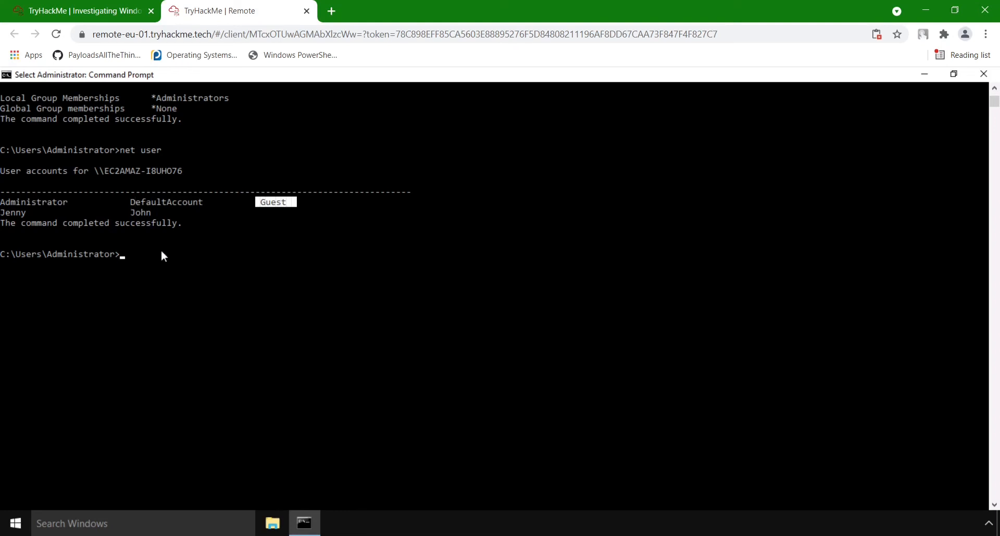
{"action": "type", "text": "net user"}
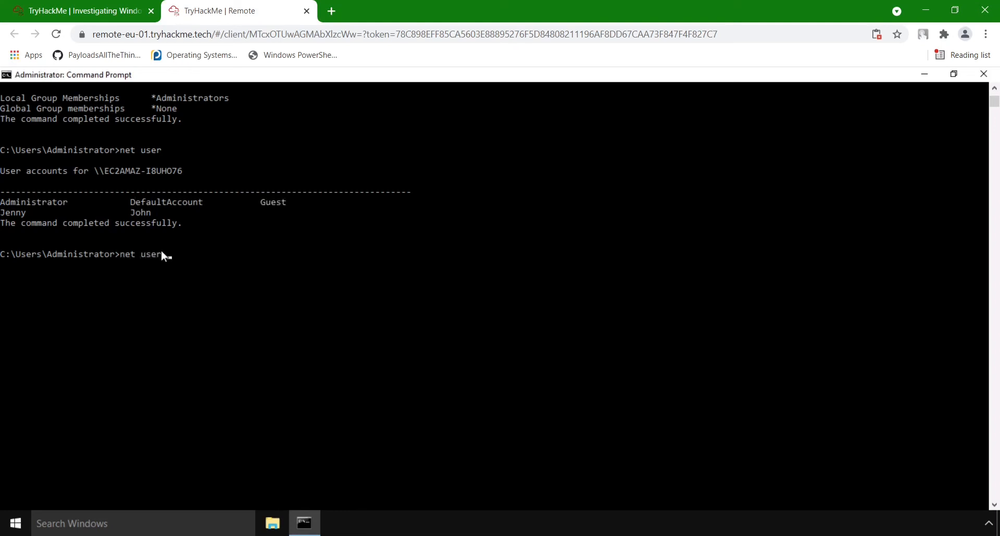
{"action": "type", "text": " Guest"}
{"action": "key", "text": "Return"}
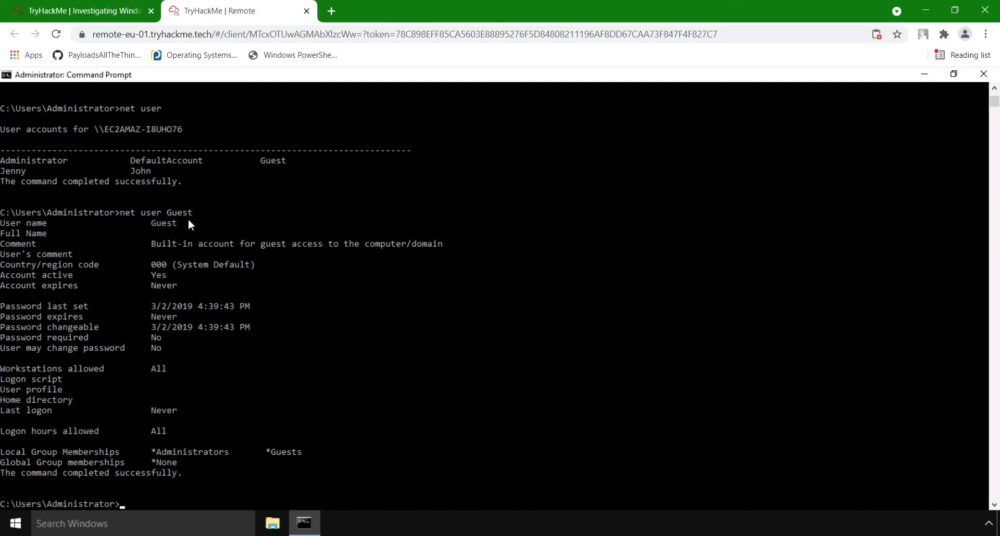
{"action": "scroll", "coordinate": [188, 219], "scroll_direction": "down", "scroll_amount": 4}
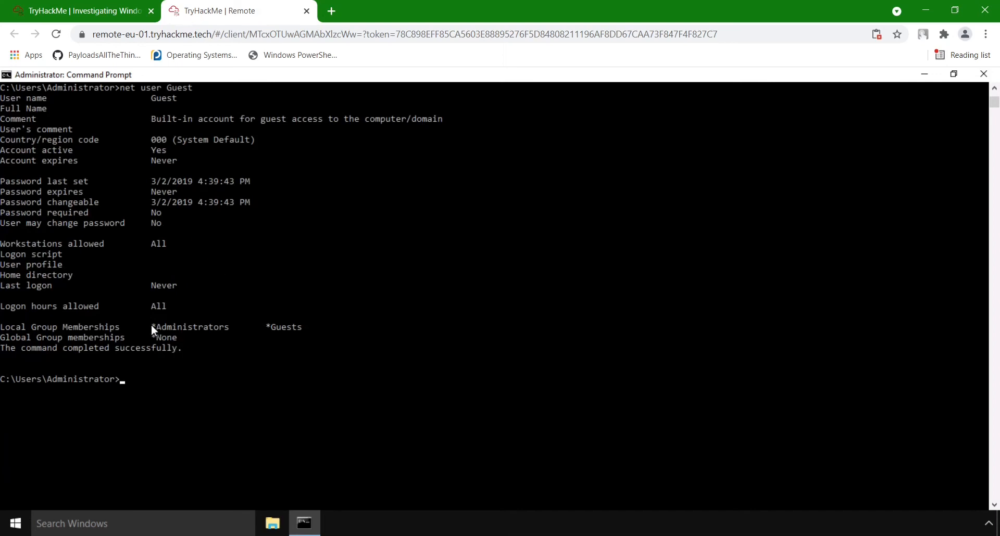
{"action": "left_click_drag", "start_coordinate": [151, 323], "coordinate": [227, 326]}
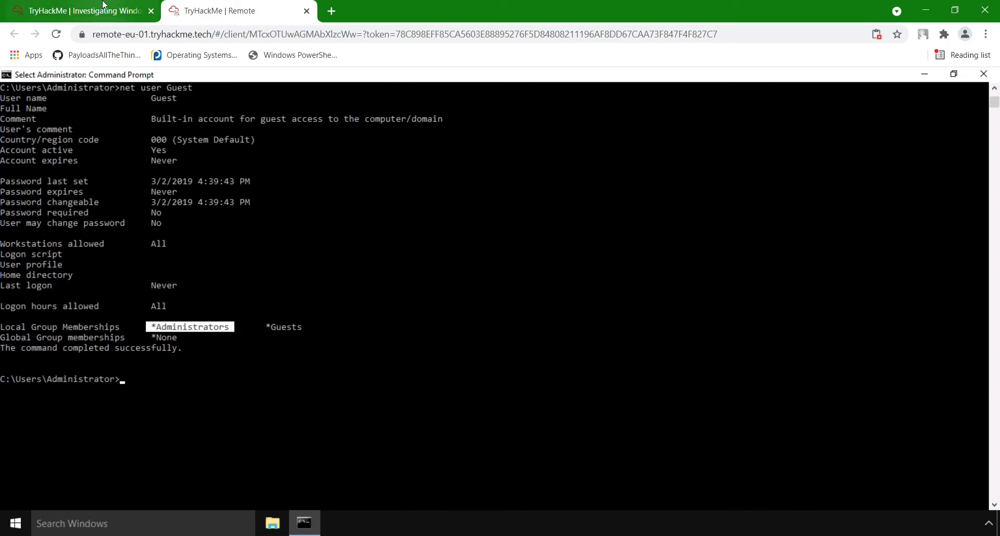
Step: Try answering the administrative-accounts question on the room page with Guest followed by the second administrator account's username
{"action": "left_click", "coordinate": [83, 11]}
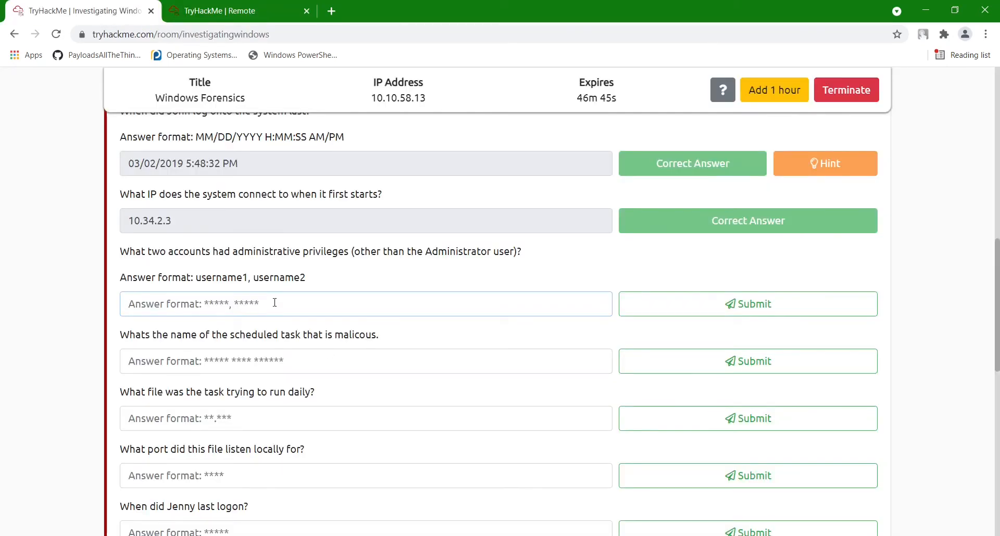
{"action": "type", "text": "Guest,"}
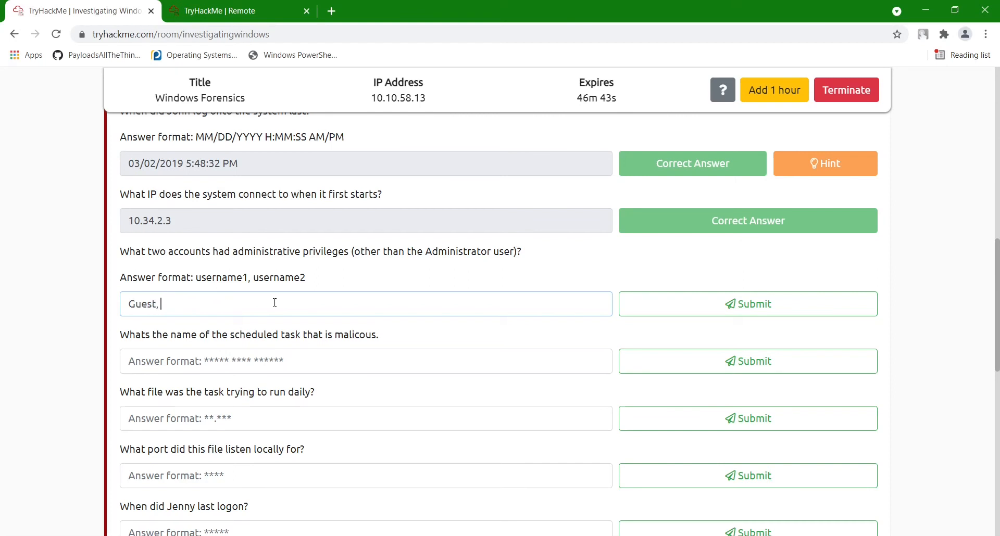
{"action": "type", "text": " jenny"}
{"action": "key", "text": "Return"}
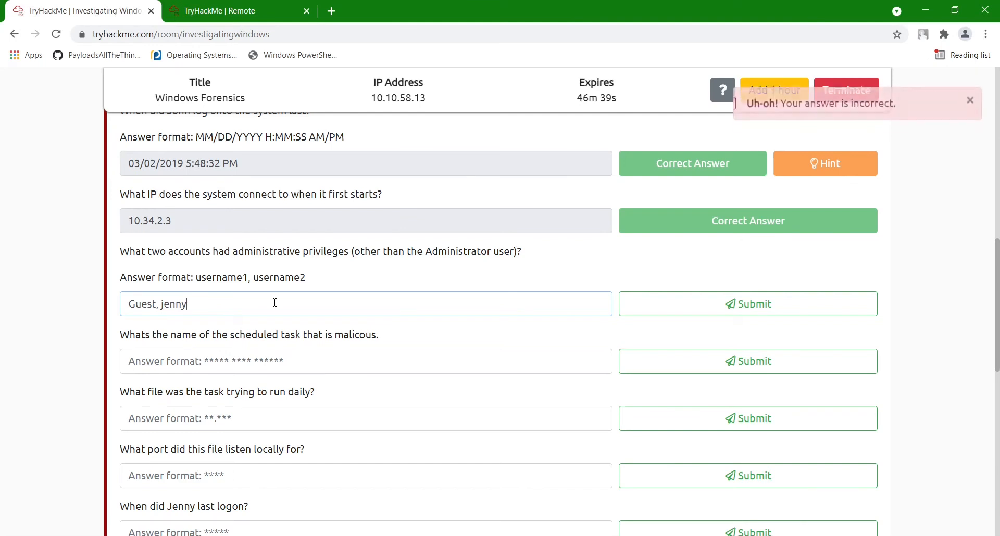
Step: Replace the administrative-accounts answer with the two usernames in reverse order, ending in "guest", and submit it
{"action": "key", "text": "BackSpace"}
{"action": "key", "text": "BackSpace"}
{"action": "key", "text": "BackSpace"}
{"action": "key", "text": "BackSpace"}
{"action": "key", "text": "BackSpace"}
{"action": "key", "text": "BackSpace"}
{"action": "key", "text": "BackSpace"}
{"action": "key", "text": "BackSpace"}
{"action": "key", "text": "BackSpace"}
{"action": "key", "text": "BackSpace"}
{"action": "key", "text": "BackSpace"}
{"action": "key", "text": "BackSpace"}
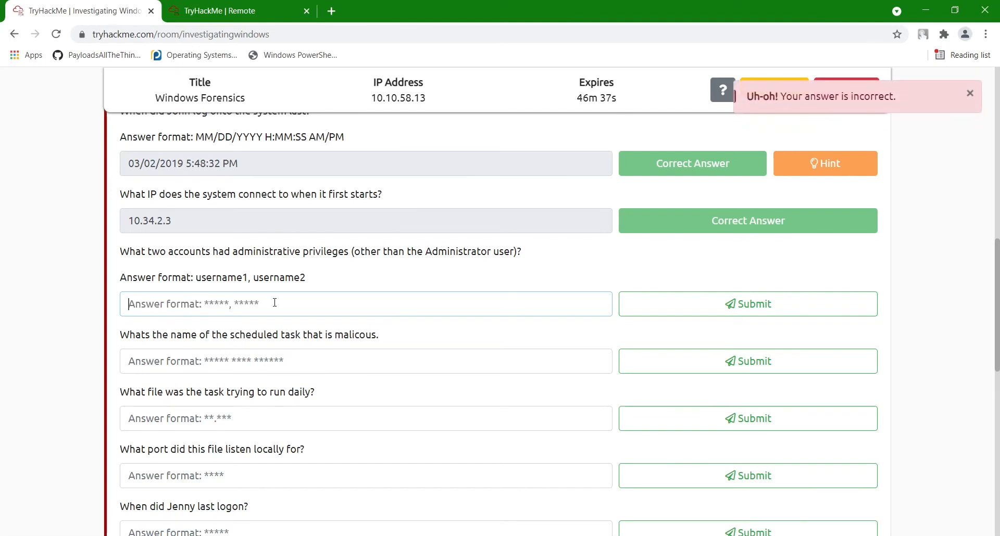
{"action": "type", "text": "jenn"}
{"action": "key", "text": "BackSpace"}
{"action": "type", "text": "ny, "}
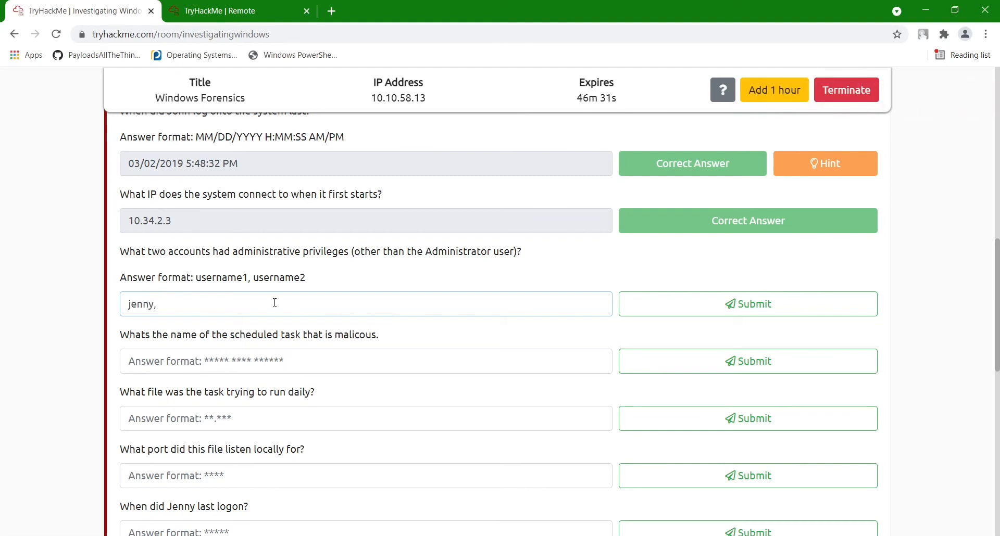
{"action": "type", "text": "guest"}
{"action": "key", "text": "Return"}
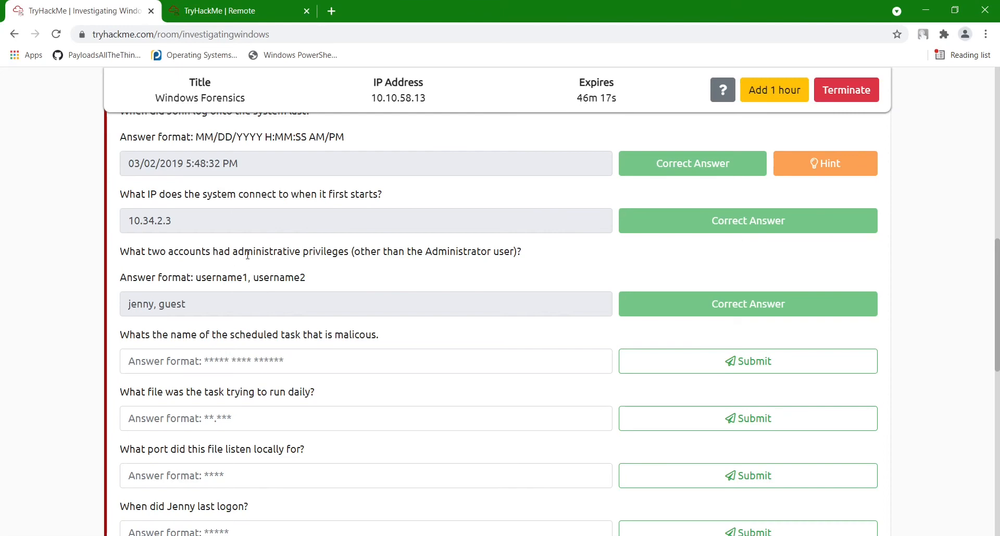
Step: Check the malicious scheduled task question on the room page, open Task Scheduler maximized on the remote machine and show the Task Scheduler Library
{"action": "left_click", "coordinate": [241, 5]}
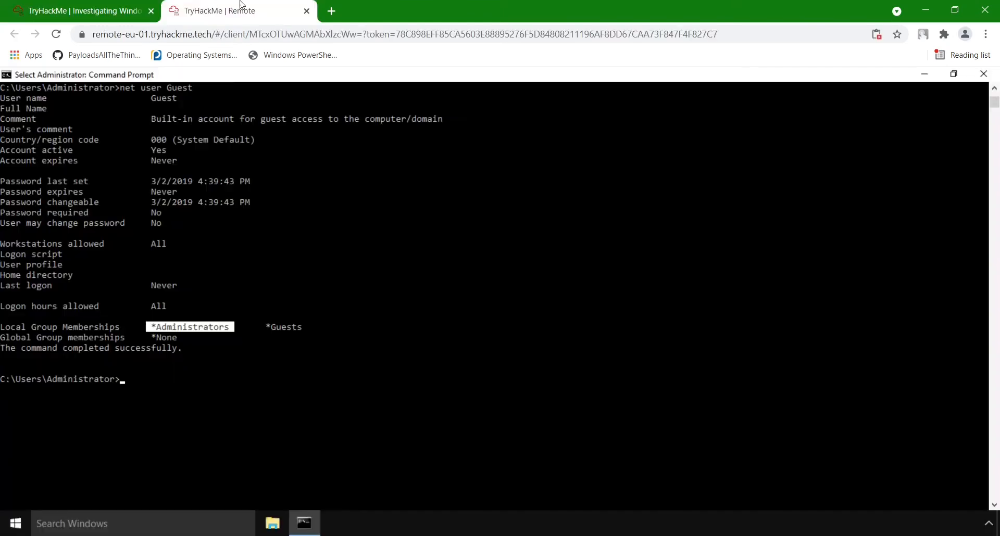
{"action": "left_click", "coordinate": [84, 10]}
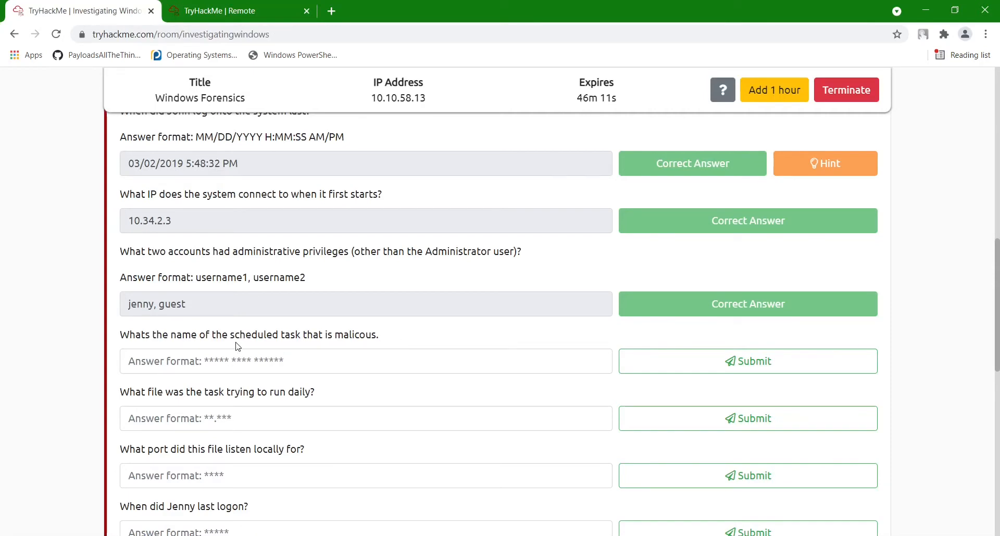
{"action": "left_click_drag", "start_coordinate": [230, 334], "coordinate": [297, 337]}
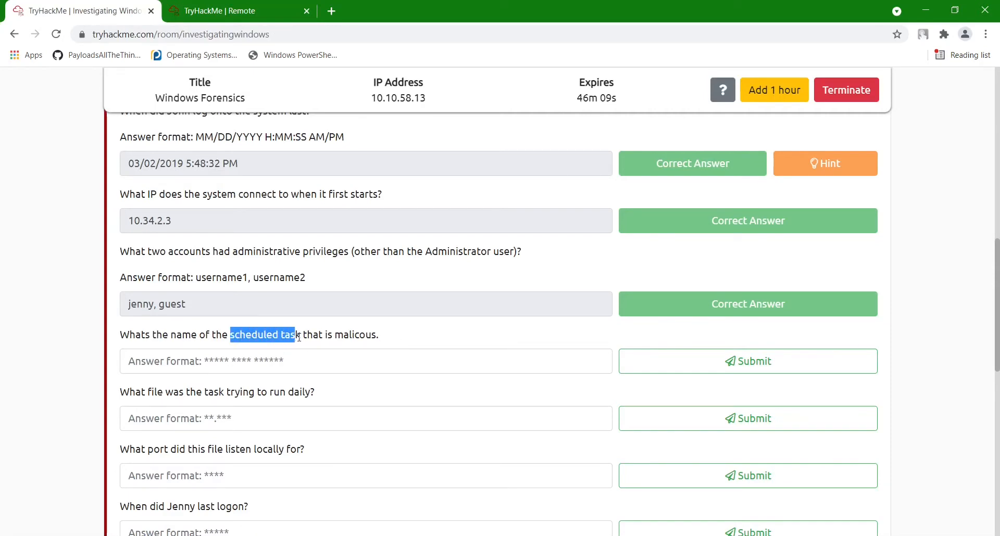
{"action": "left_click", "coordinate": [210, 10]}
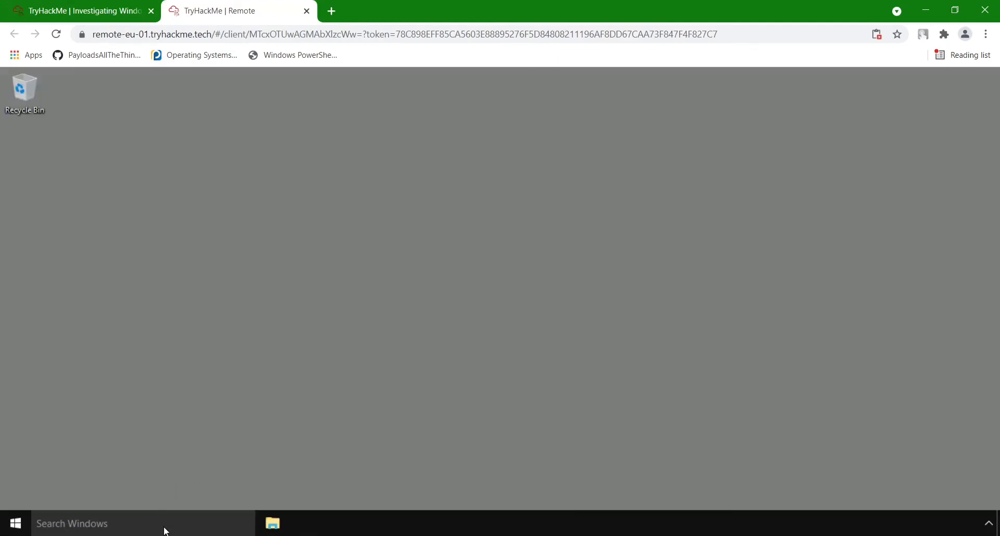
{"action": "left_click", "coordinate": [166, 531]}
{"action": "type", "text": "task"}
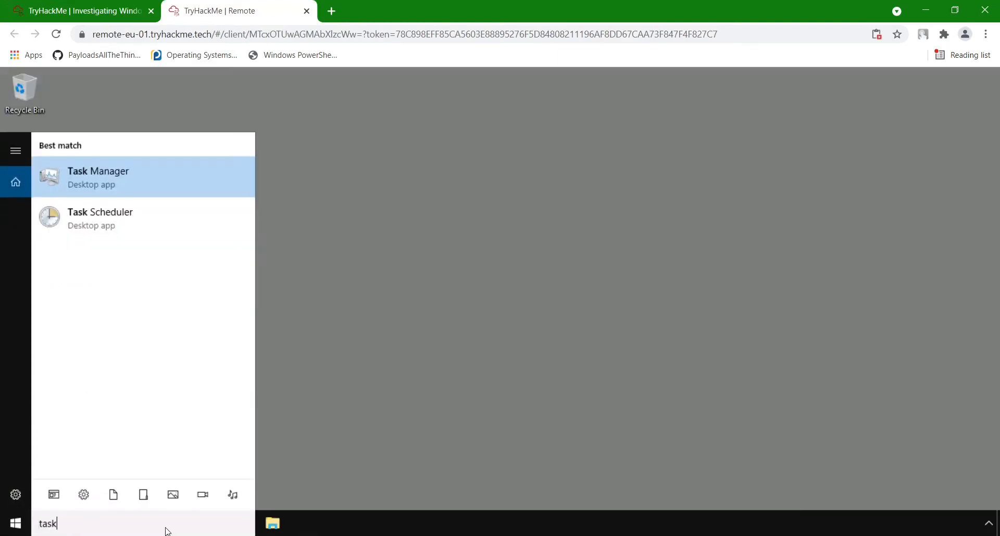
{"action": "type", "text": " schedu"}
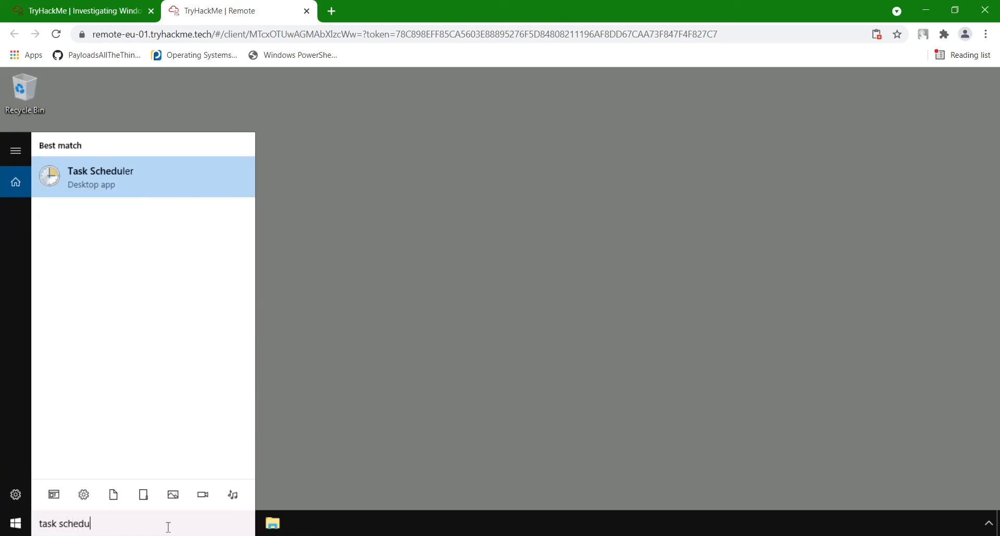
{"action": "key", "text": "Return"}
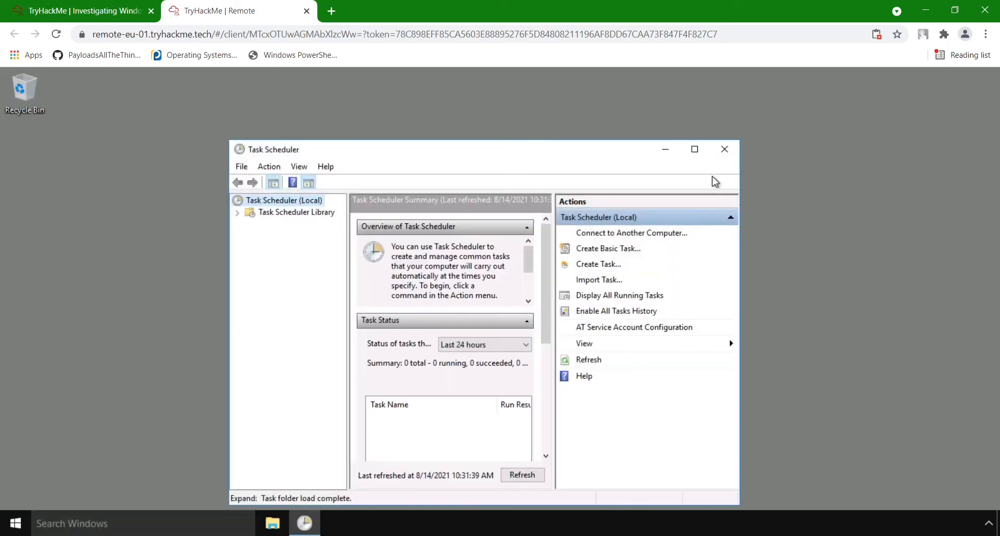
{"action": "left_click", "coordinate": [694, 150]}
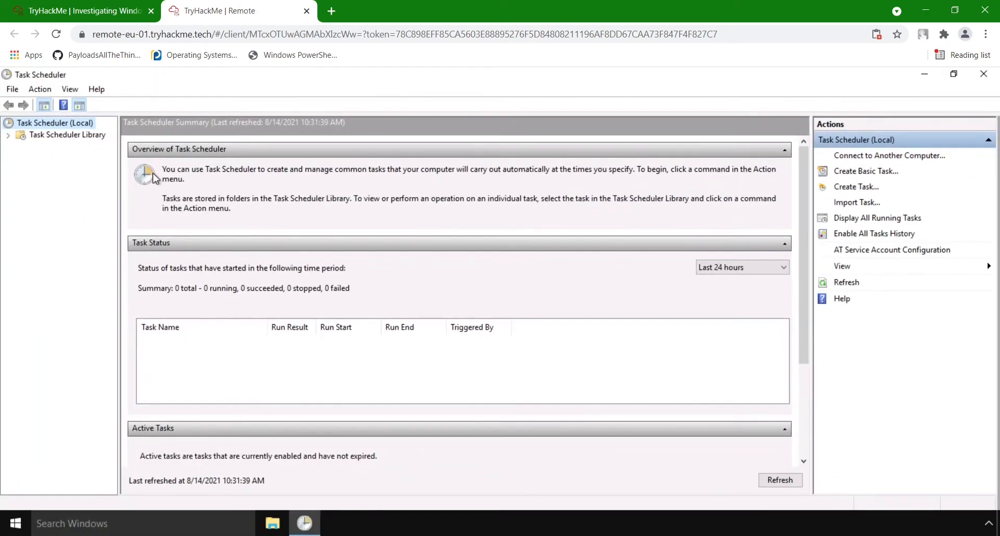
{"action": "left_click", "coordinate": [62, 137]}
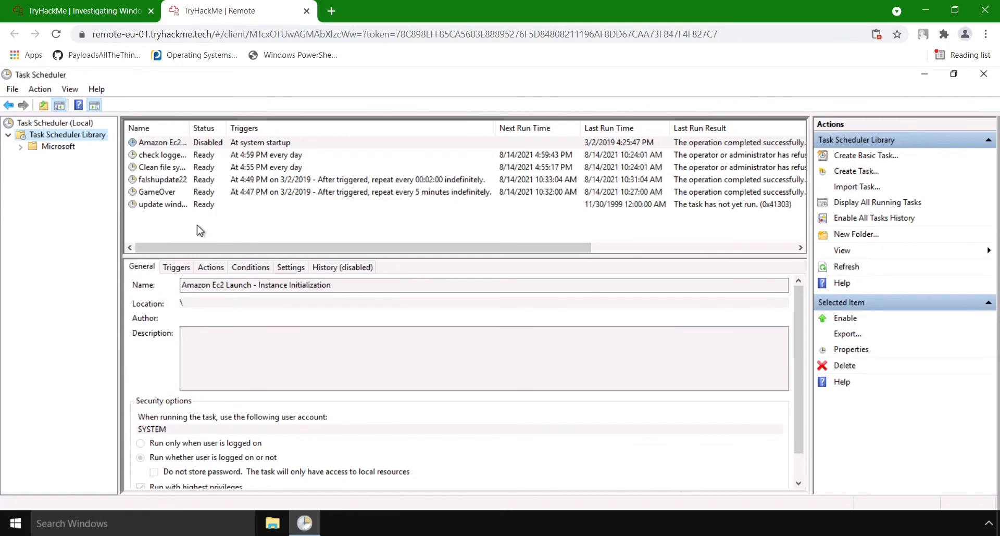
Step: Reread the malicious scheduled task question and examine the general details of the "update windows" task on the remote machine
{"action": "left_click", "coordinate": [80, 11]}
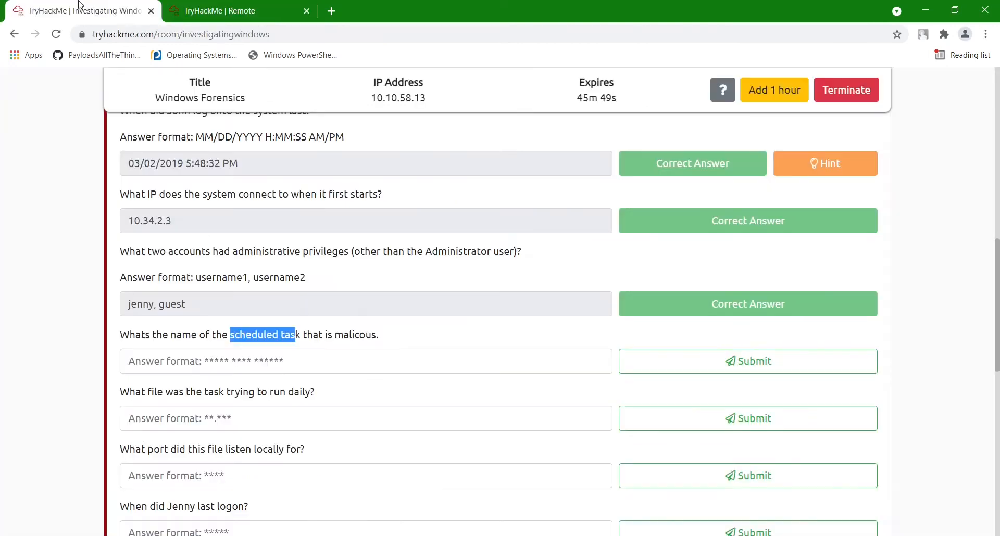
{"action": "left_click", "coordinate": [417, 333]}
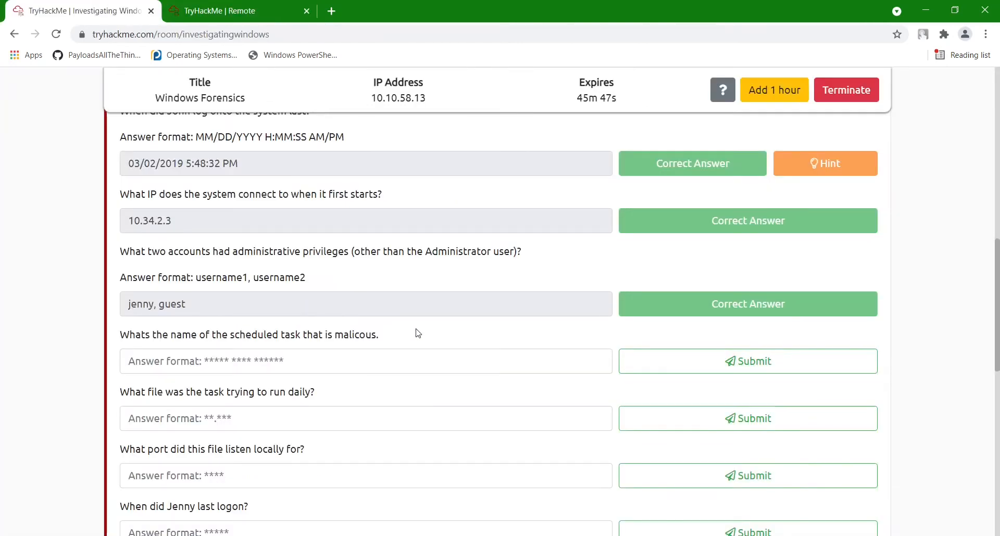
{"action": "left_click", "coordinate": [263, 10]}
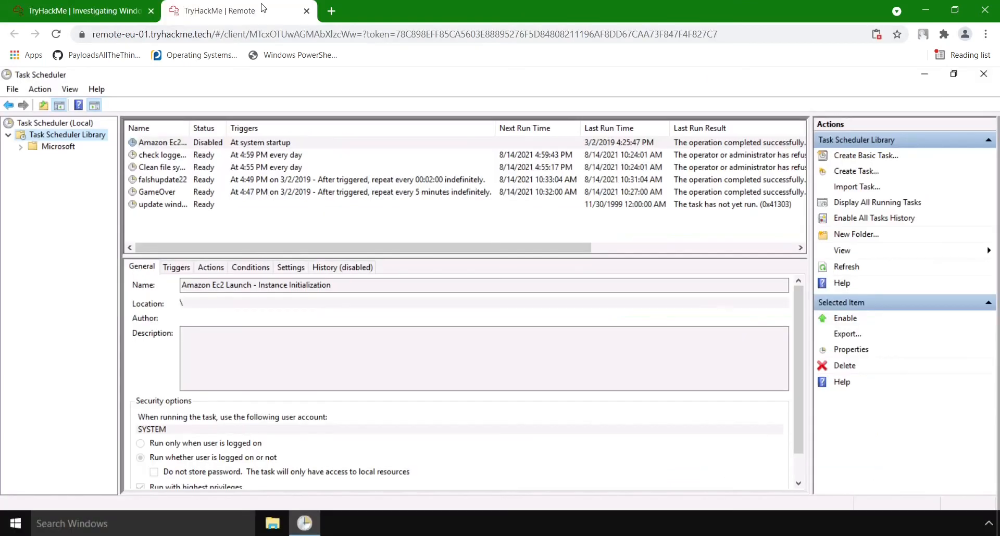
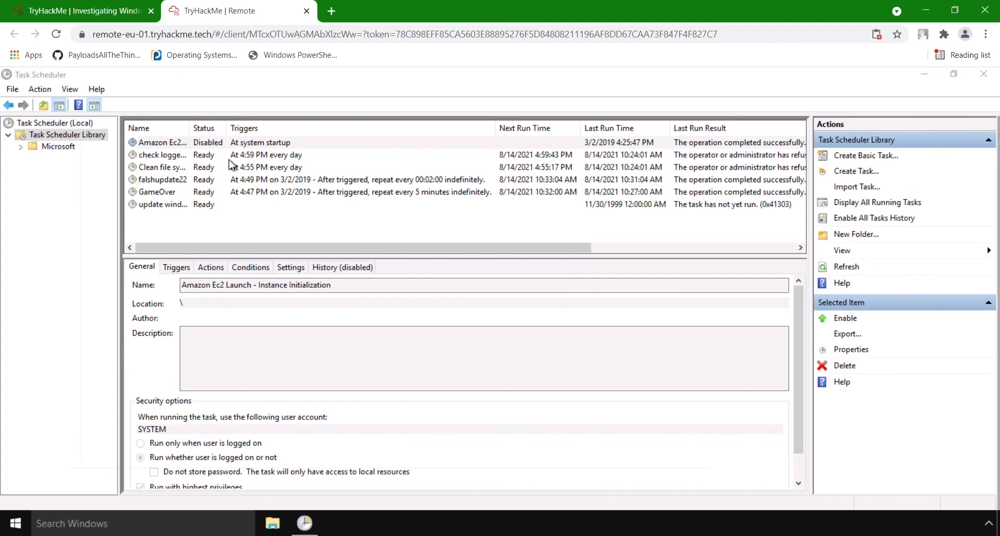
{"action": "left_click", "coordinate": [218, 208]}
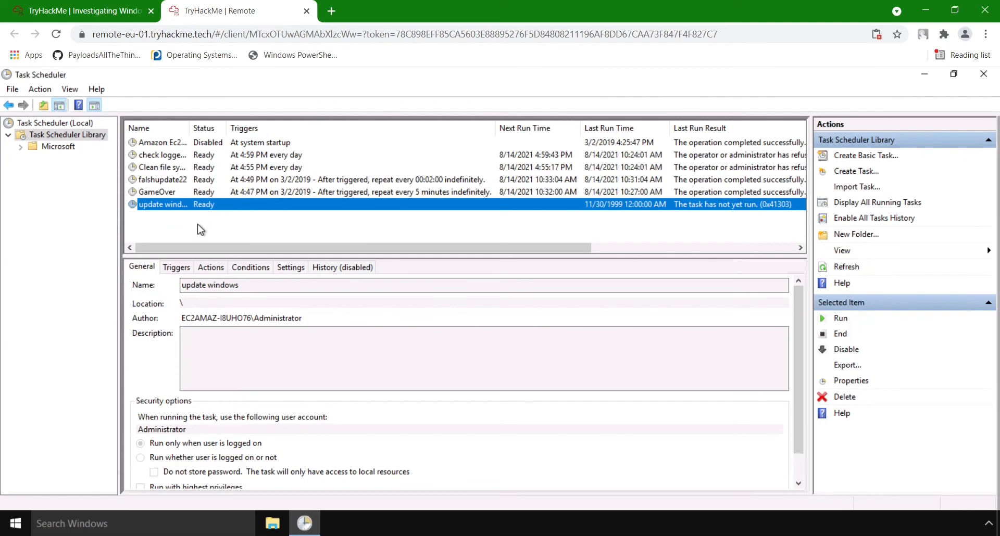
Step: Compare the room's scheduled-task questions with the remote machine's task list and examine the program started by the GameOver task
{"action": "left_click", "coordinate": [84, 11]}
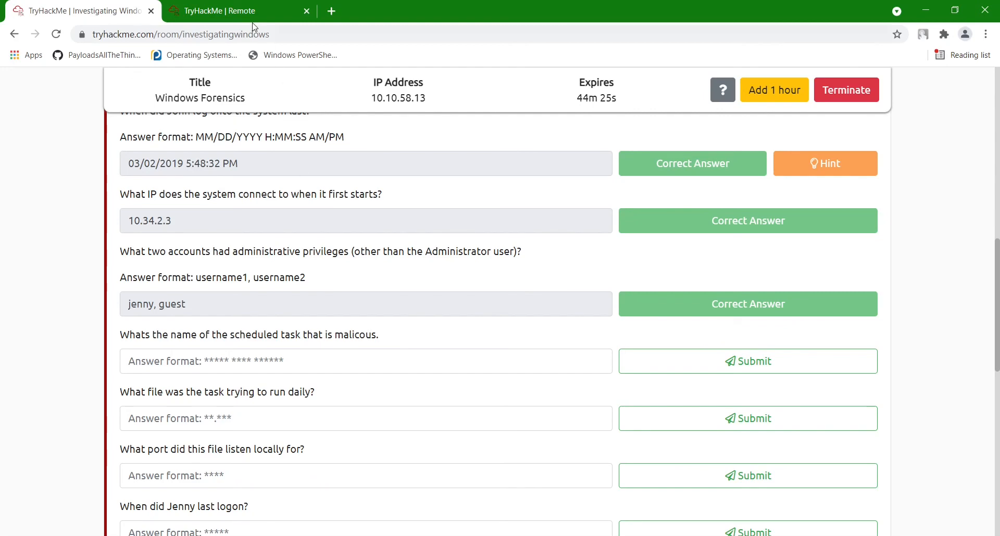
{"action": "left_click", "coordinate": [224, 10]}
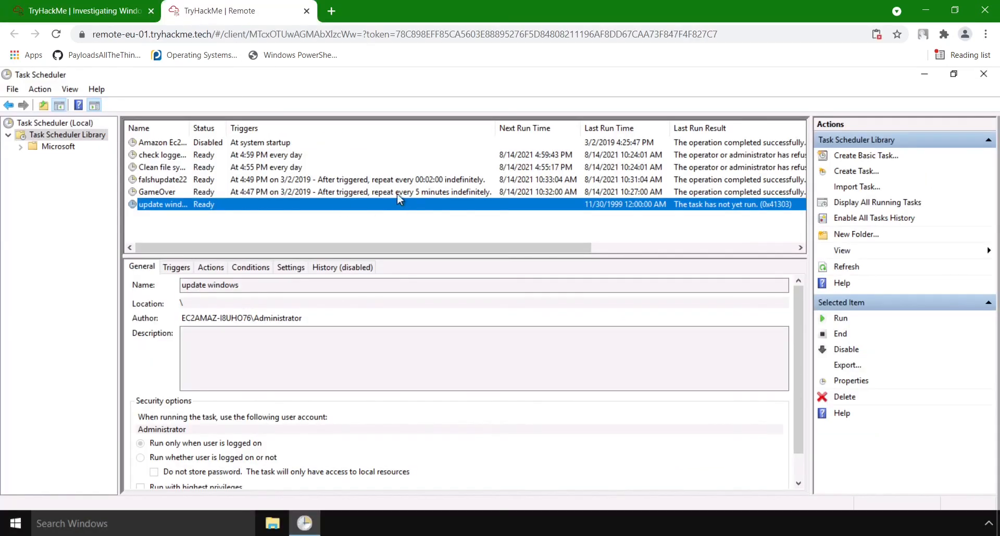
{"action": "left_click", "coordinate": [260, 192]}
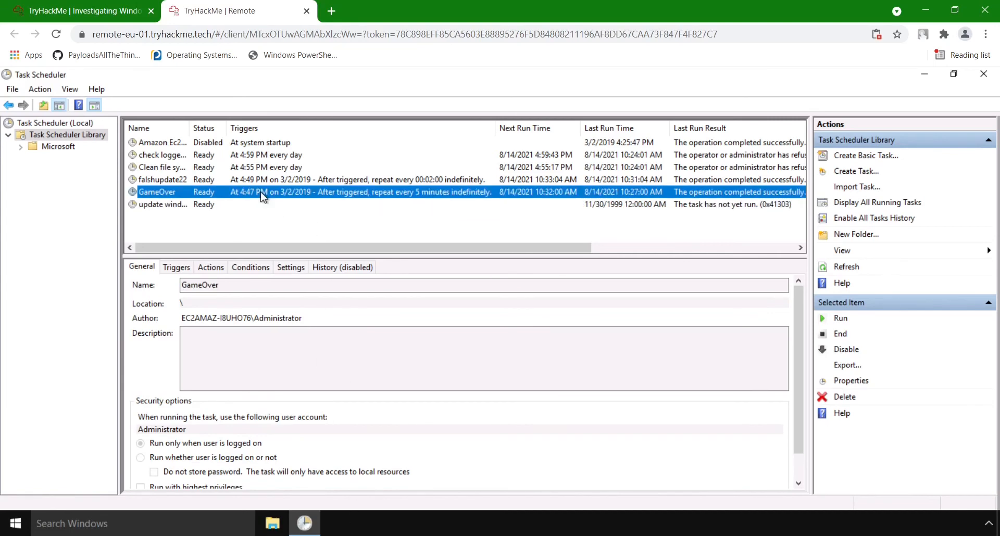
{"action": "left_click", "coordinate": [212, 267]}
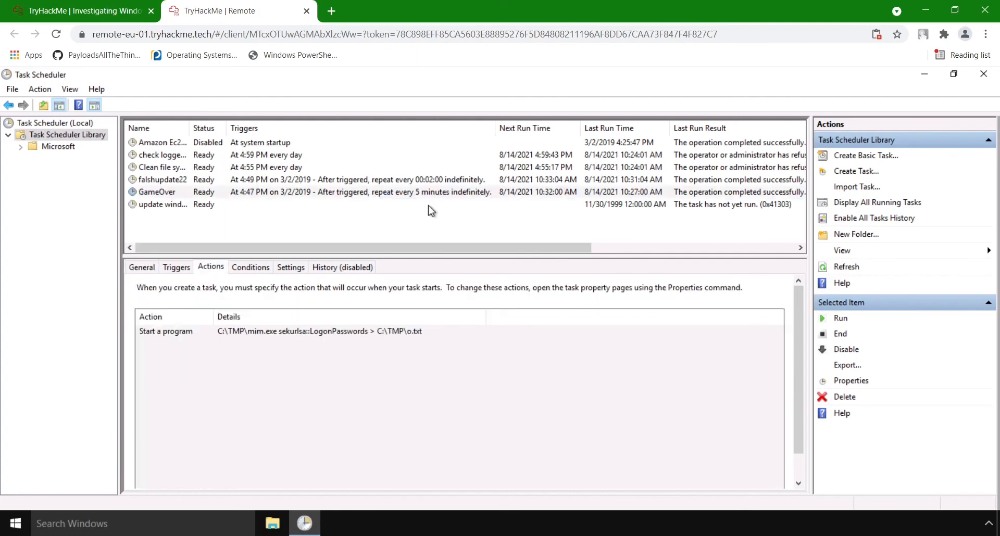
Step: Recheck the room page and examine the actions of the falshupdate22, Clean file system, check logged in and Amazon Ec2 Launch tasks
{"action": "left_click", "coordinate": [84, 13]}
{"action": "left_click", "coordinate": [216, 11]}
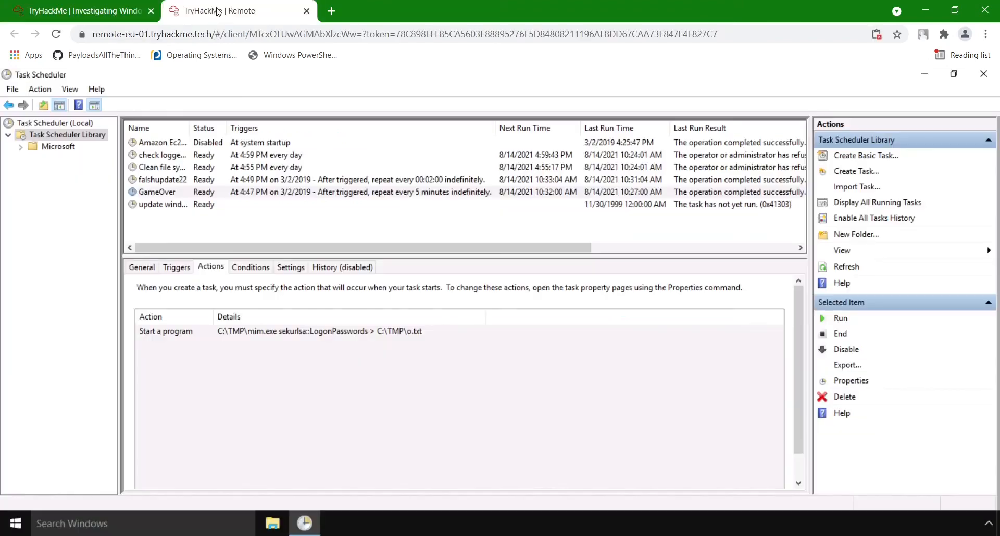
{"action": "left_click", "coordinate": [233, 179]}
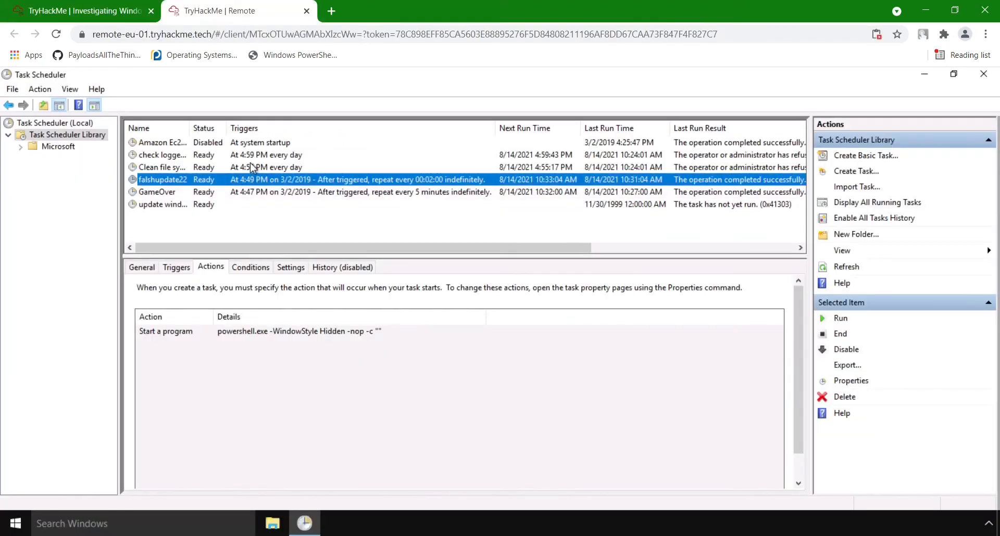
{"action": "left_click", "coordinate": [252, 168]}
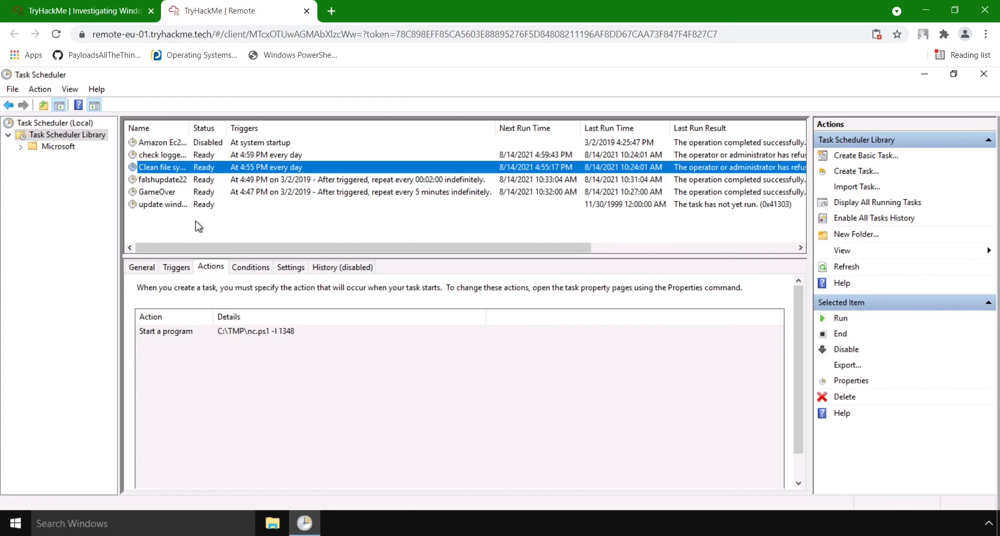
{"action": "left_click", "coordinate": [174, 155]}
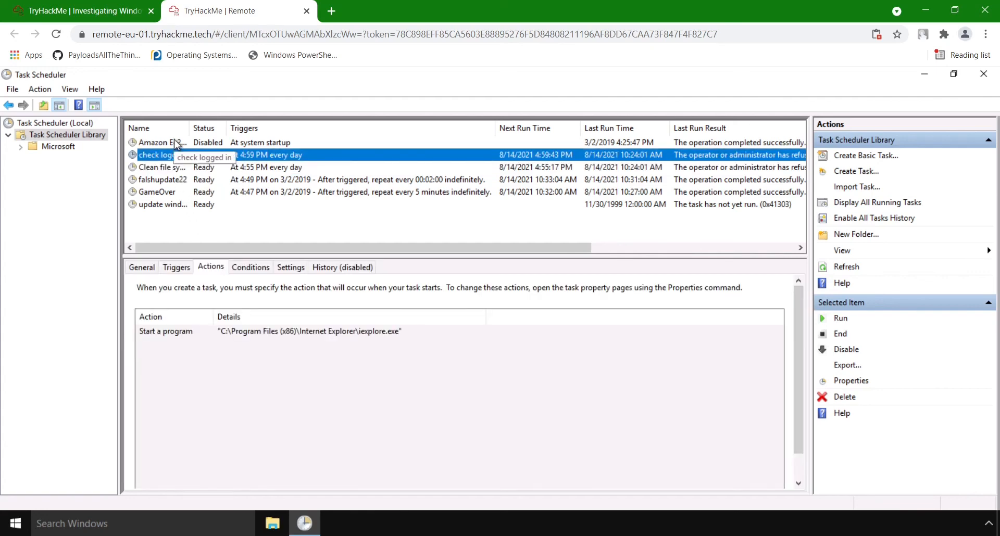
{"action": "left_click", "coordinate": [175, 142]}
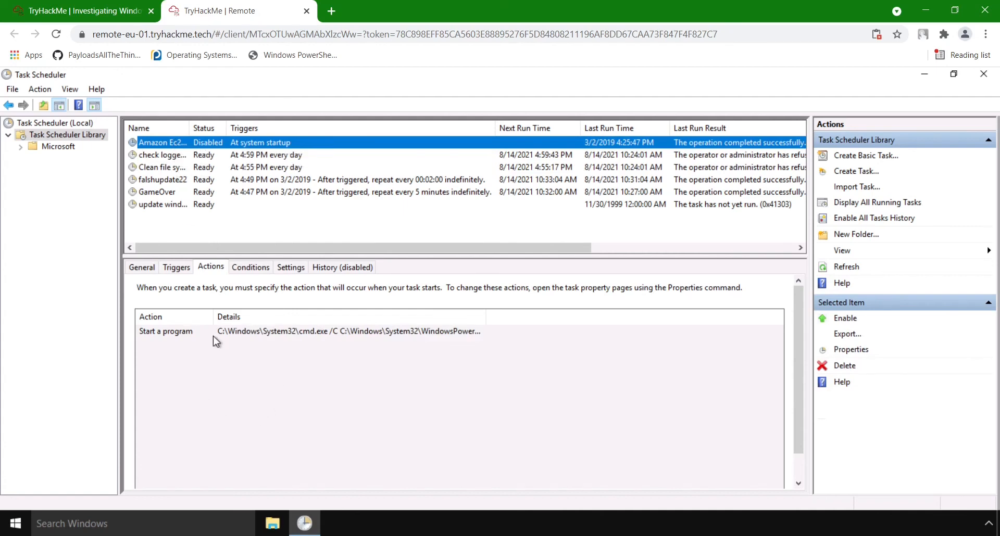
{"action": "left_click", "coordinate": [233, 333]}
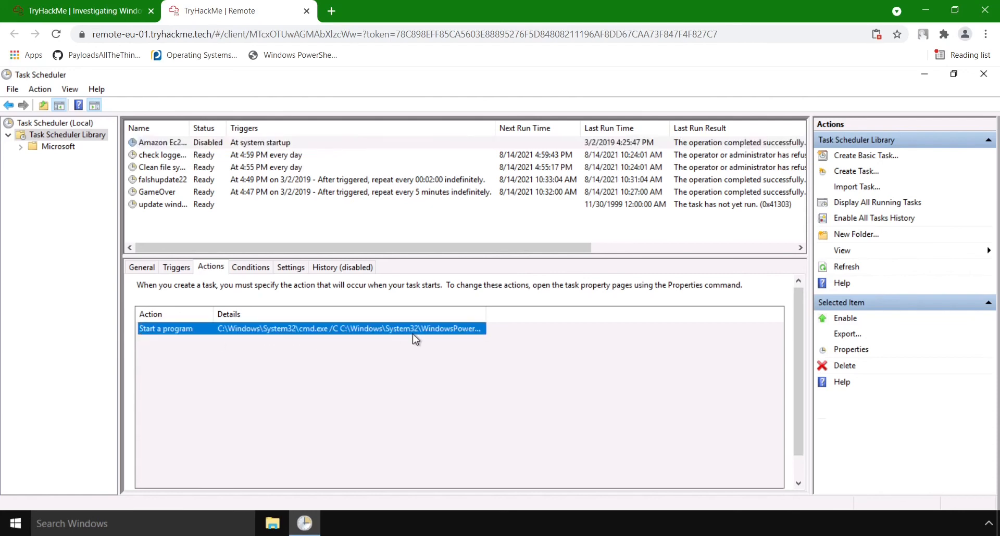
Step: Examine the general details and actions of the "check logged in" and "Clean file system" tasks
{"action": "left_click", "coordinate": [189, 157]}
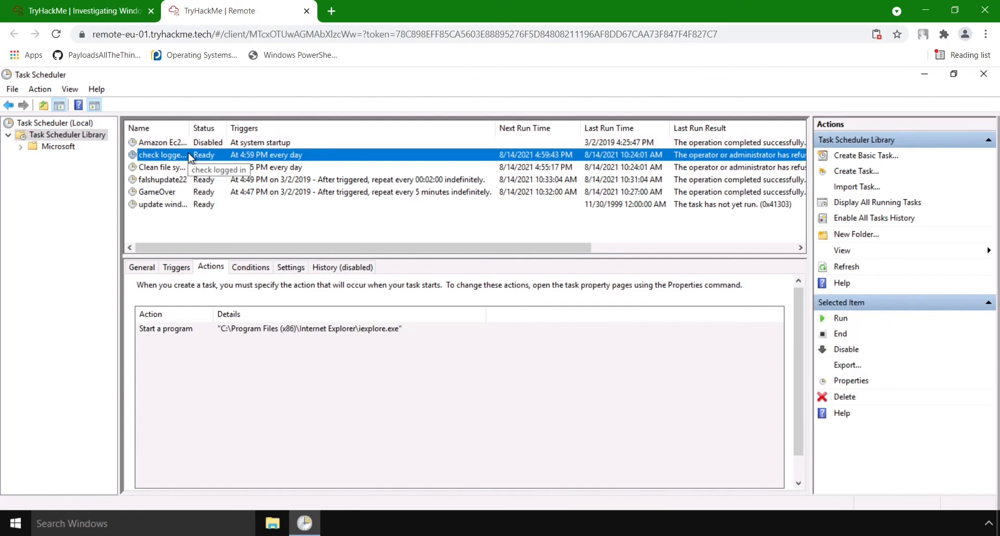
{"action": "left_click", "coordinate": [141, 267]}
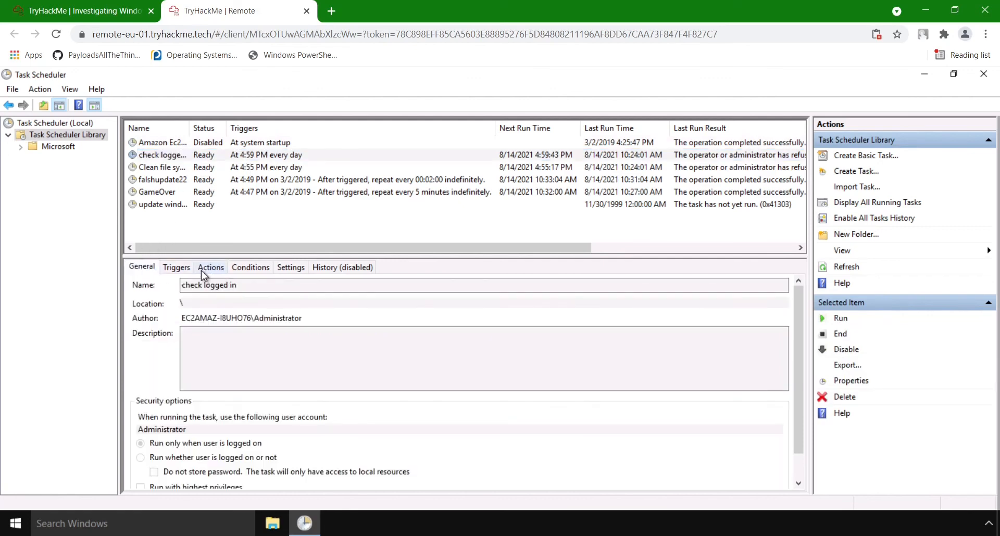
{"action": "left_click", "coordinate": [201, 270]}
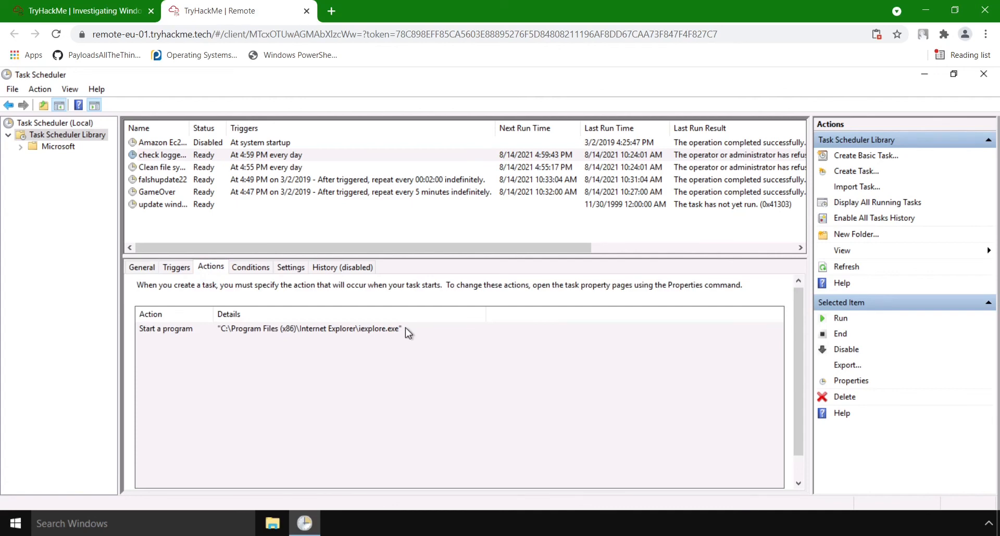
{"action": "left_click", "coordinate": [295, 169]}
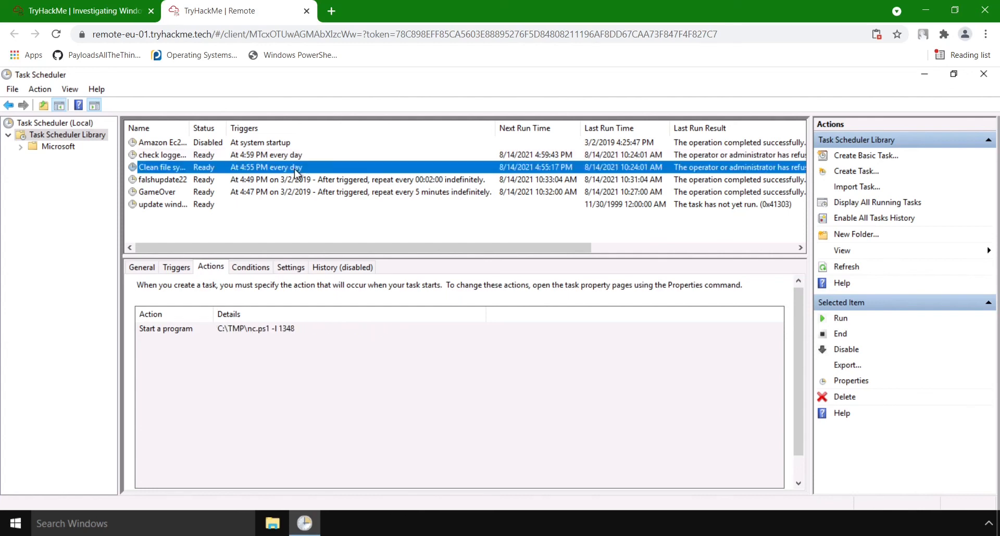
{"action": "left_click", "coordinate": [146, 269]}
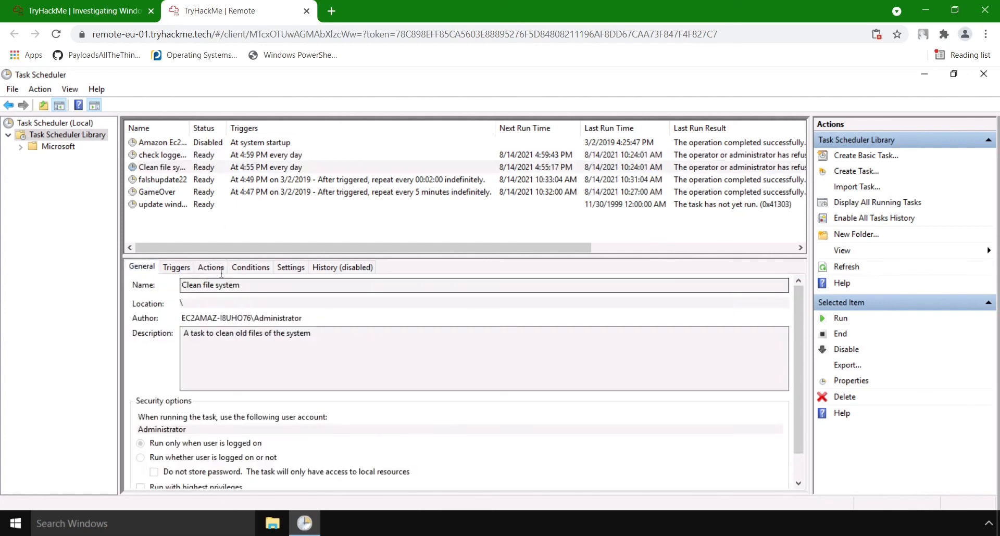
Step: Examine the program and arguments started by the "Clean file system" scheduled task
{"action": "left_click", "coordinate": [214, 270]}
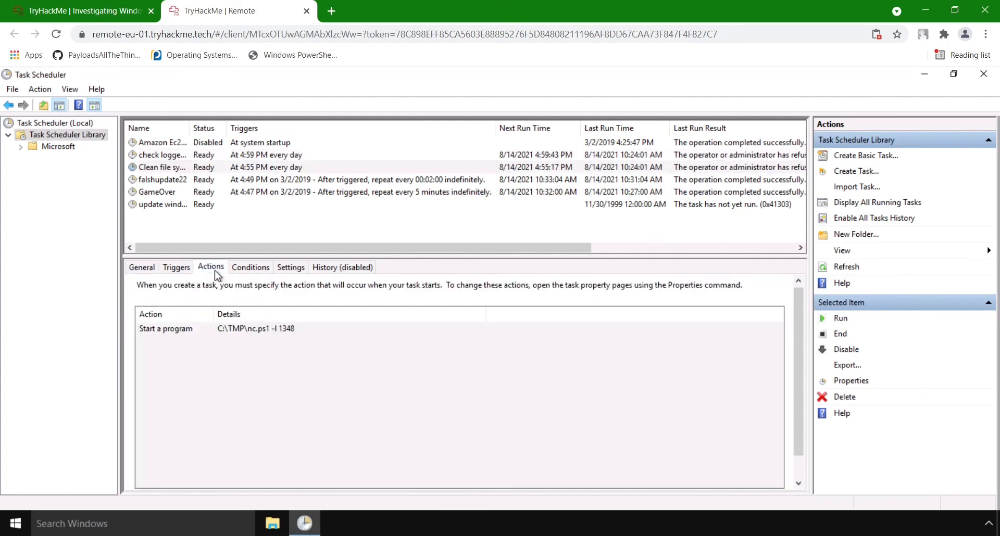
{"action": "left_click", "coordinate": [220, 334]}
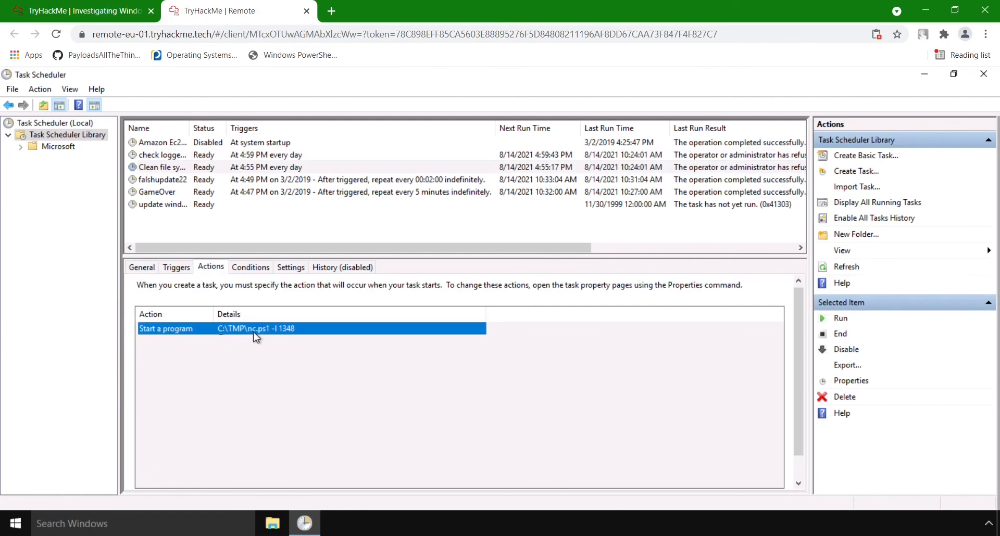
{"action": "left_click", "coordinate": [258, 368]}
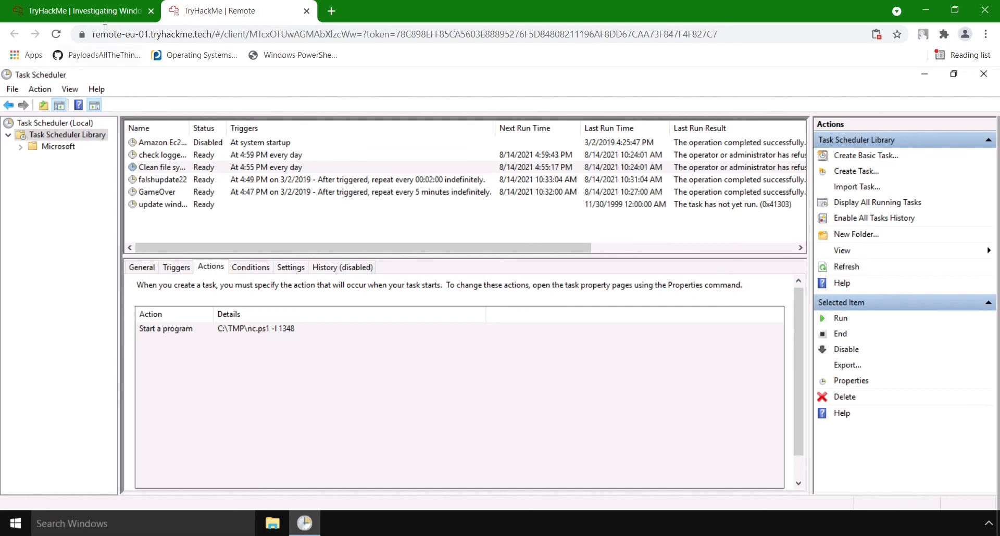
Step: Compare the room's malicious scheduled task question with the general details of the "Clean file system" task on the remote machine
{"action": "left_click", "coordinate": [86, 10]}
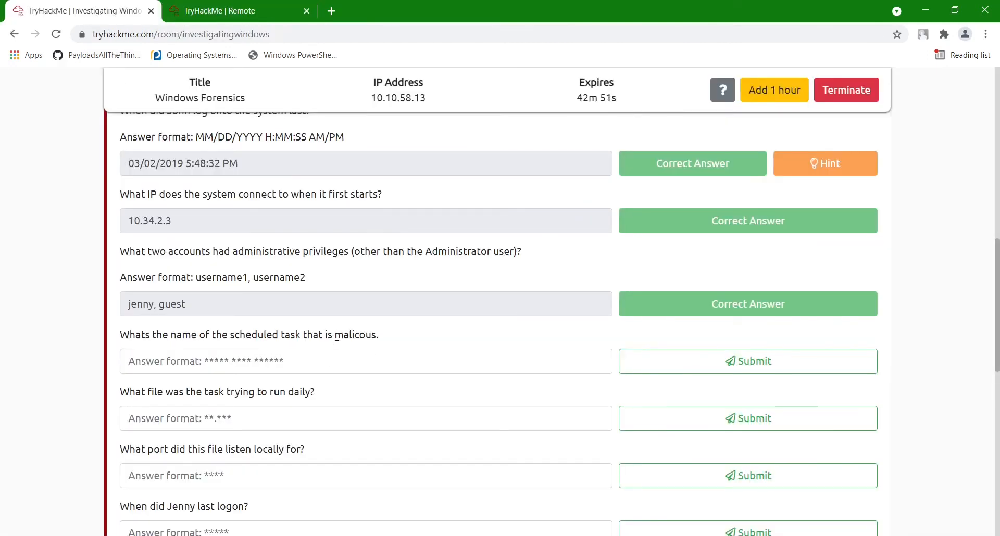
{"action": "left_click_drag", "start_coordinate": [338, 337], "coordinate": [376, 339]}
{"action": "left_click", "coordinate": [411, 343]}
{"action": "left_click", "coordinate": [220, 13]}
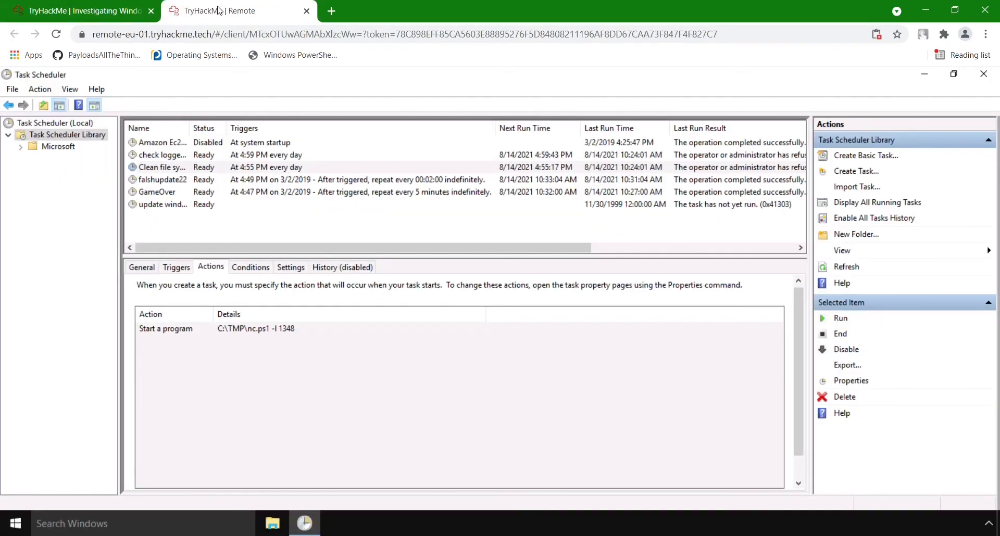
{"action": "left_click", "coordinate": [104, 5]}
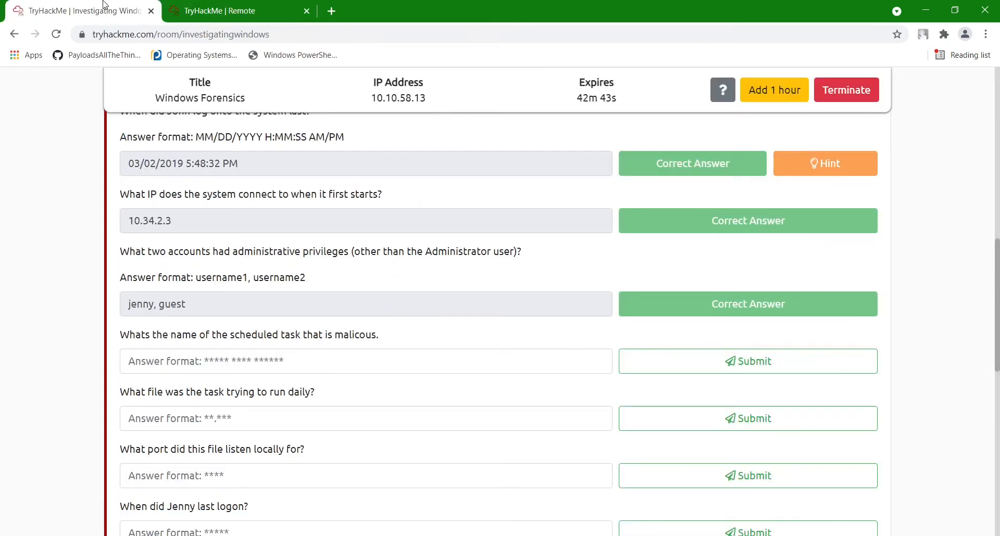
{"action": "left_click", "coordinate": [202, 15]}
{"action": "left_click", "coordinate": [148, 268]}
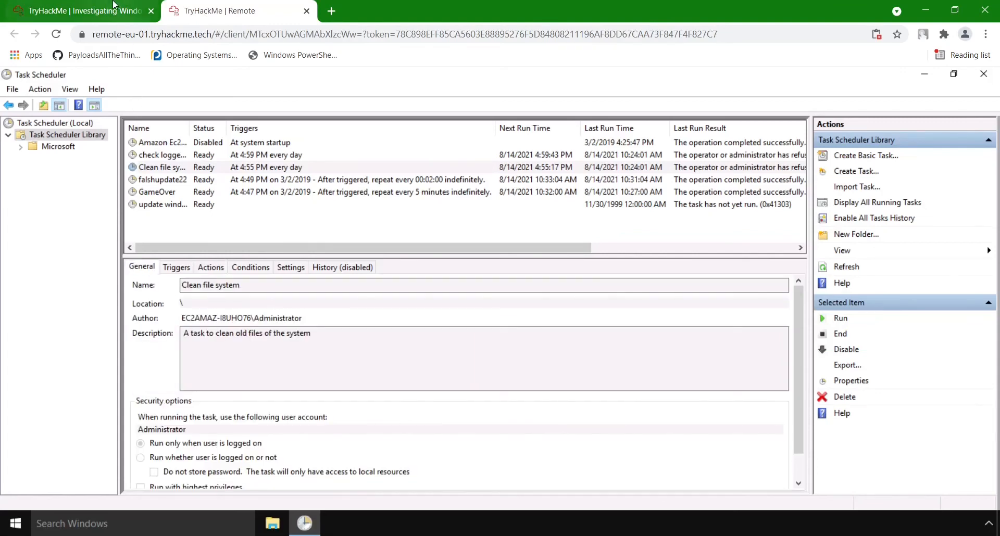
Step: Submit "clean file system" as the answer to the room's malicious scheduled task question
{"action": "left_click", "coordinate": [83, 10]}
{"action": "left_click", "coordinate": [244, 362]}
{"action": "type", "text": "cl"}
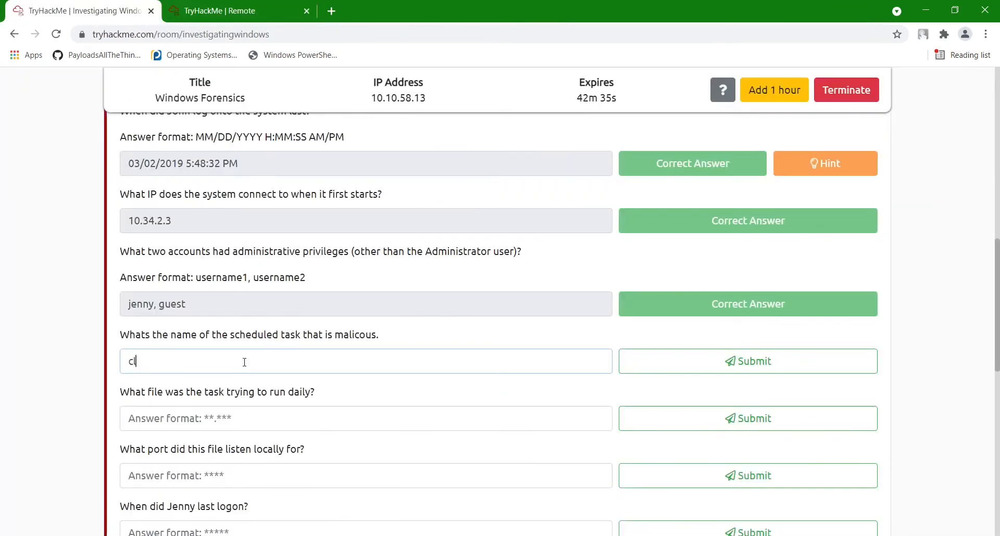
{"action": "type", "text": "ean file system"}
{"action": "key", "text": "Return"}
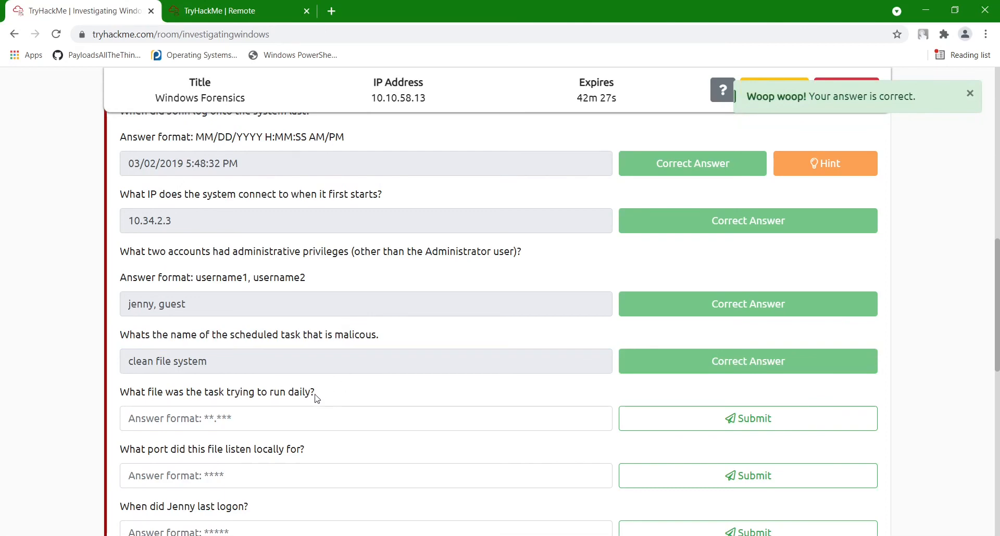
Step: Read the question about the file run daily and examine the description and actions of the "Clean file system" task
{"action": "left_click_drag", "start_coordinate": [119, 392], "coordinate": [318, 394]}
{"action": "left_click", "coordinate": [327, 400]}
{"action": "key", "text": "ctrl+Tab"}
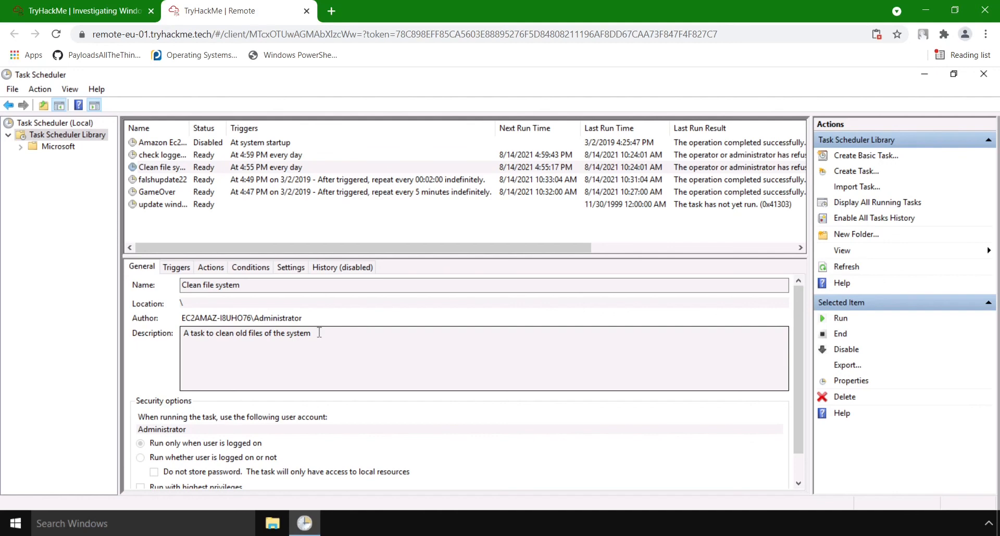
{"action": "left_click_drag", "start_coordinate": [313, 334], "coordinate": [192, 337]}
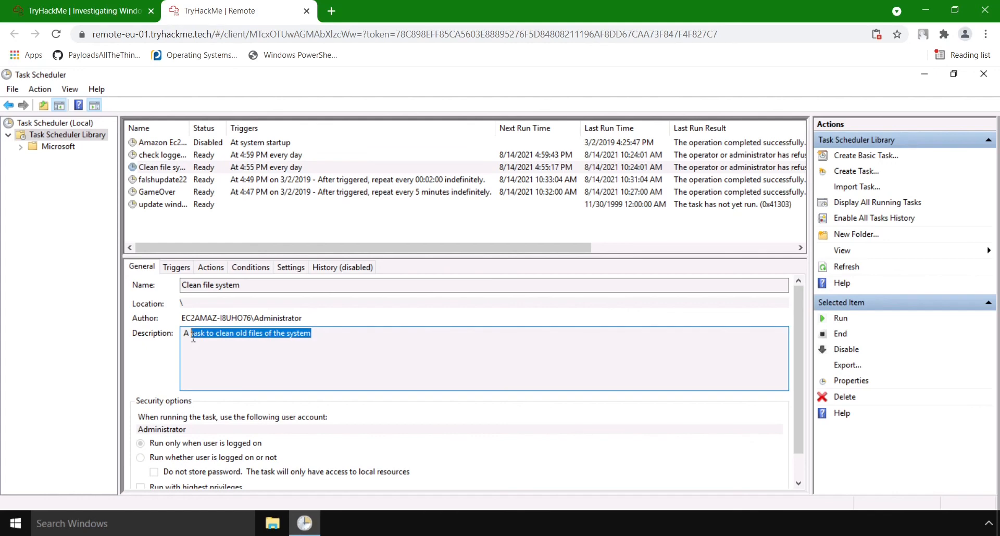
{"action": "left_click", "coordinate": [207, 269]}
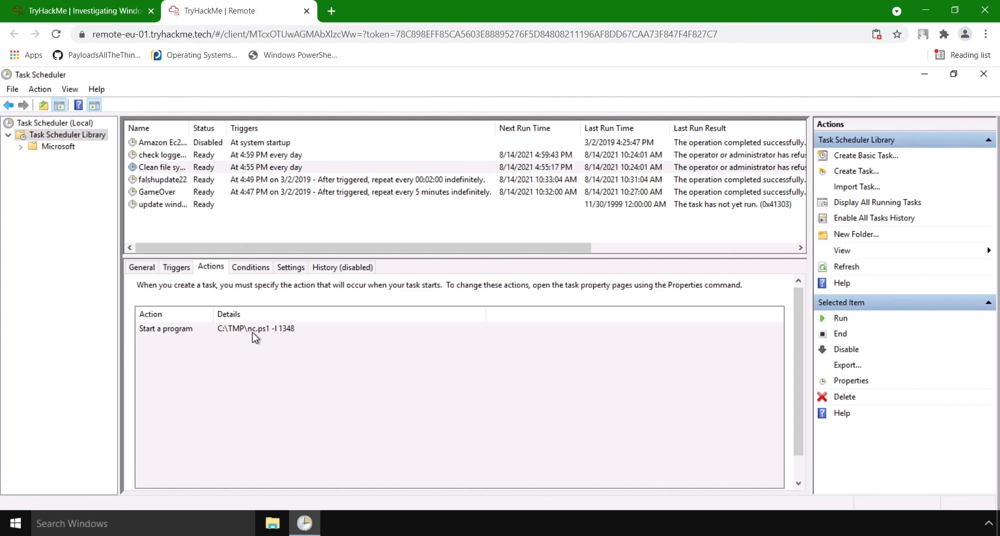
Step: Submit "nc.ps1" as the answer for the file the task was trying to run daily
{"action": "left_click", "coordinate": [57, 9]}
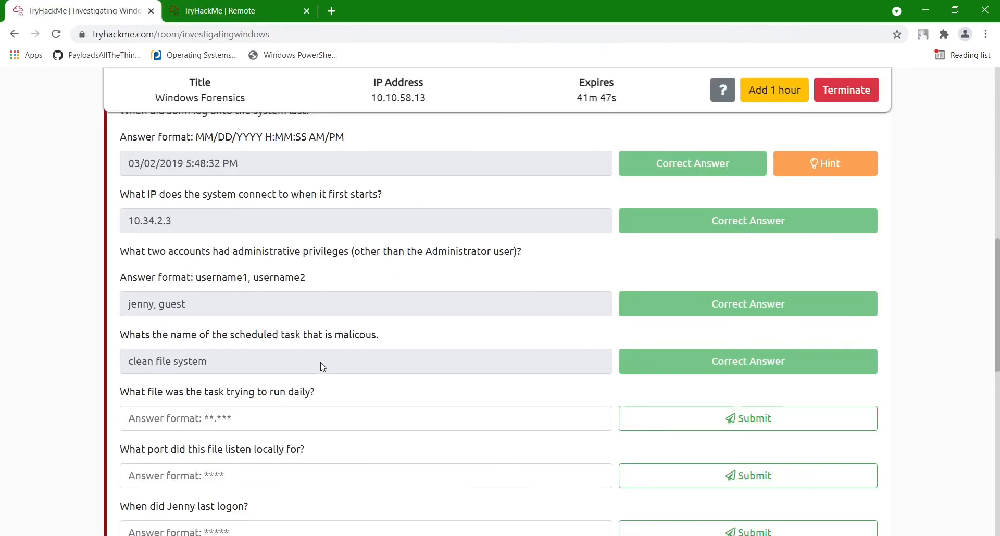
{"action": "left_click", "coordinate": [301, 420]}
{"action": "type", "text": "nc "}
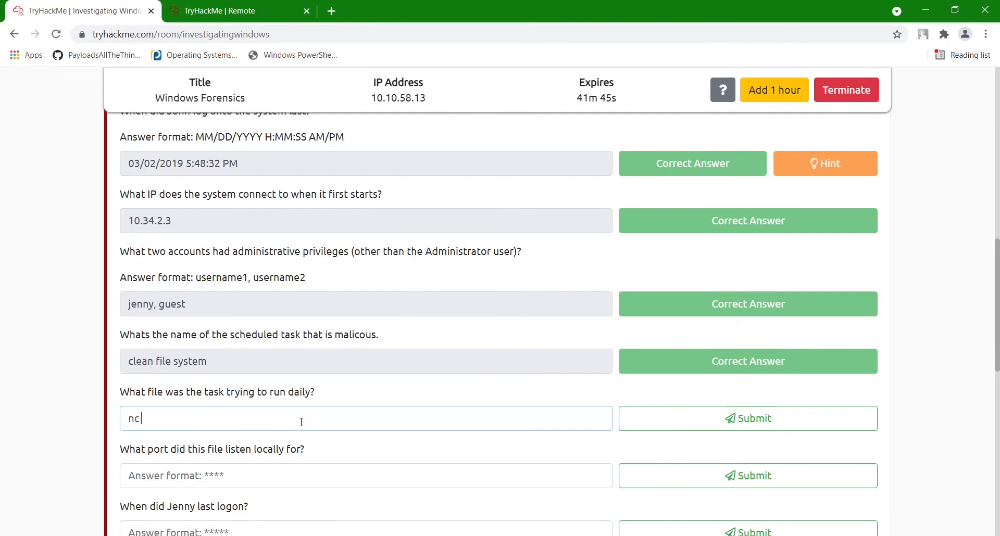
{"action": "type", "text": "ps1"}
{"action": "key", "text": "Return"}
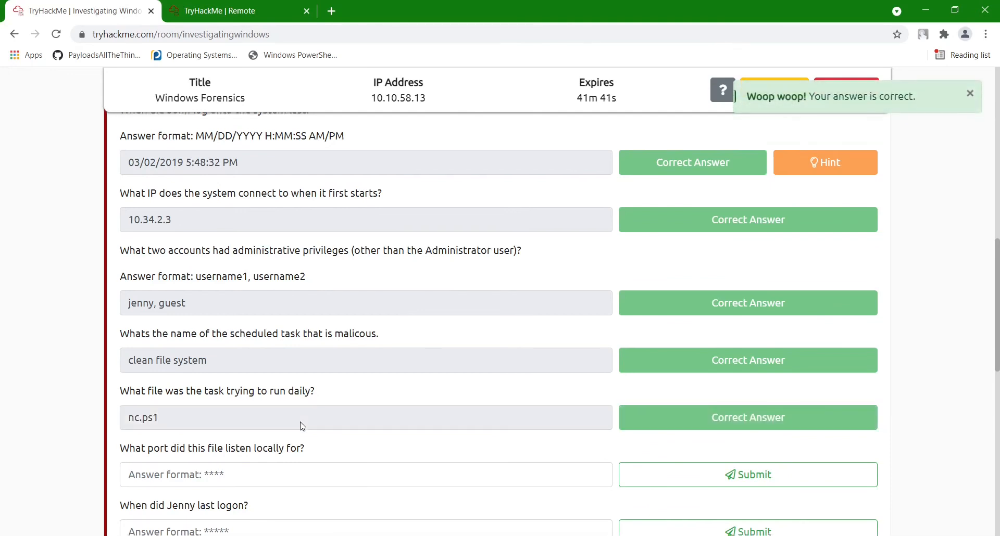
Step: Check the task's launch arguments on the remote machine and submit 1348 as the port the file listened on locally
{"action": "scroll", "coordinate": [302, 426], "scroll_direction": "down", "scroll_amount": 1}
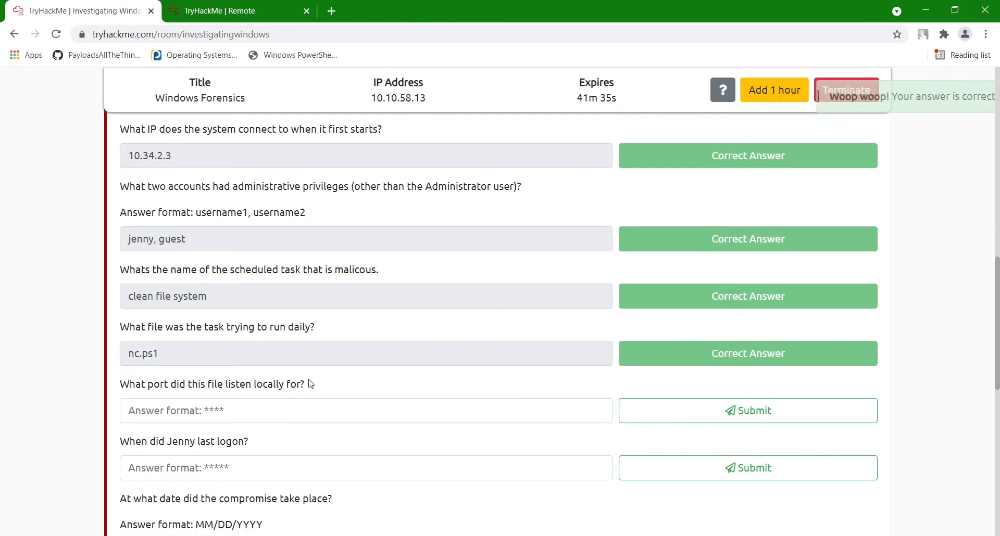
{"action": "left_click", "coordinate": [245, 11]}
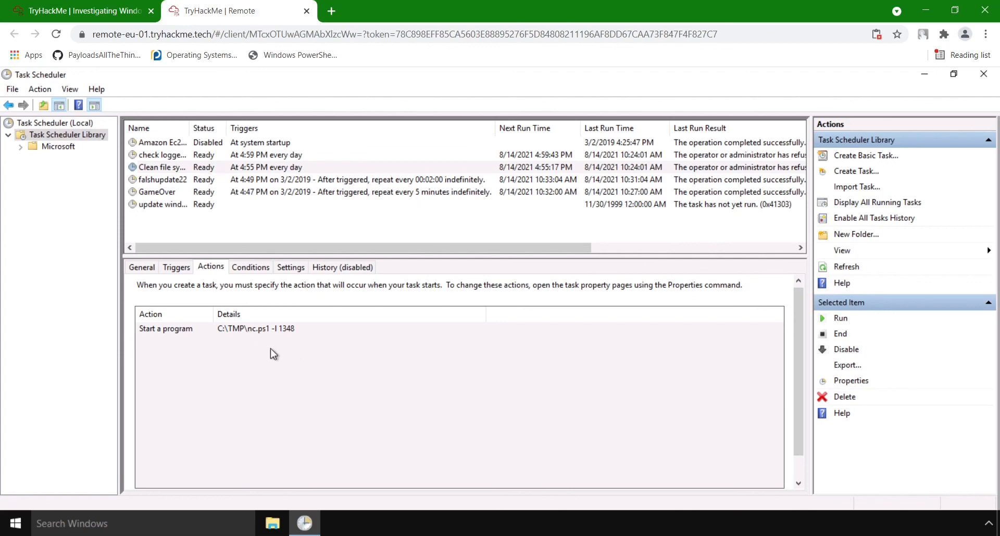
{"action": "left_click", "coordinate": [86, 11]}
{"action": "left_click", "coordinate": [253, 411]}
{"action": "type", "text": "1"}
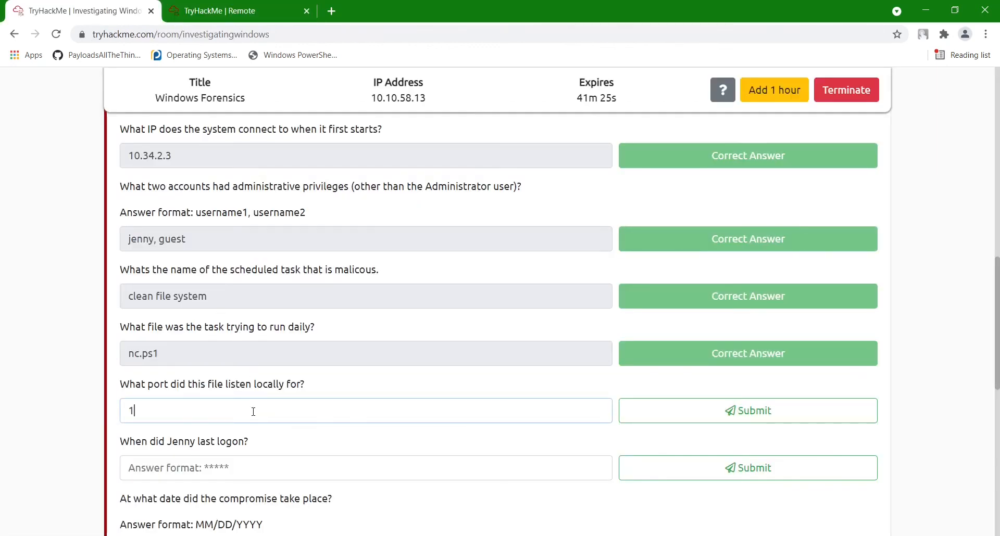
{"action": "type", "text": "348"}
{"action": "key", "text": "Return"}
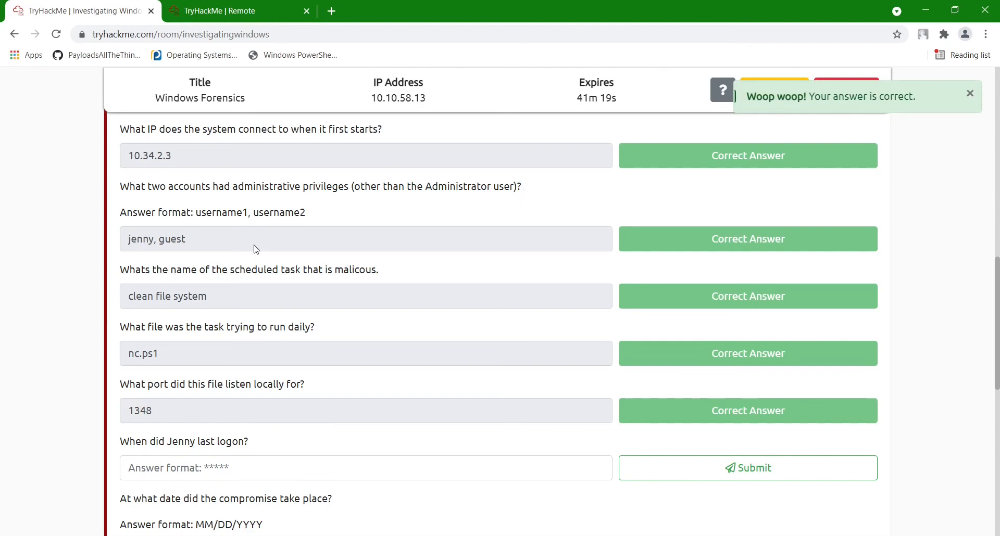
Step: Read through the room's remaining unanswered questions, from the last logon question down to the DNS poisoning question
{"action": "scroll", "coordinate": [256, 250], "scroll_direction": "down", "scroll_amount": 4}
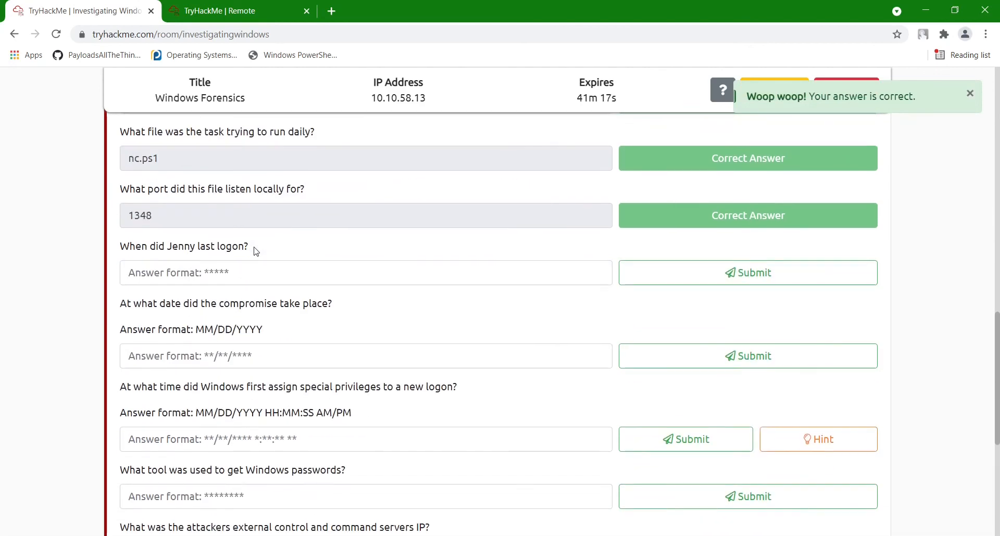
{"action": "scroll", "coordinate": [256, 249], "scroll_direction": "down", "scroll_amount": 1}
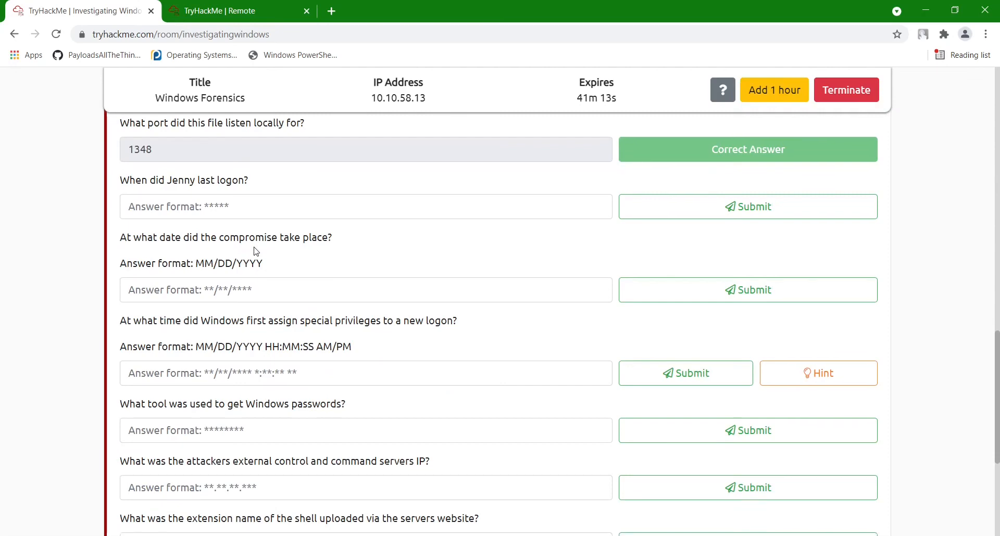
{"action": "scroll", "coordinate": [256, 250], "scroll_direction": "down", "scroll_amount": 1}
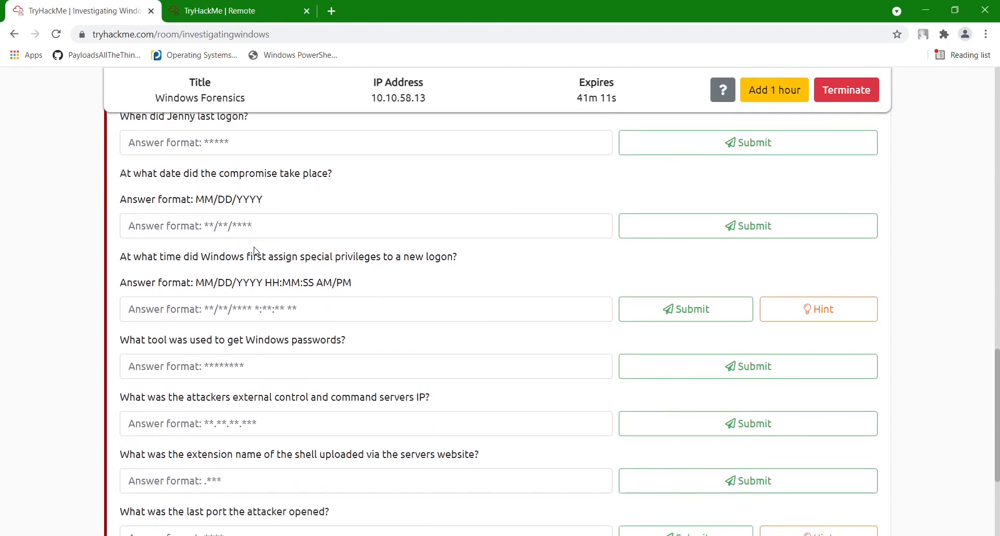
{"action": "scroll", "coordinate": [256, 250], "scroll_direction": "down", "scroll_amount": 2}
{"action": "scroll", "coordinate": [256, 250], "scroll_direction": "up", "scroll_amount": 2}
{"action": "scroll", "coordinate": [256, 250], "scroll_direction": "up", "scroll_amount": 1}
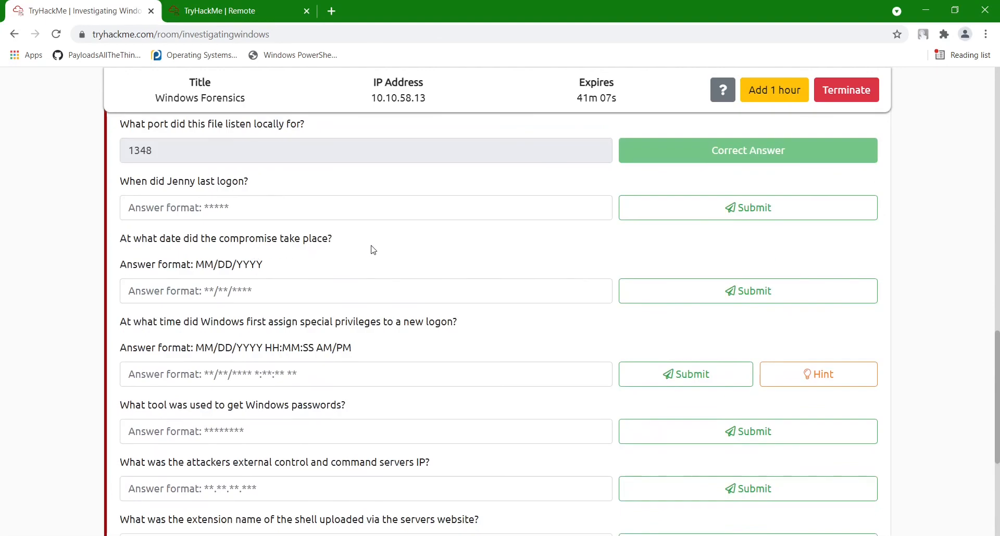
{"action": "scroll", "coordinate": [262, 255], "scroll_direction": "down", "scroll_amount": 4}
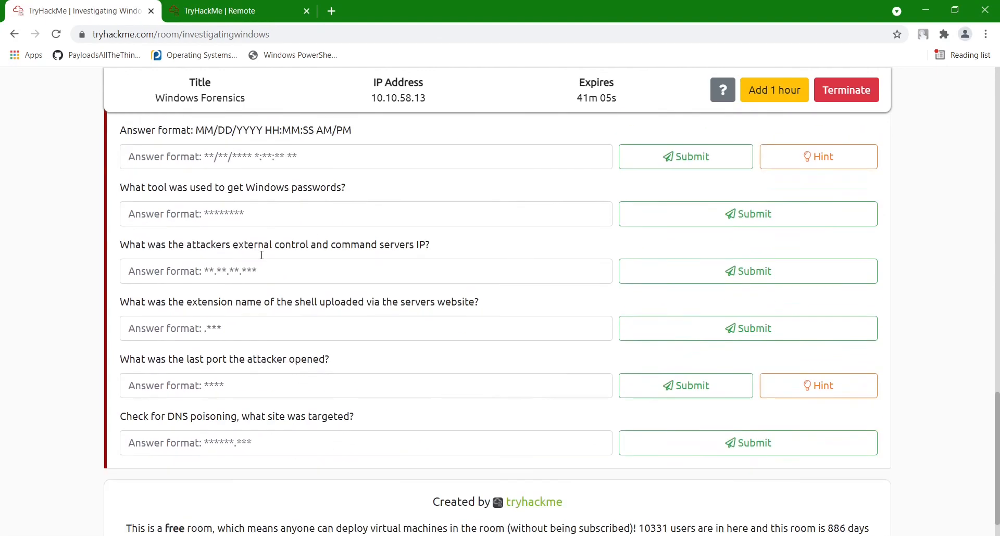
{"action": "scroll", "coordinate": [262, 255], "scroll_direction": "down", "scroll_amount": 1}
{"action": "scroll", "coordinate": [262, 258], "scroll_direction": "up", "scroll_amount": 4}
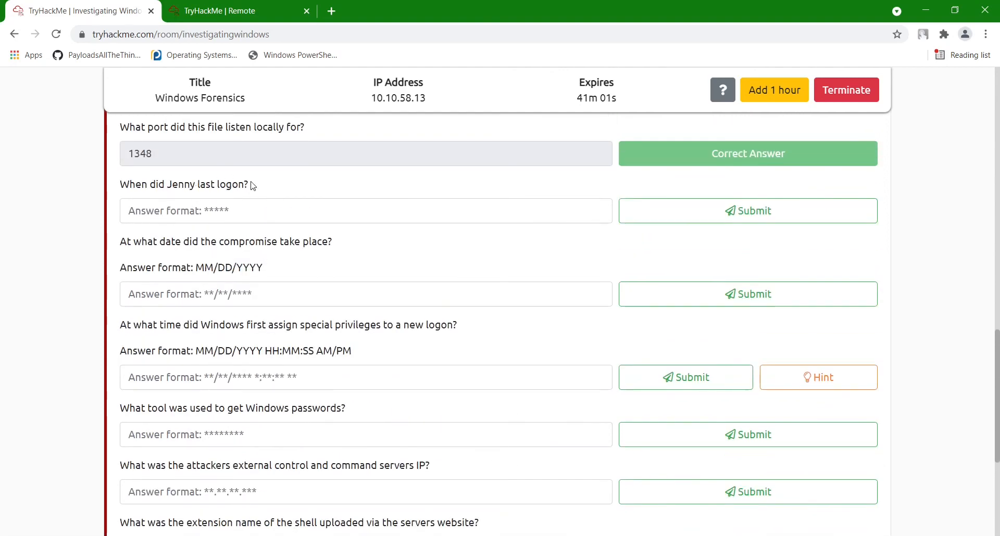
Step: Close Task Scheduler on the remote machine and open a Command Prompt with cmd
{"action": "left_click", "coordinate": [222, 6]}
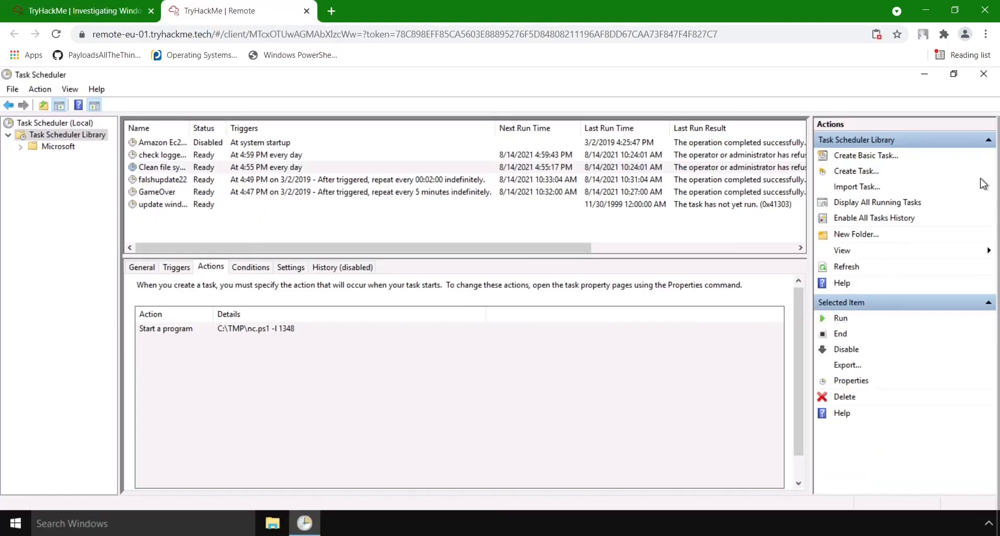
{"action": "left_click", "coordinate": [982, 75]}
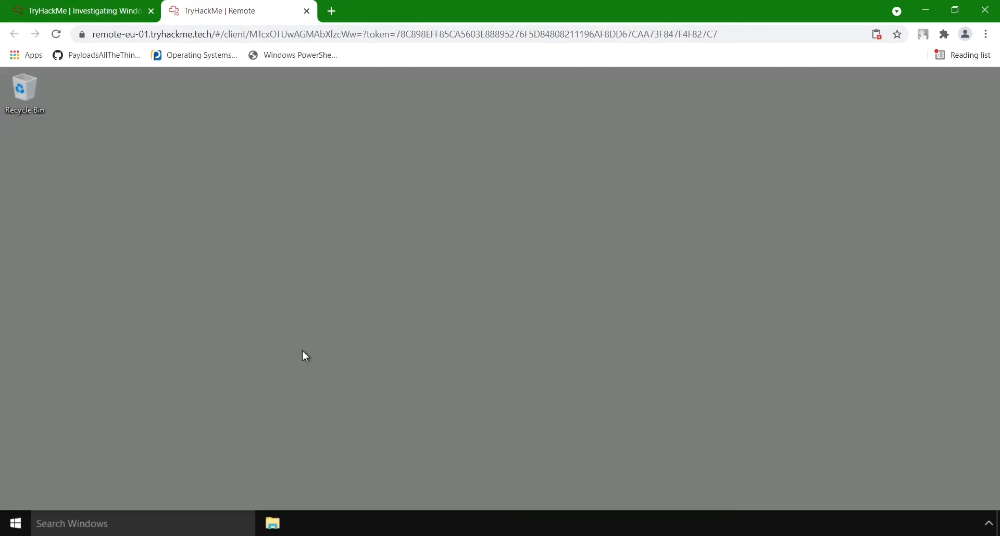
{"action": "left_click", "coordinate": [173, 516]}
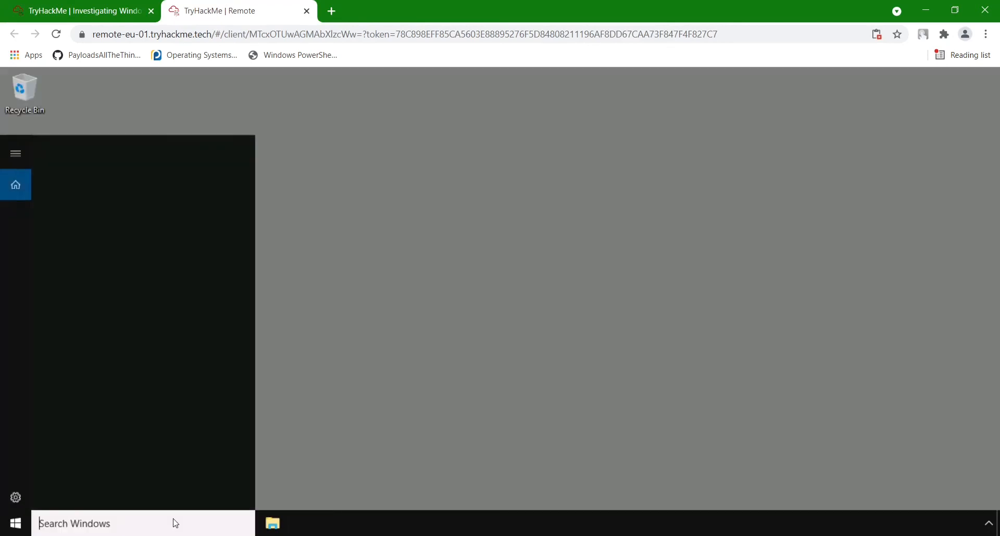
{"action": "type", "text": "cmd"}
{"action": "key", "text": "Return"}
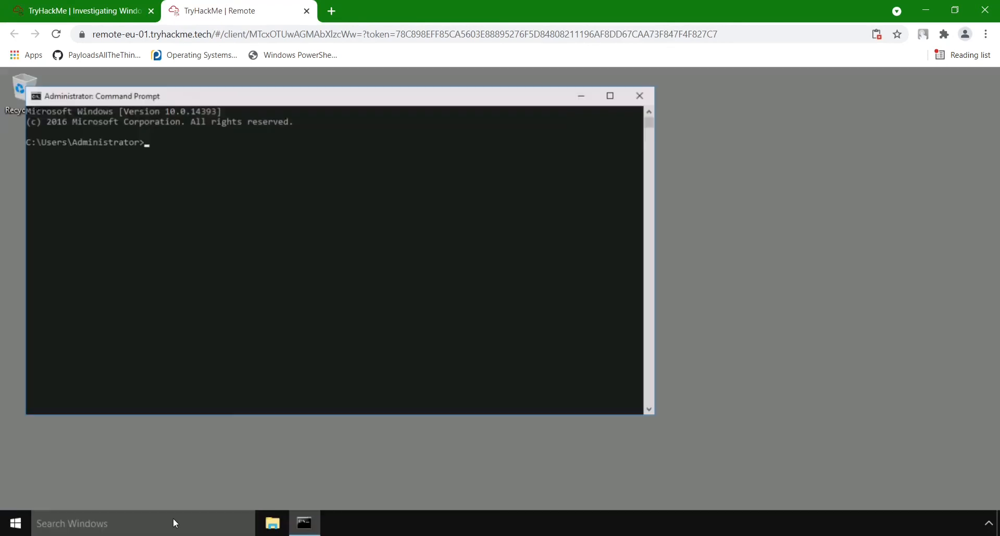
Step: Run net user for the account named in the room's last logon question and check its last logon entry
{"action": "type", "text": "ne"}
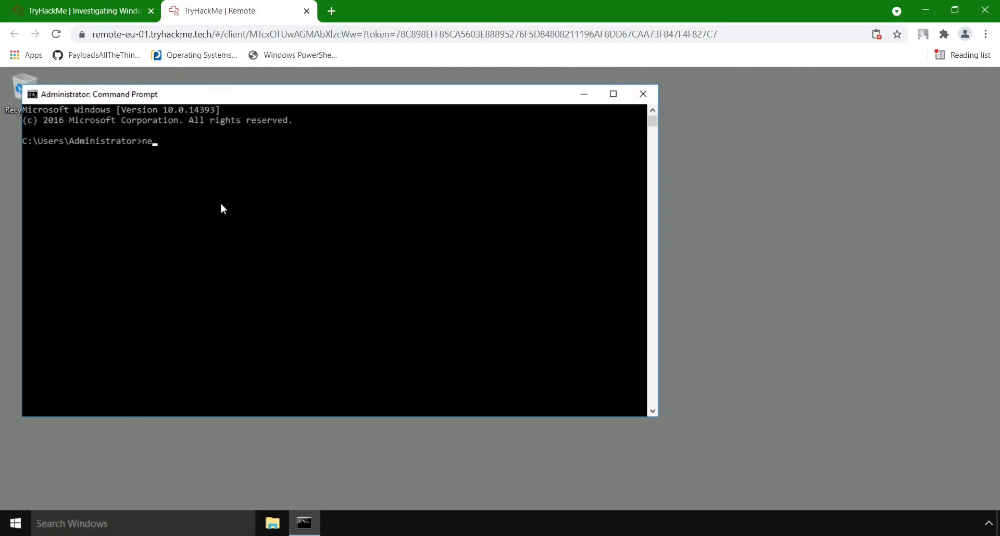
{"action": "type", "text": "t user Jenny"}
{"action": "key", "text": "Return"}
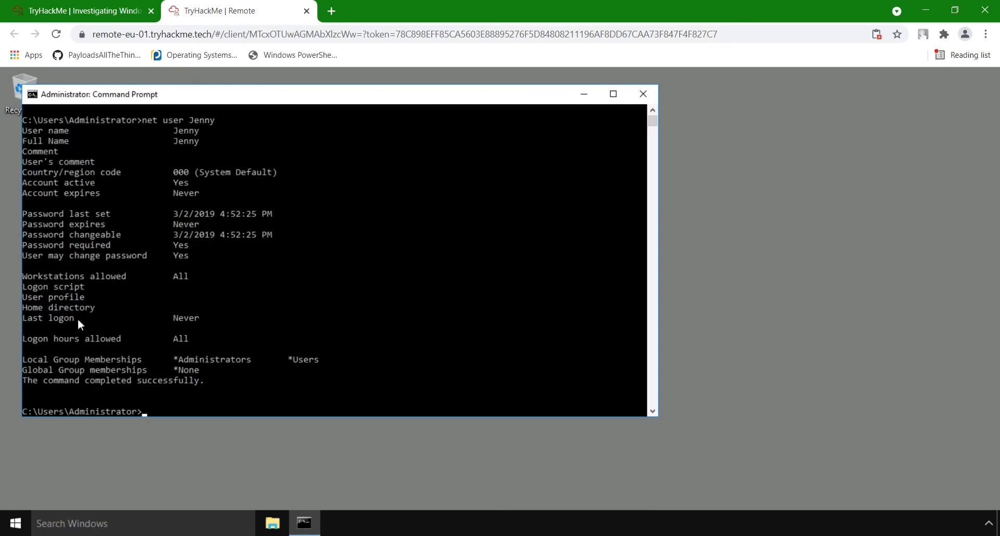
{"action": "left_click_drag", "start_coordinate": [170, 320], "coordinate": [215, 317]}
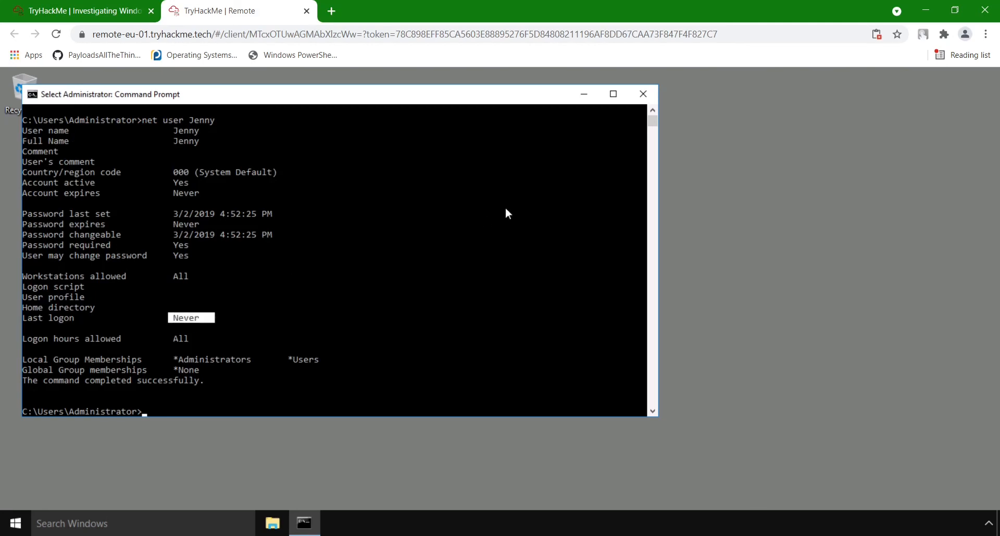
Step: Submit "never" as the answer to the room's question about the user's last logon
{"action": "left_click", "coordinate": [61, 11]}
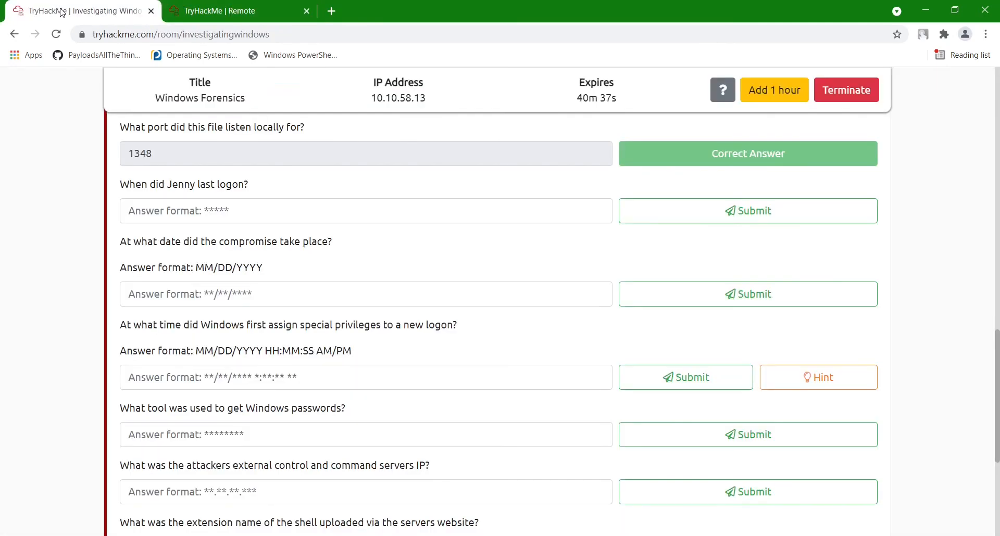
{"action": "left_click", "coordinate": [266, 220]}
{"action": "type", "text": "never"}
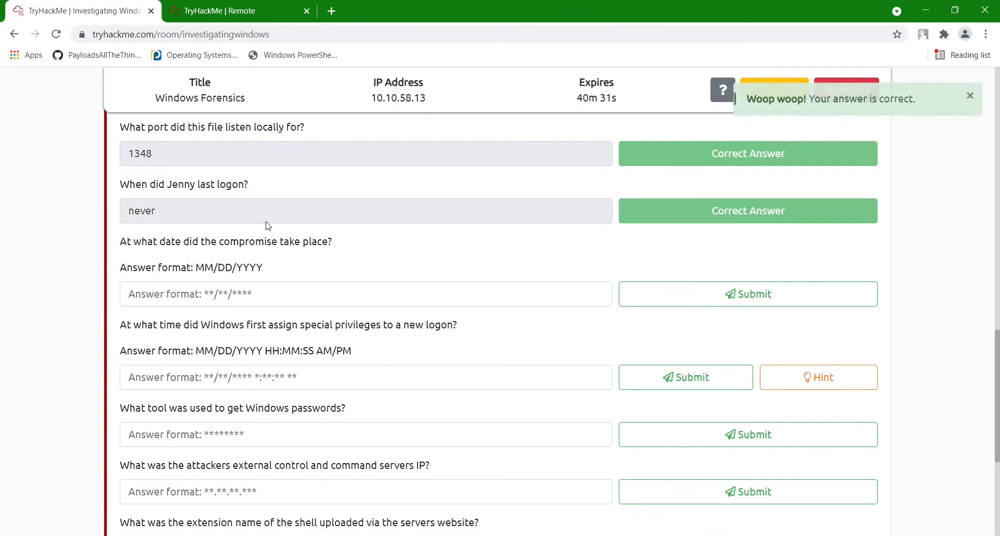
{"action": "scroll", "coordinate": [267, 226], "scroll_direction": "up", "scroll_amount": 1}
{"action": "scroll", "coordinate": [267, 225], "scroll_direction": "up", "scroll_amount": 13}
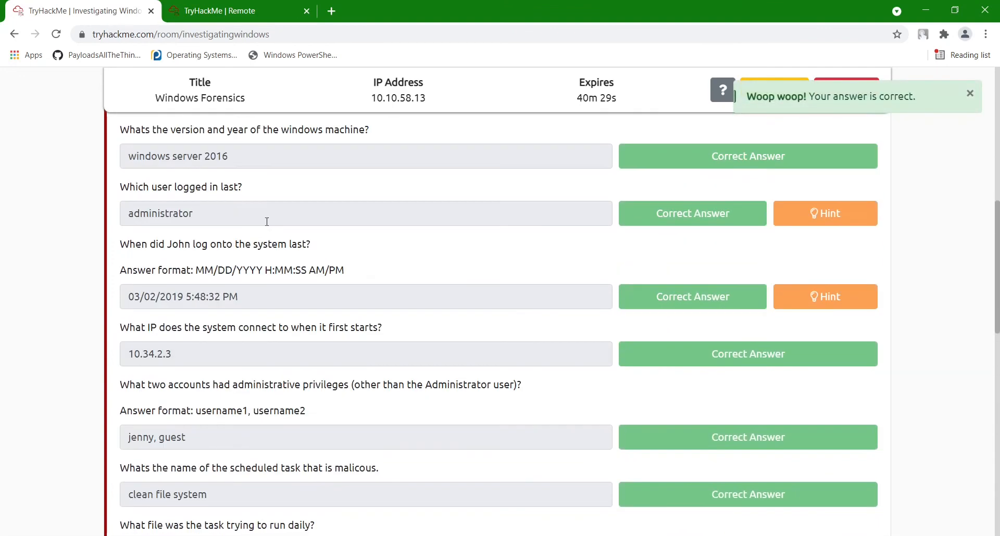
Step: Review the room's answered questions and read the unanswered ones on the compromise date, special privileges logon, password tool and attacker's server
{"action": "scroll", "coordinate": [269, 228], "scroll_direction": "down", "scroll_amount": 8}
{"action": "scroll", "coordinate": [269, 228], "scroll_direction": "down", "scroll_amount": 3}
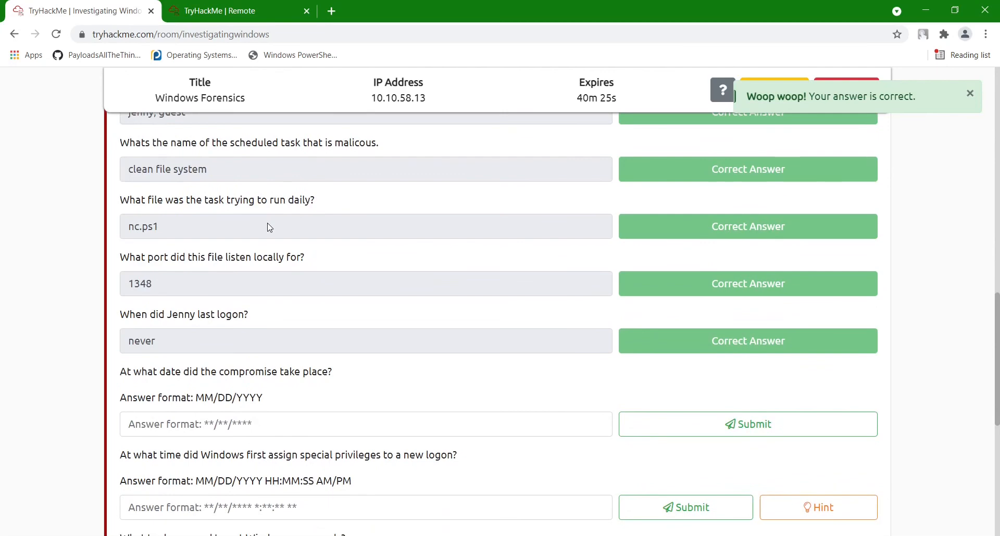
{"action": "scroll", "coordinate": [269, 228], "scroll_direction": "up", "scroll_amount": 1}
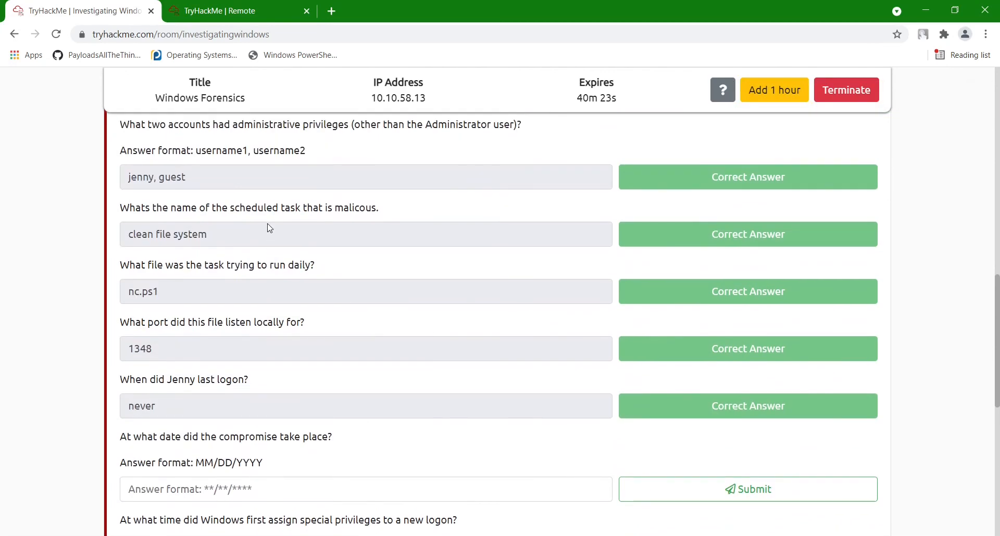
{"action": "scroll", "coordinate": [269, 228], "scroll_direction": "up", "scroll_amount": 4}
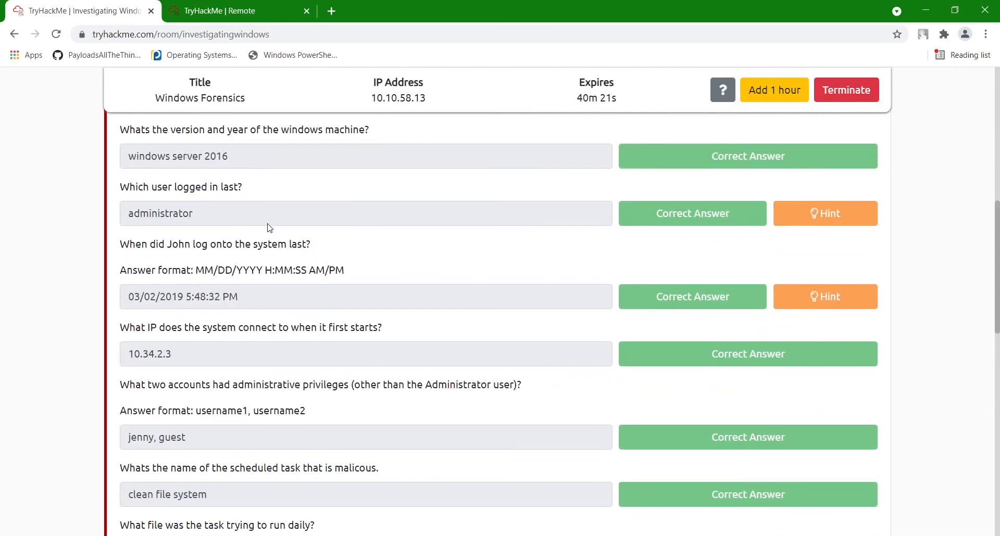
{"action": "scroll", "coordinate": [269, 227], "scroll_direction": "up", "scroll_amount": 3}
{"action": "scroll", "coordinate": [269, 228], "scroll_direction": "down", "scroll_amount": 2}
{"action": "scroll", "coordinate": [269, 227], "scroll_direction": "down", "scroll_amount": 3}
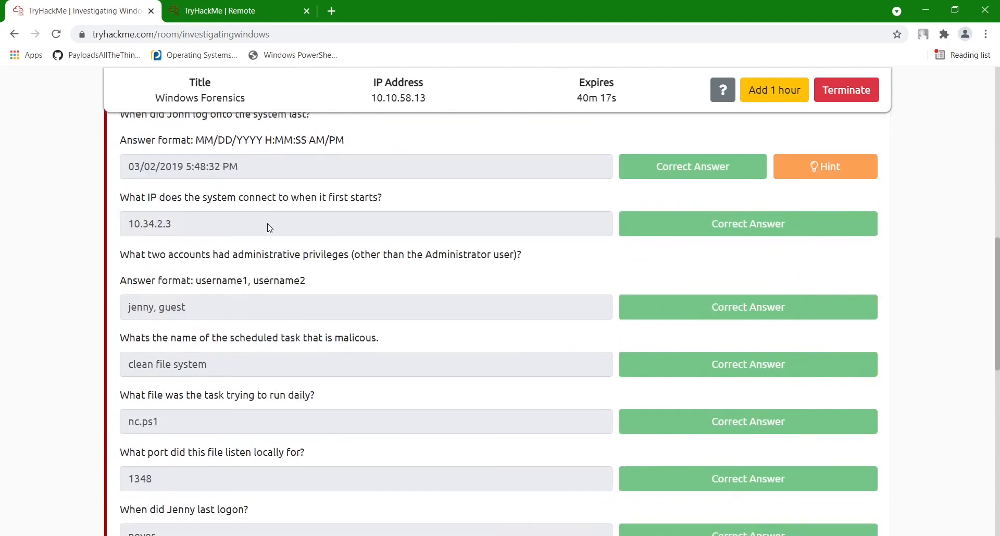
{"action": "scroll", "coordinate": [269, 228], "scroll_direction": "down", "scroll_amount": 2}
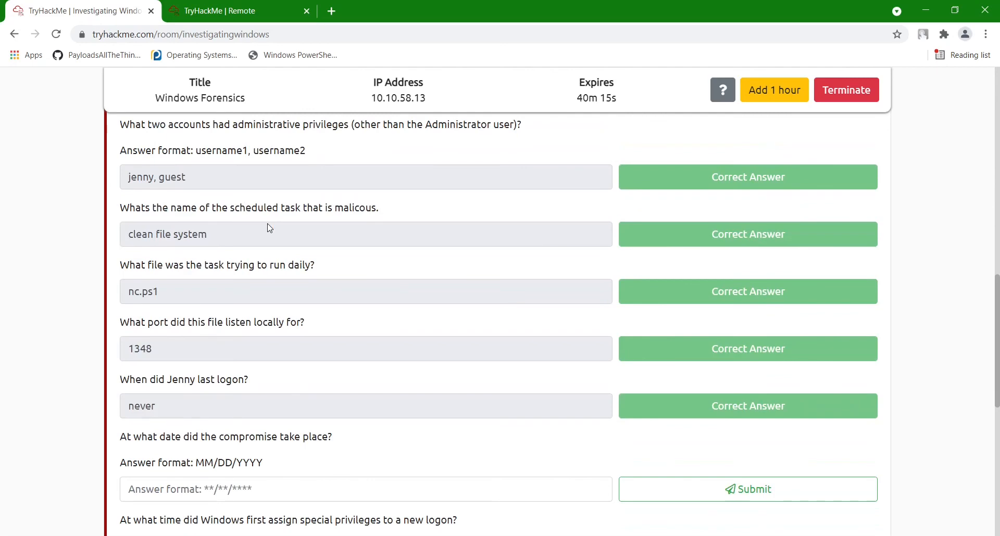
{"action": "scroll", "coordinate": [269, 227], "scroll_direction": "down", "scroll_amount": 2}
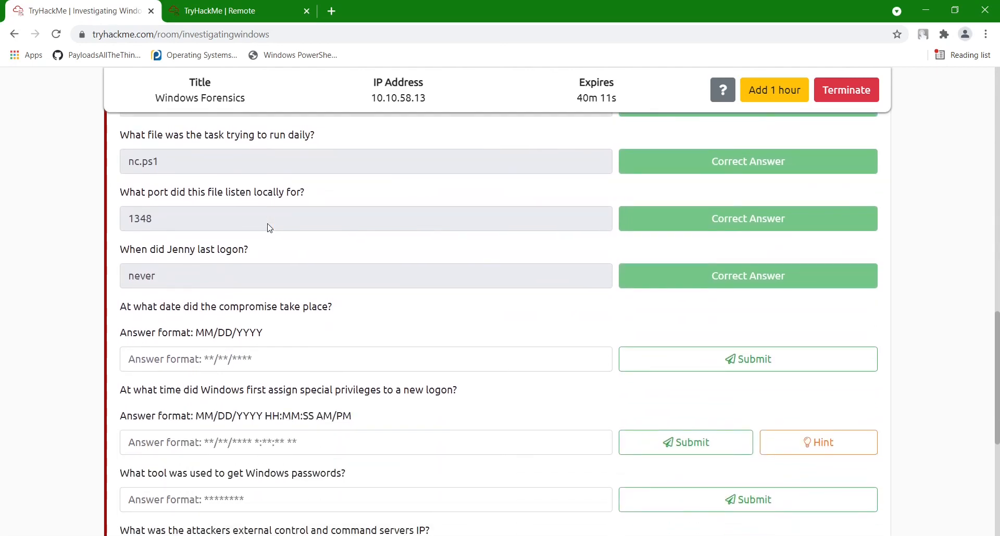
{"action": "scroll", "coordinate": [269, 228], "scroll_direction": "down", "scroll_amount": 2}
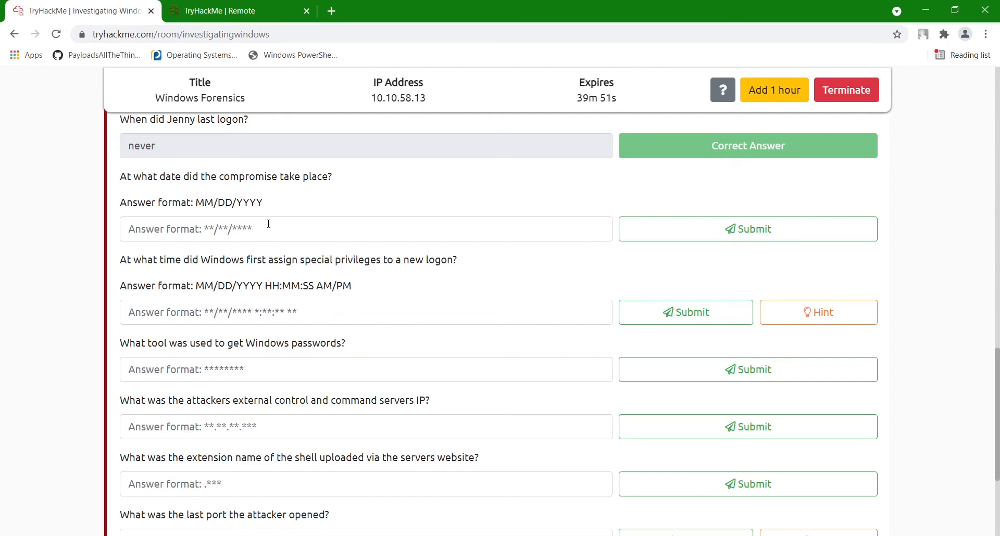
{"action": "scroll", "coordinate": [268, 224], "scroll_direction": "up", "scroll_amount": 3}
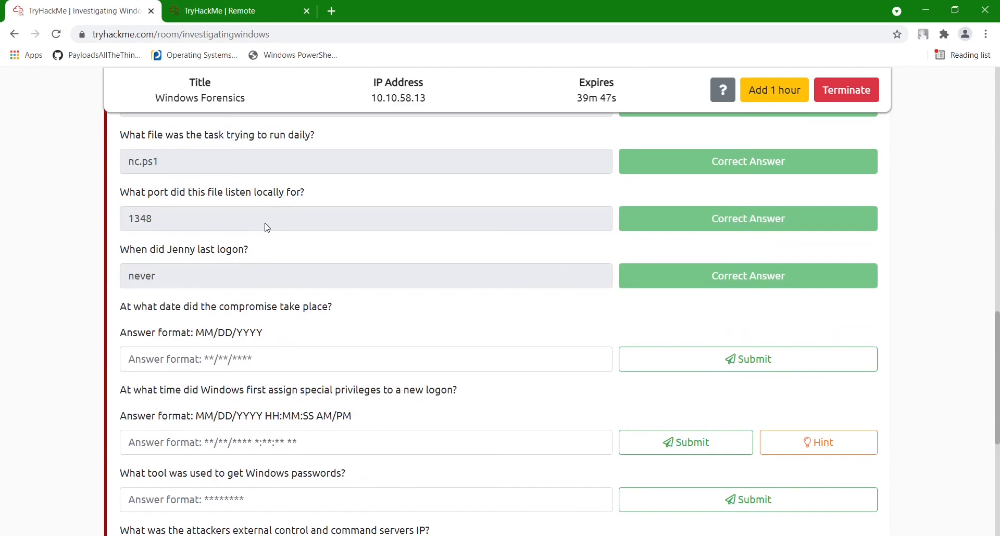
{"action": "scroll", "coordinate": [266, 227], "scroll_direction": "down", "scroll_amount": 3}
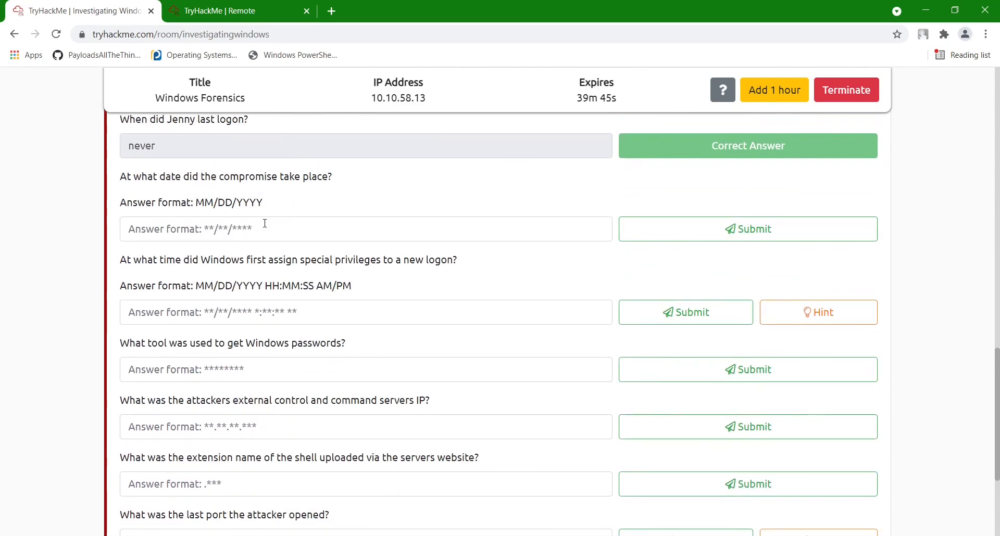